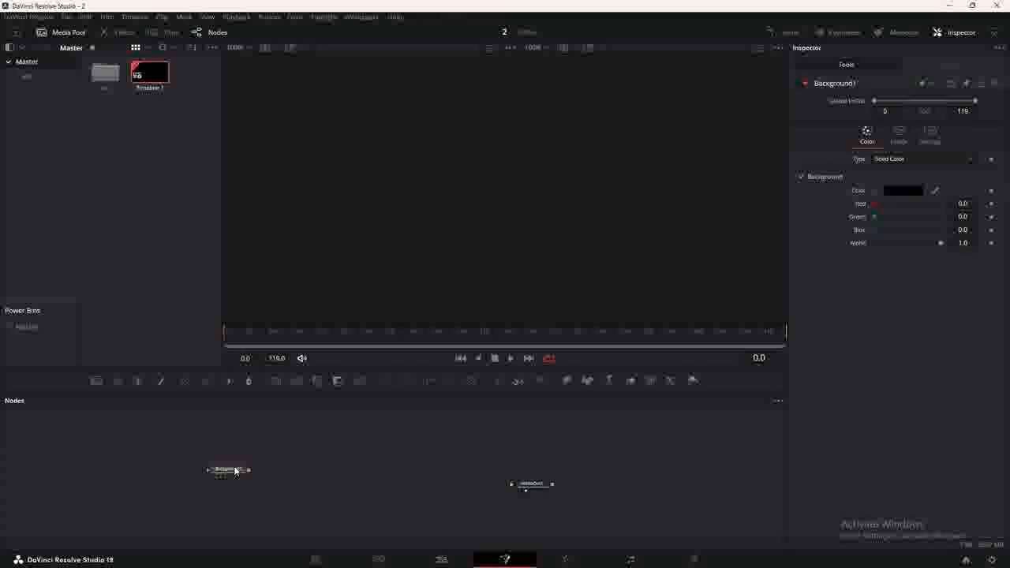
Show the background in a single large viewer with the vertical frame centred.
key(2)
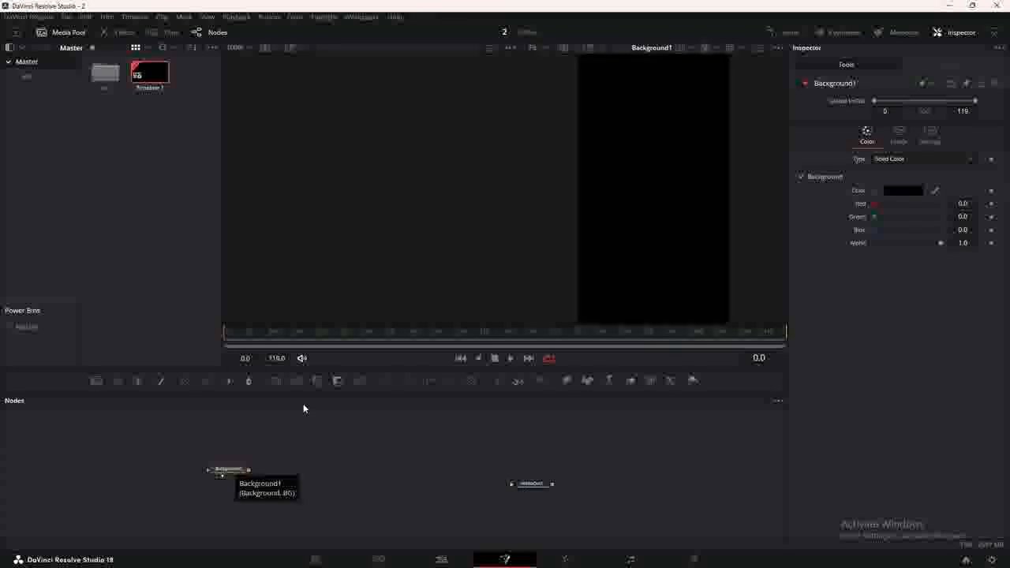
click(758, 48)
scroll(570, 123, down, 2)
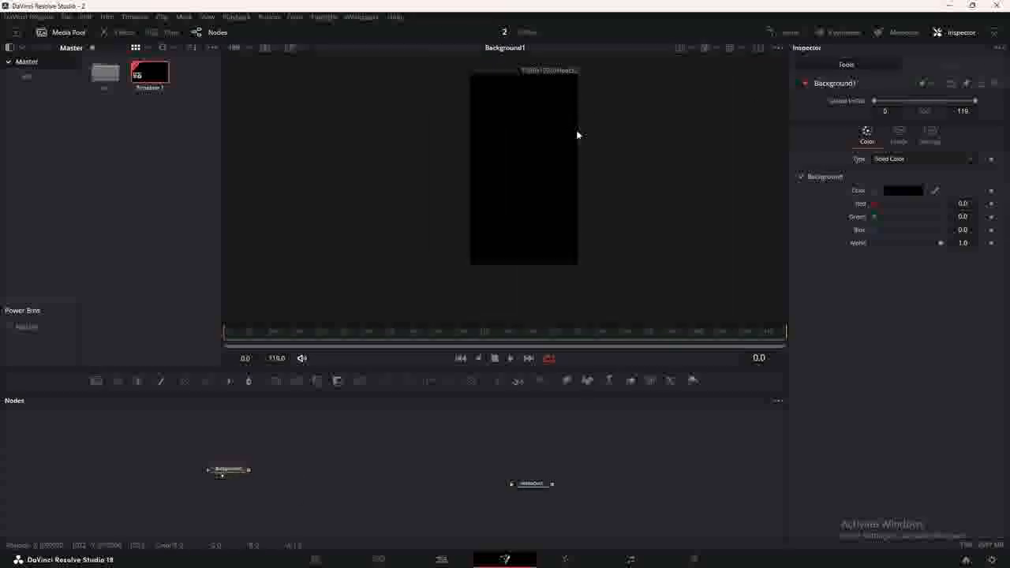
drag(576, 133, 561, 156)
scroll(557, 160, up, 2)
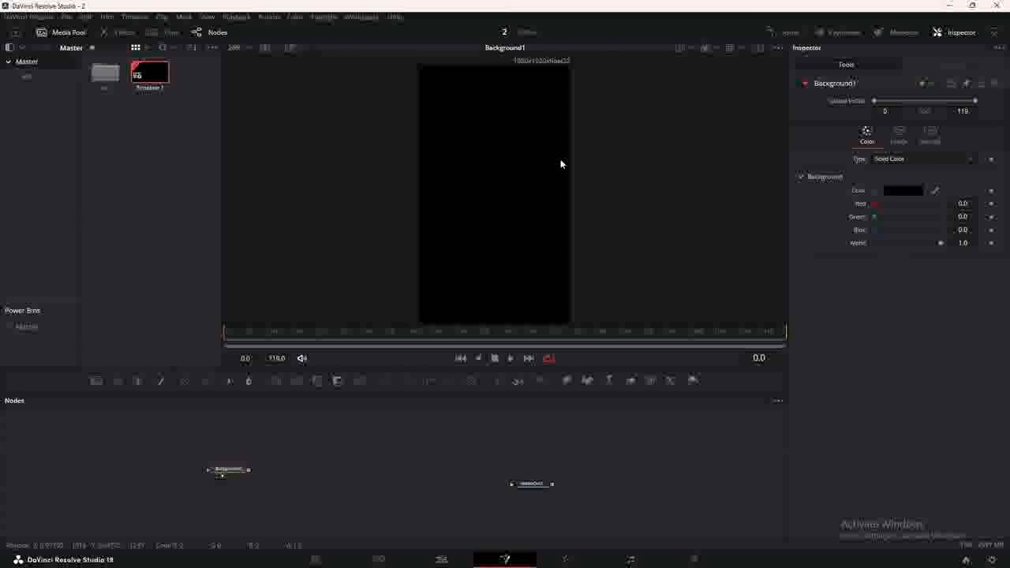
Make the background a radial gradient centred in the frame.
click(888, 161)
click(889, 185)
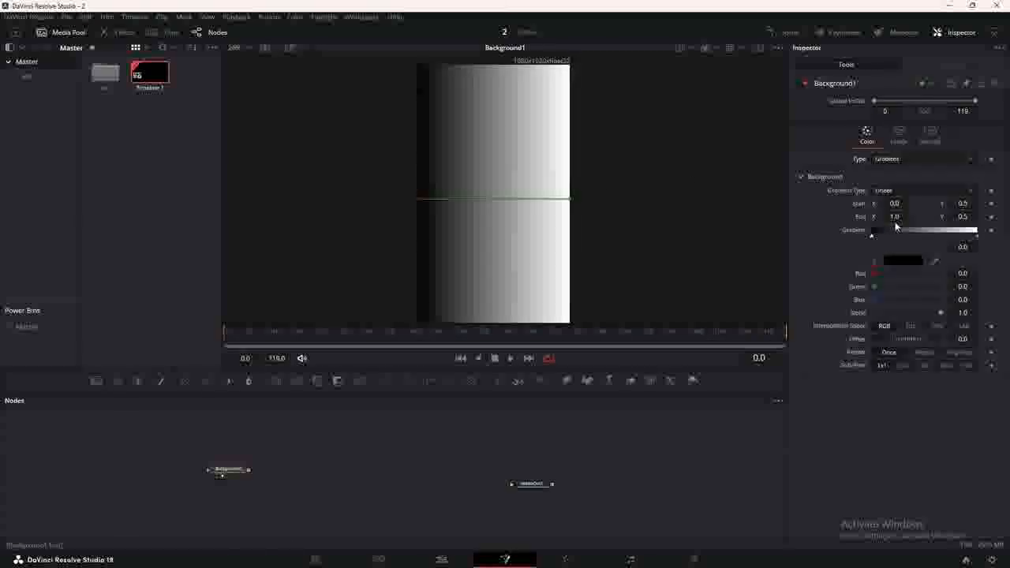
click(886, 191)
click(890, 252)
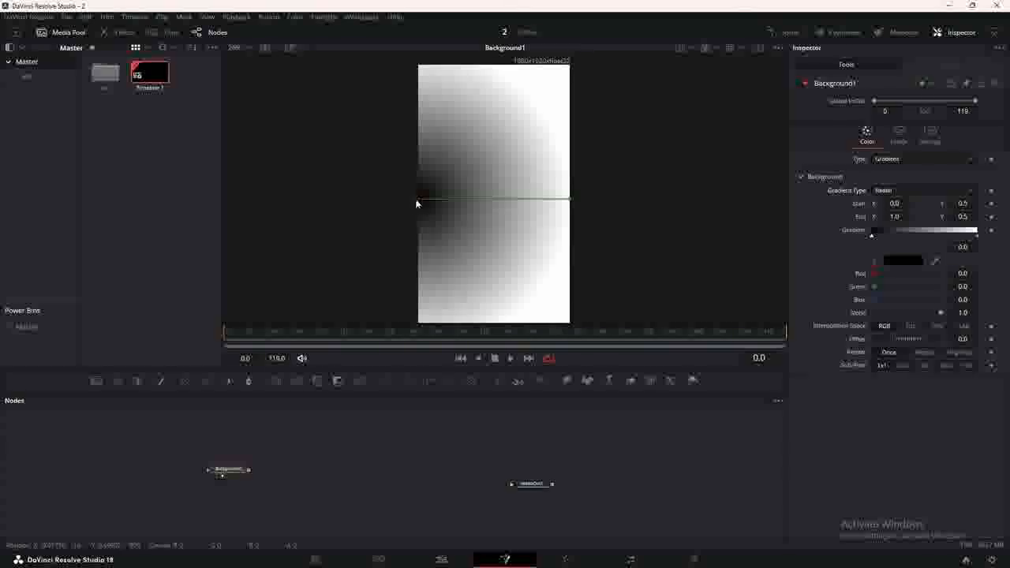
drag(417, 198, 487, 201)
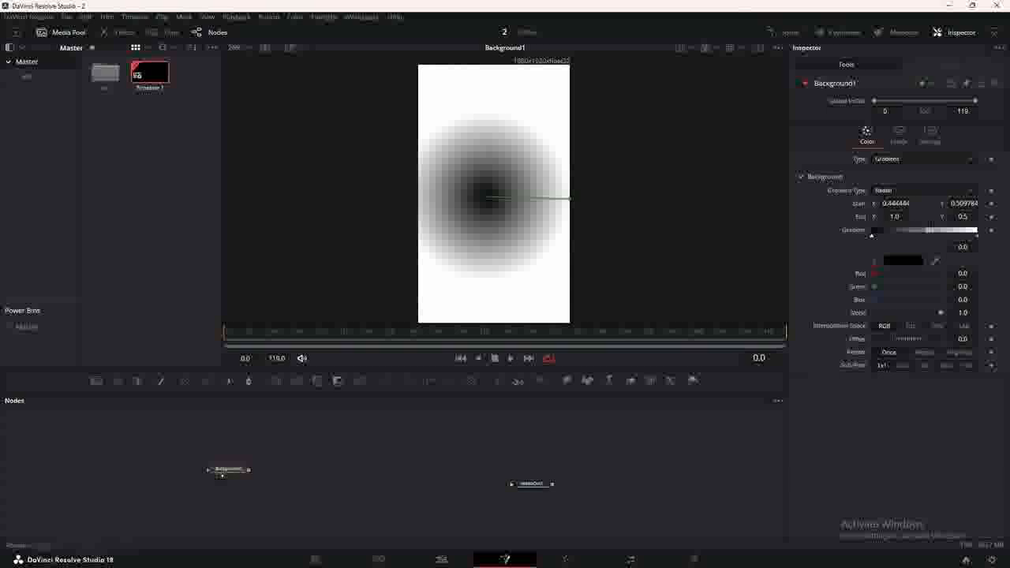
Set the gradient's inner colour to bright green #007d00.
click(905, 260)
click(411, 210)
drag(628, 271, 632, 297)
click(611, 383)
Set the outer colour to dark green #005500 and stretch the gradient toward the top-right corner.
click(977, 236)
click(909, 261)
click(410, 210)
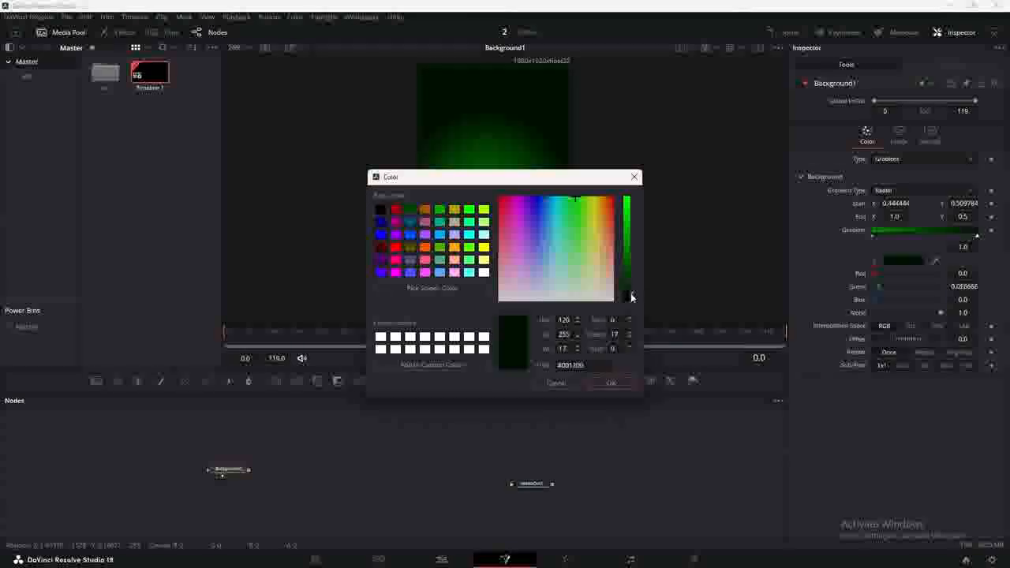
click(620, 382)
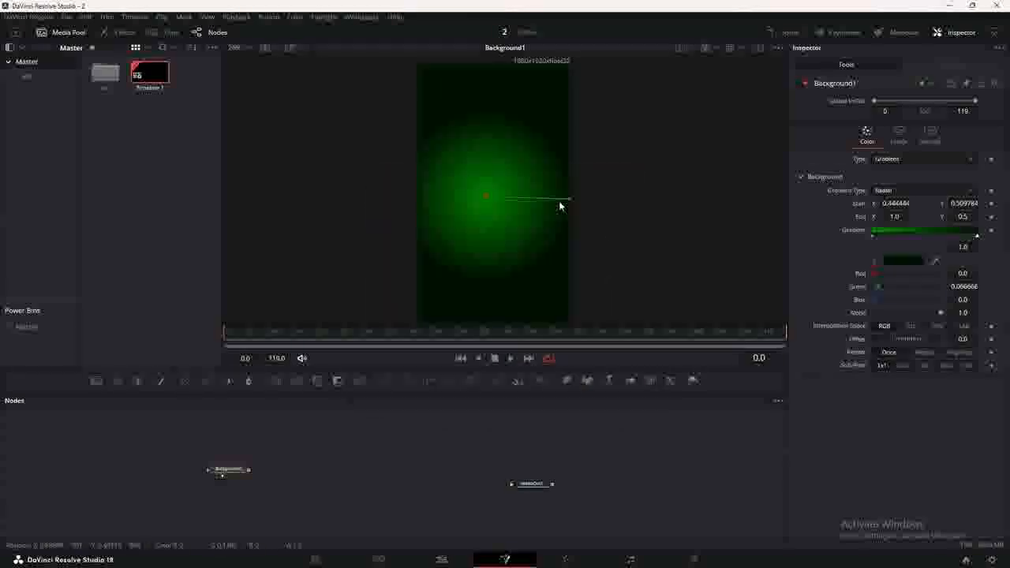
drag(572, 199, 573, 87)
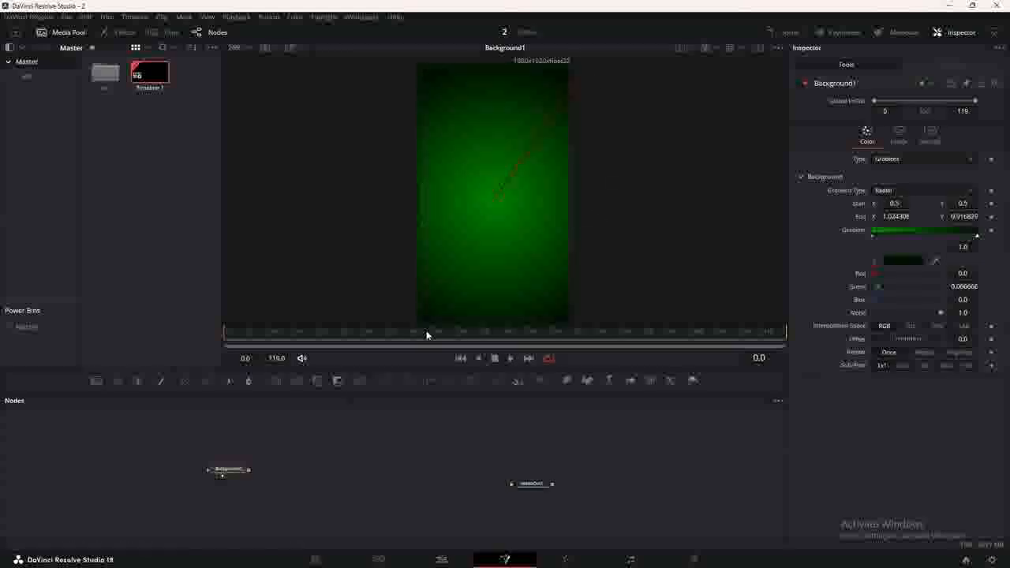
key(shift+space)
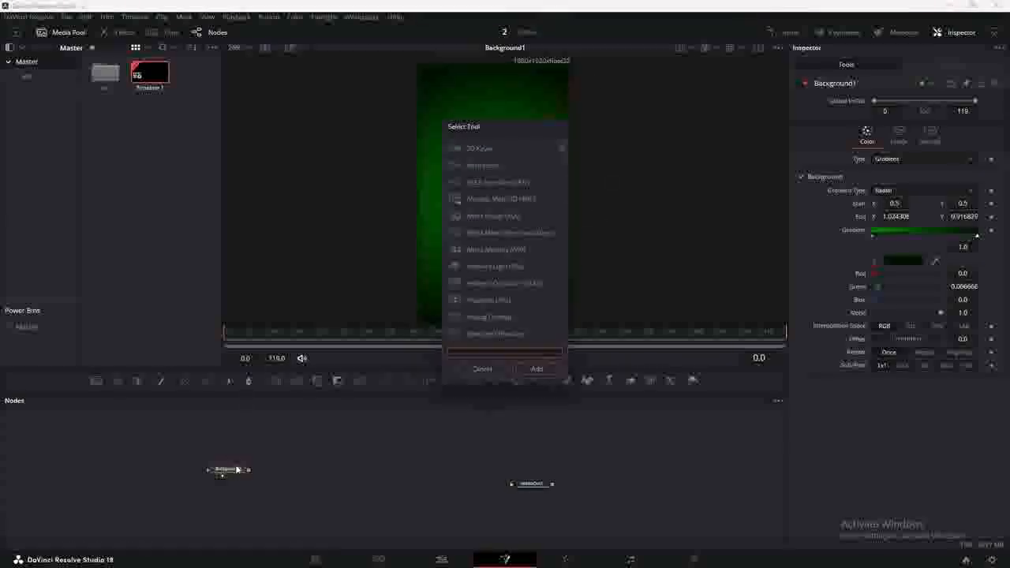
Add a Grid node after the background and show its result.
text(gri)
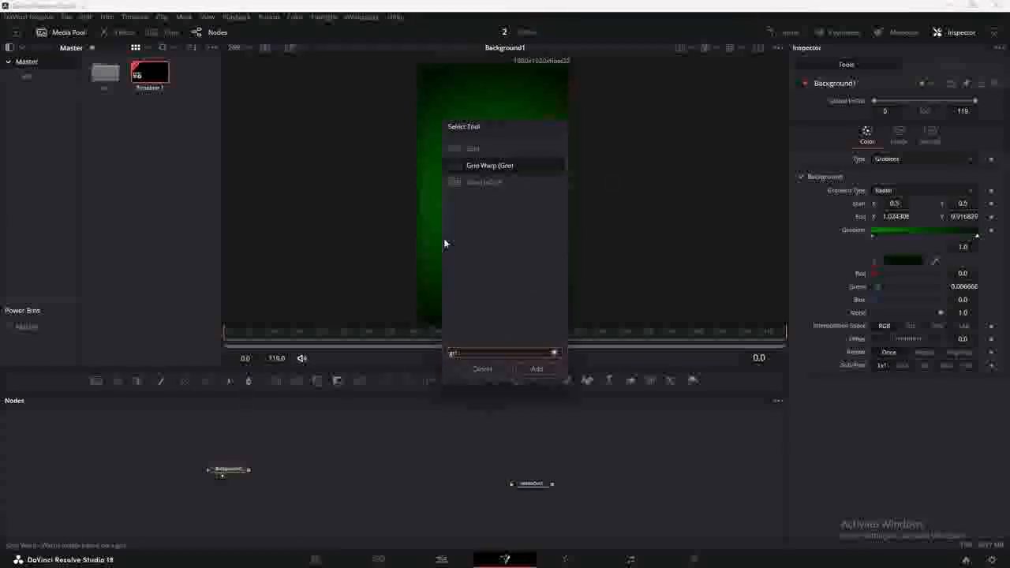
click(480, 150)
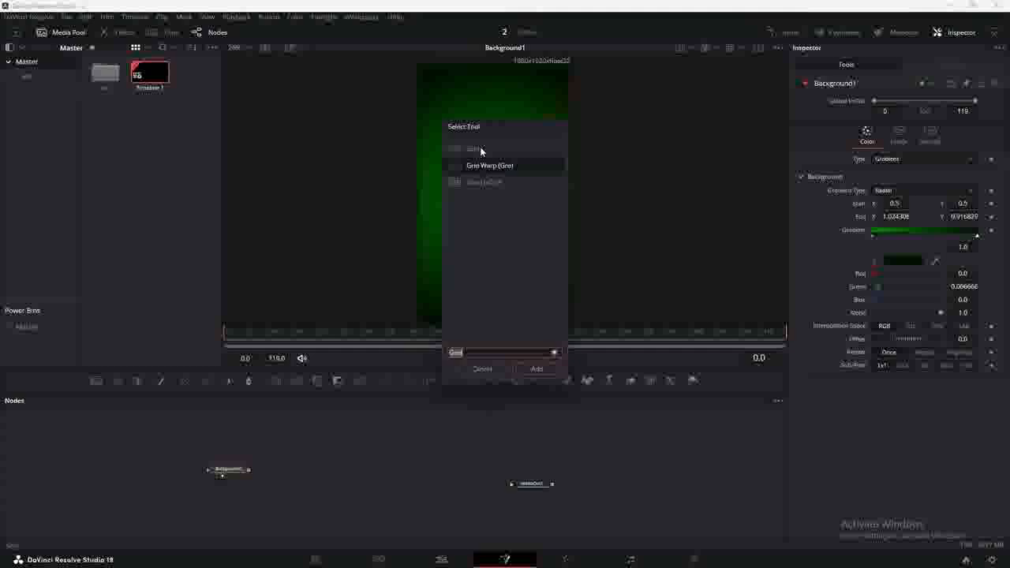
click(536, 369)
key(1)
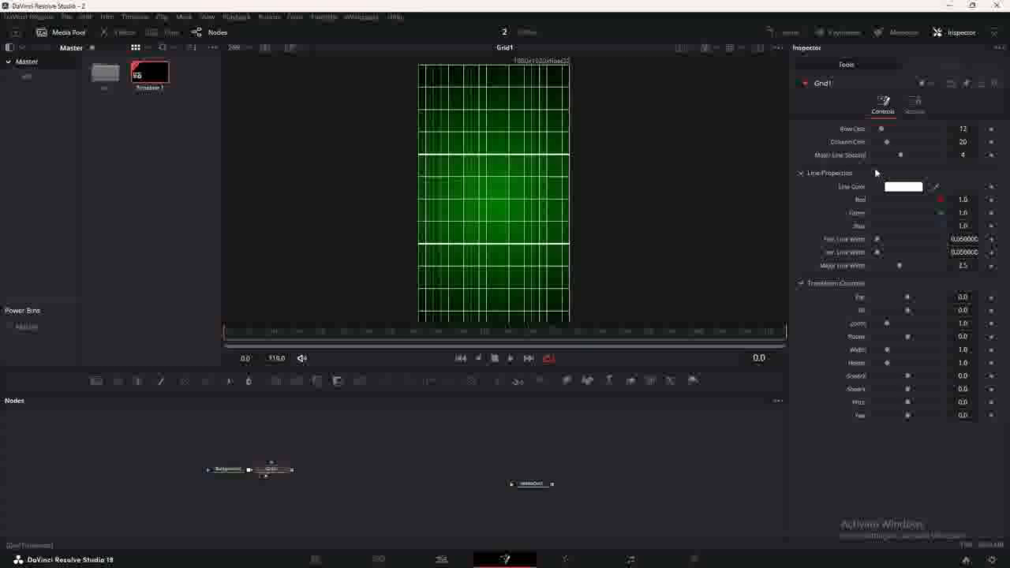
Remove the grid's major lines with spacing 0 and attach an Ellipse mask to Grid1.
drag(900, 161, 884, 134)
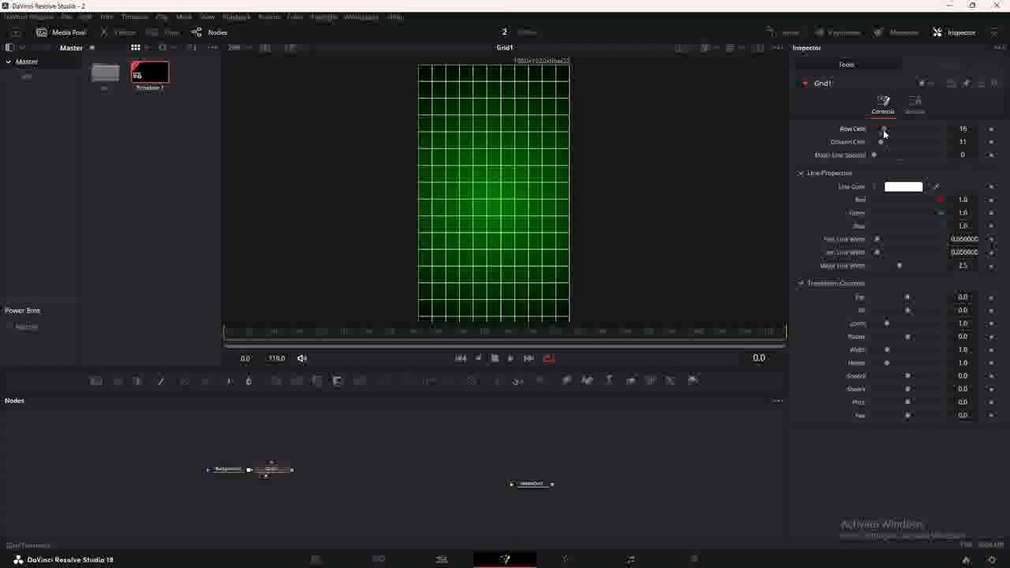
scroll(471, 213, up, 2)
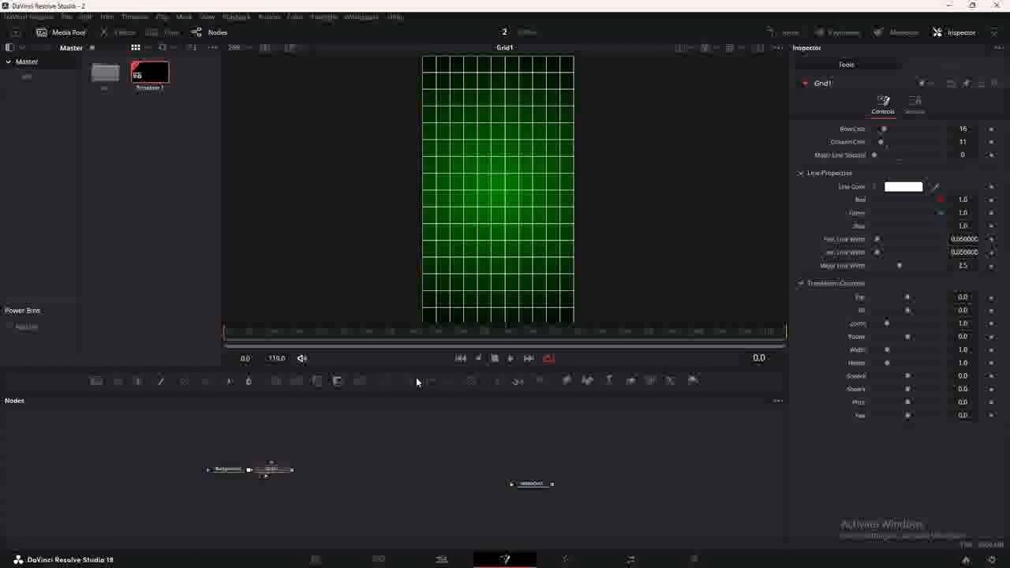
drag(305, 440, 273, 456)
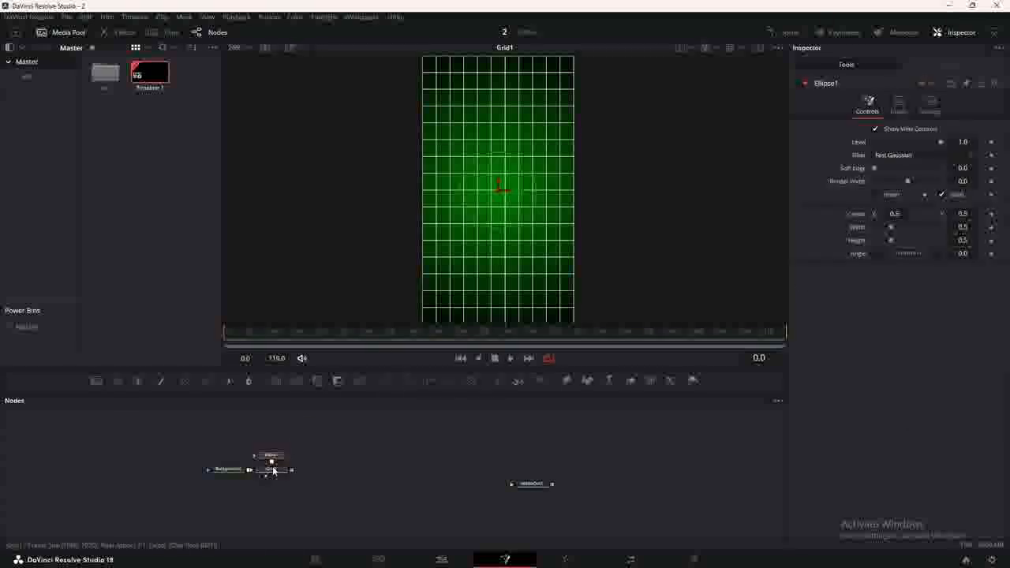
Enlarge the ellipse mask and soften its edge to 0.2.
drag(521, 160, 566, 140)
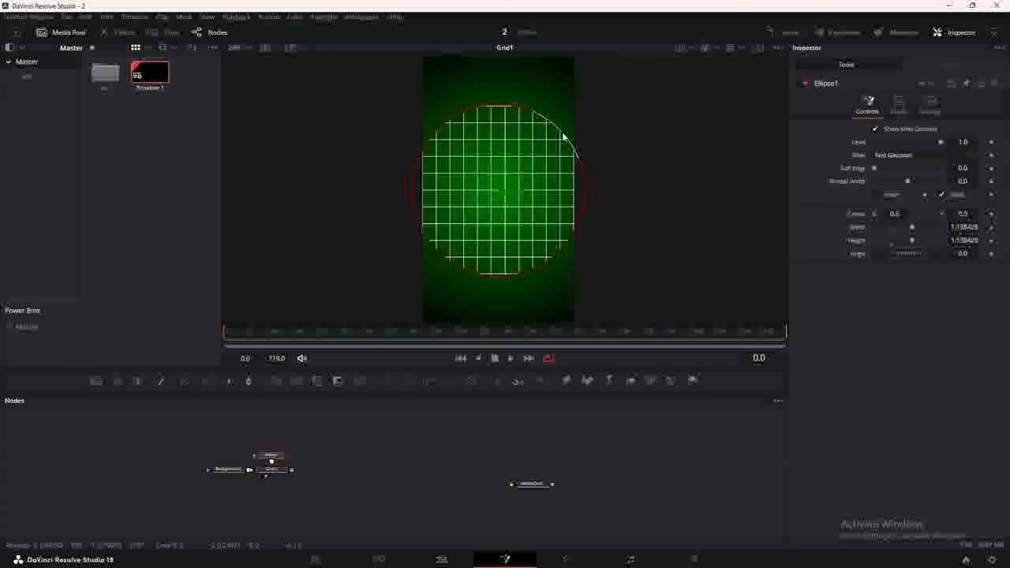
drag(882, 169, 993, 178)
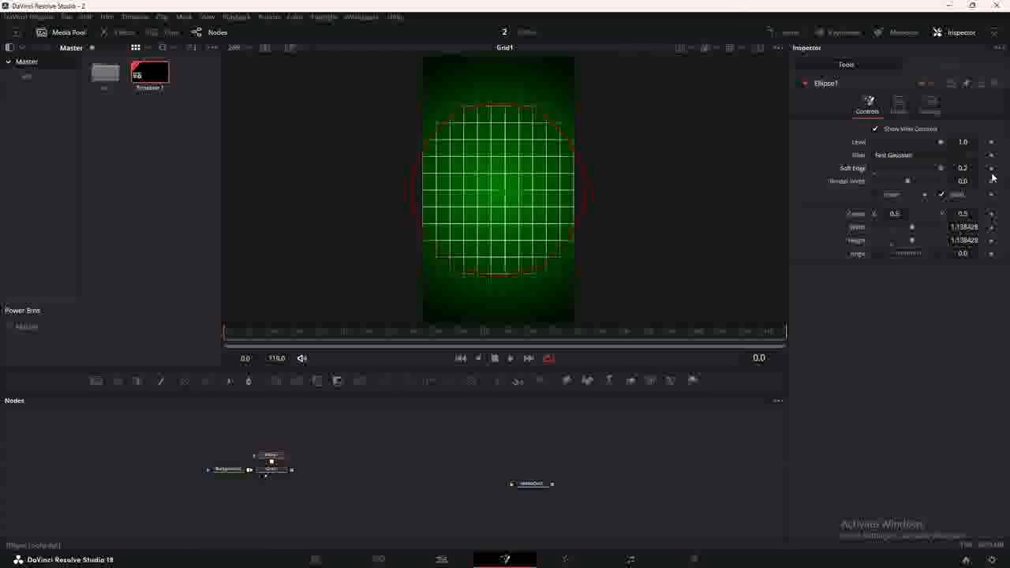
drag(563, 139, 568, 135)
Lower Grid1's blend to 0.157 to fade the grid lines.
click(275, 471)
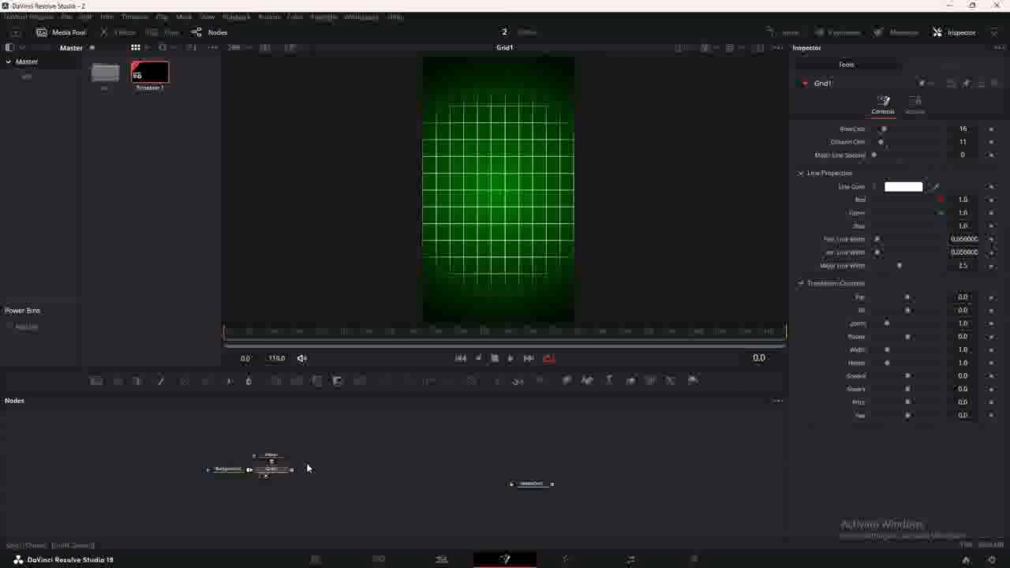
click(920, 112)
drag(944, 141, 888, 145)
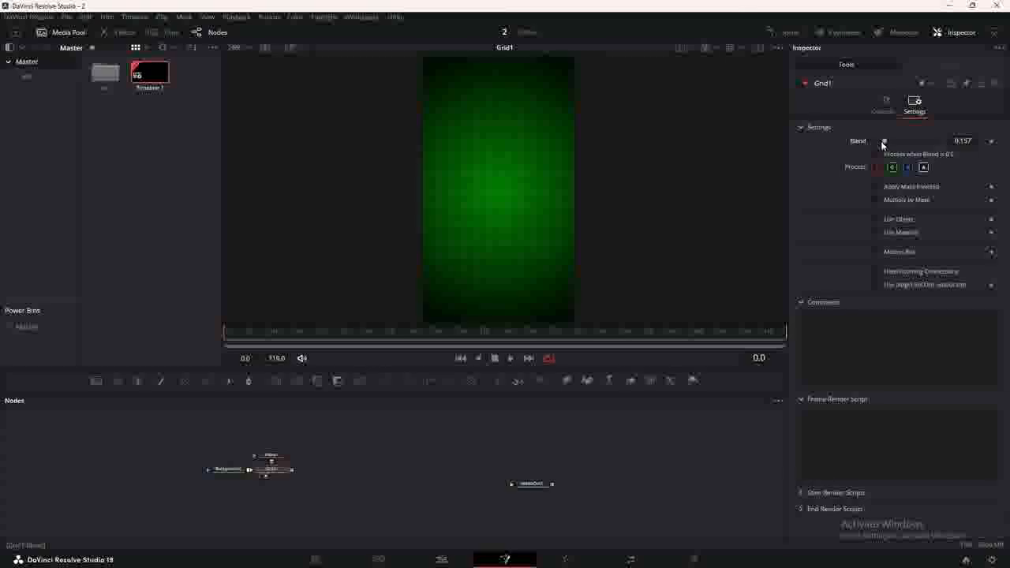
Enlarge the ellipse mask further to about 1.47.
click(270, 458)
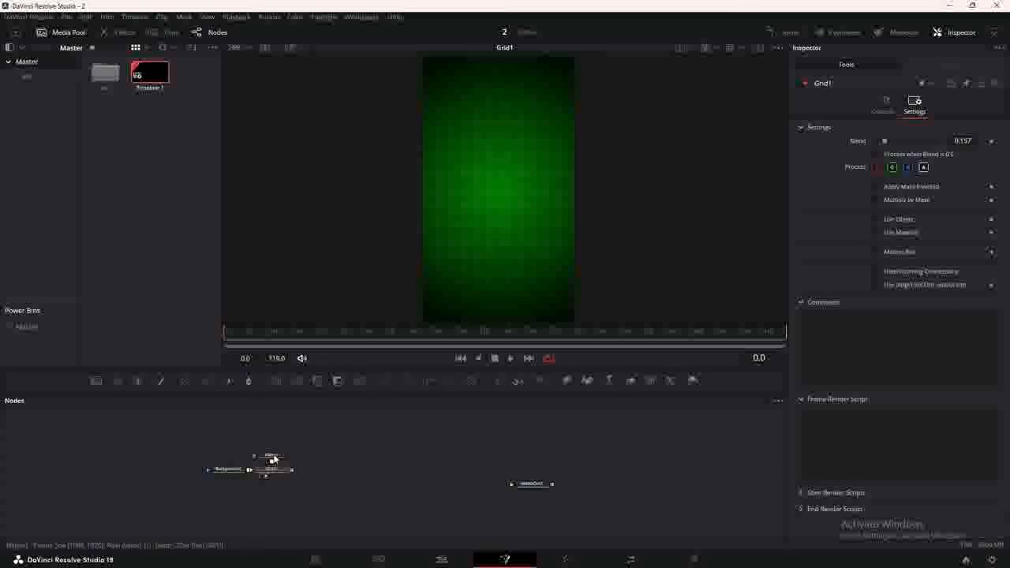
drag(553, 117, 570, 105)
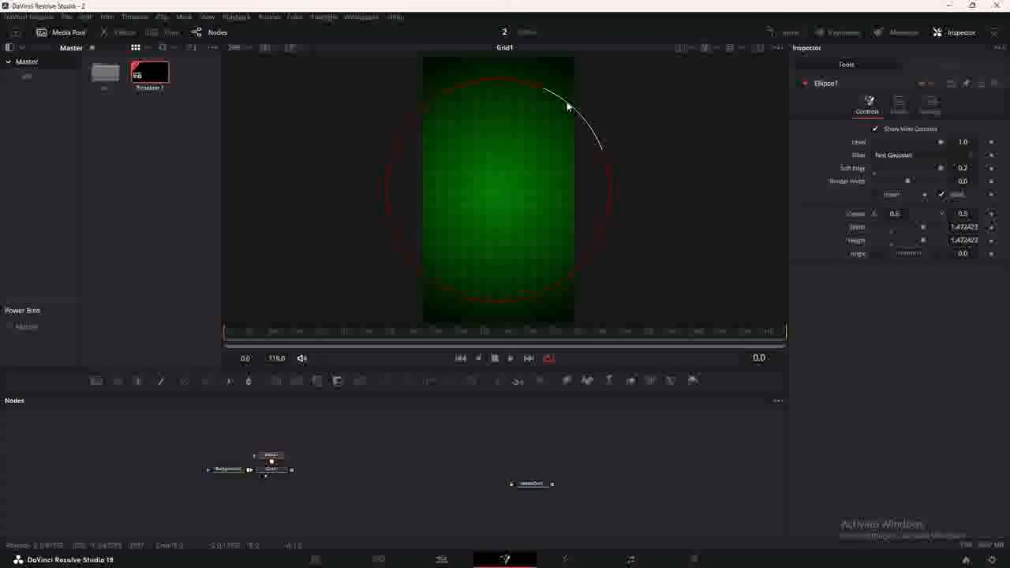
click(372, 449)
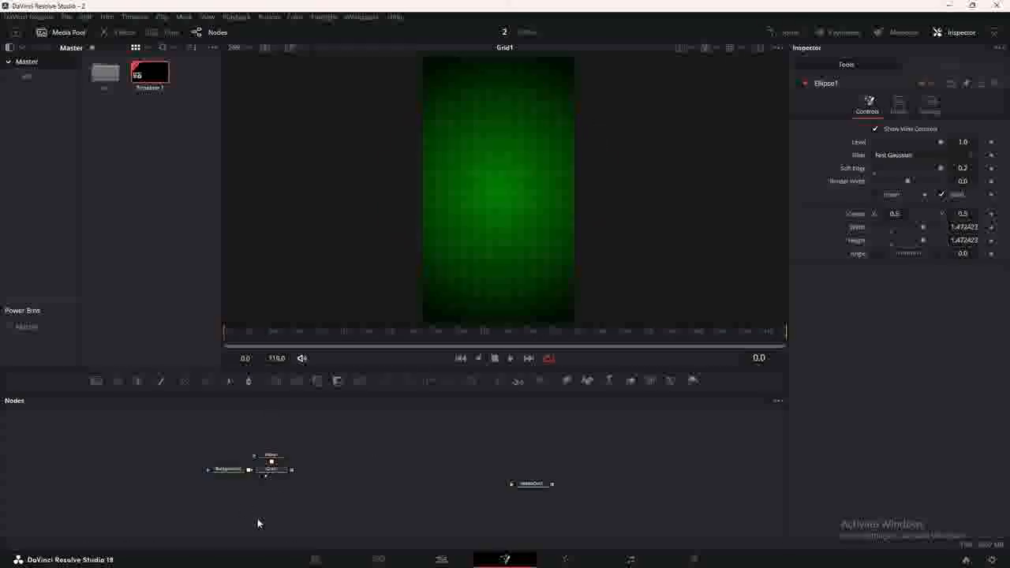
click(271, 469)
Add a Displace node after the grid, driven by a FastNoise node with seethe rate 0.157.
key(shift+space)
text(dis)
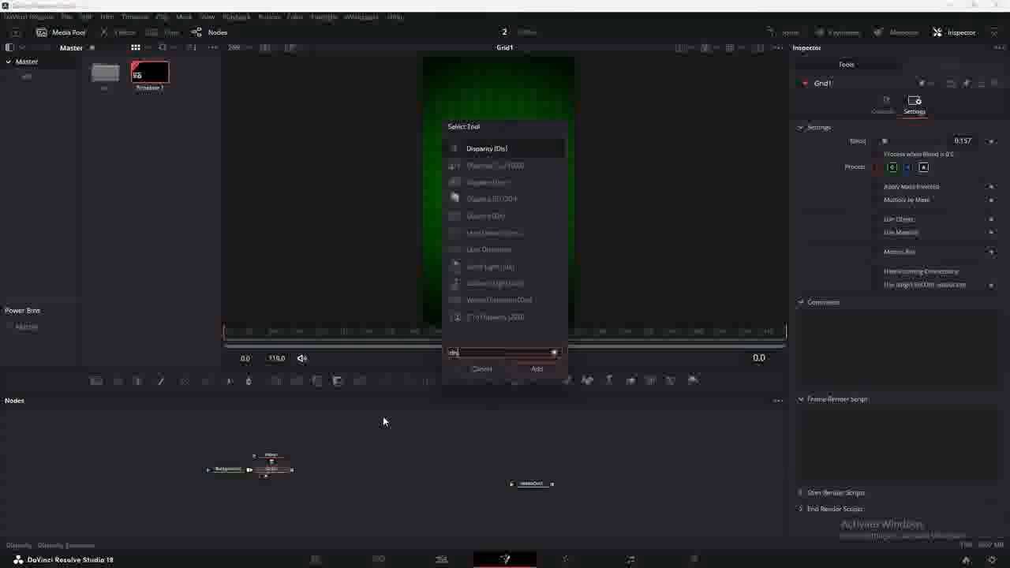
click(531, 369)
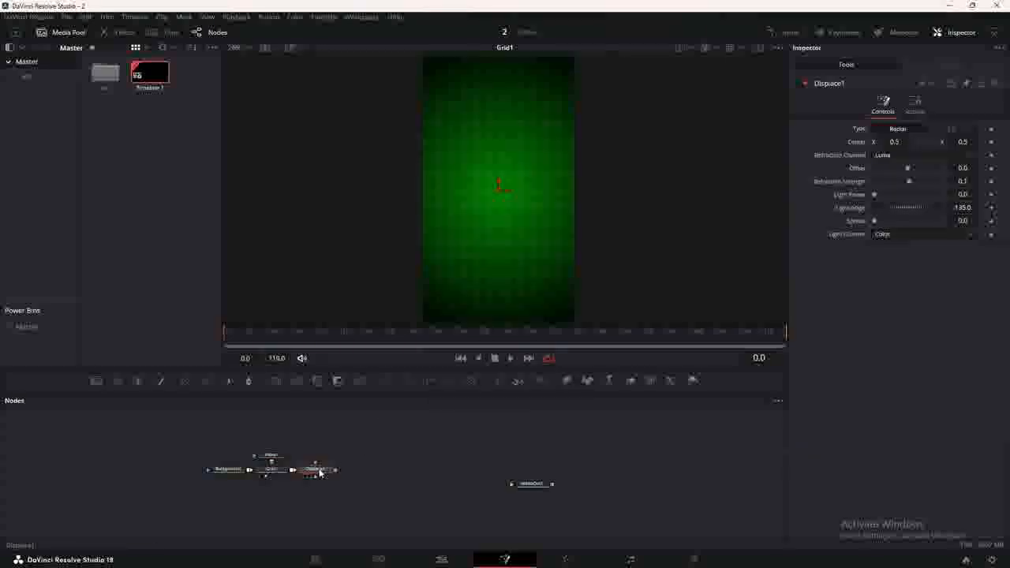
key(1)
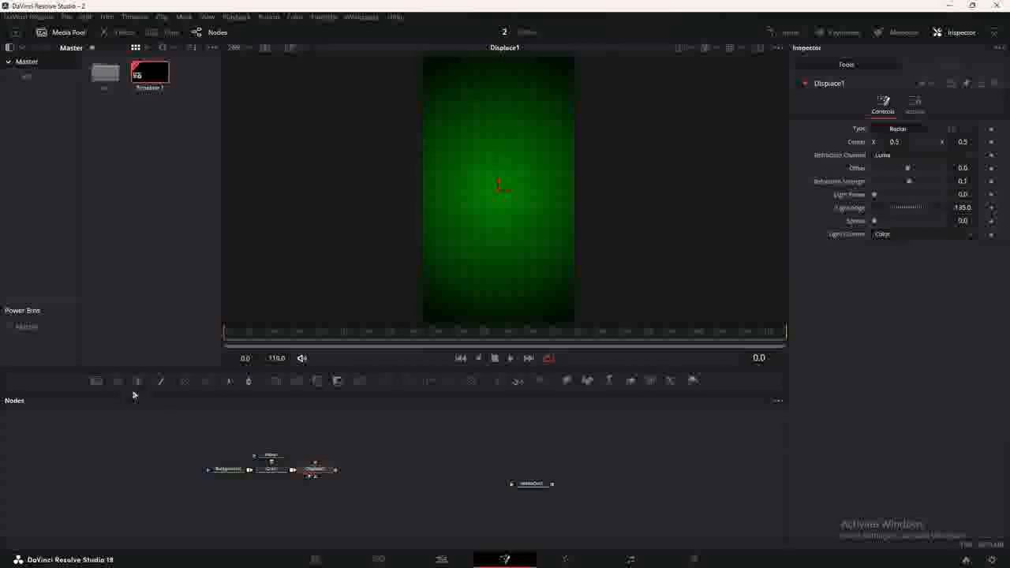
drag(115, 383, 315, 465)
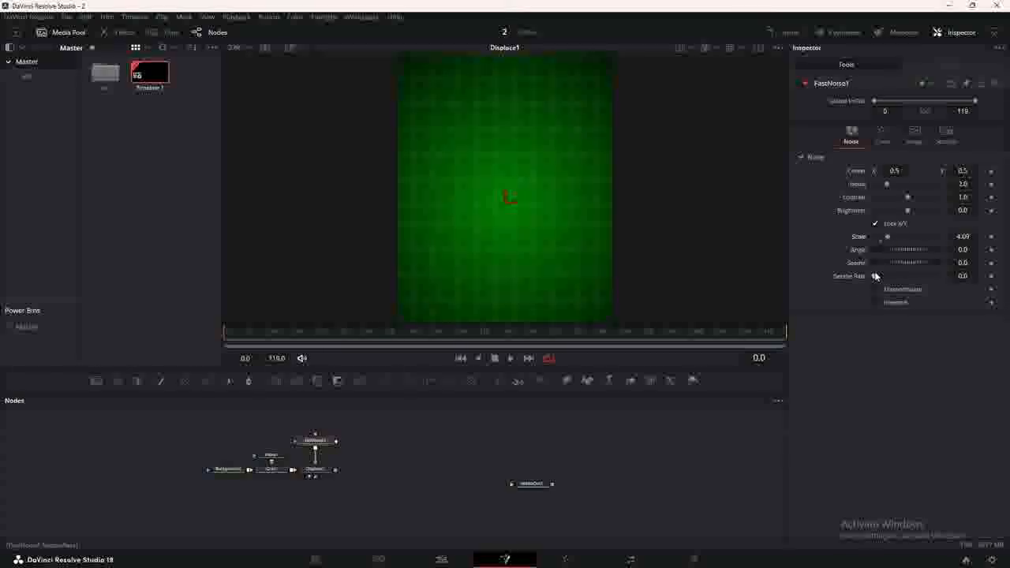
drag(881, 276, 886, 276)
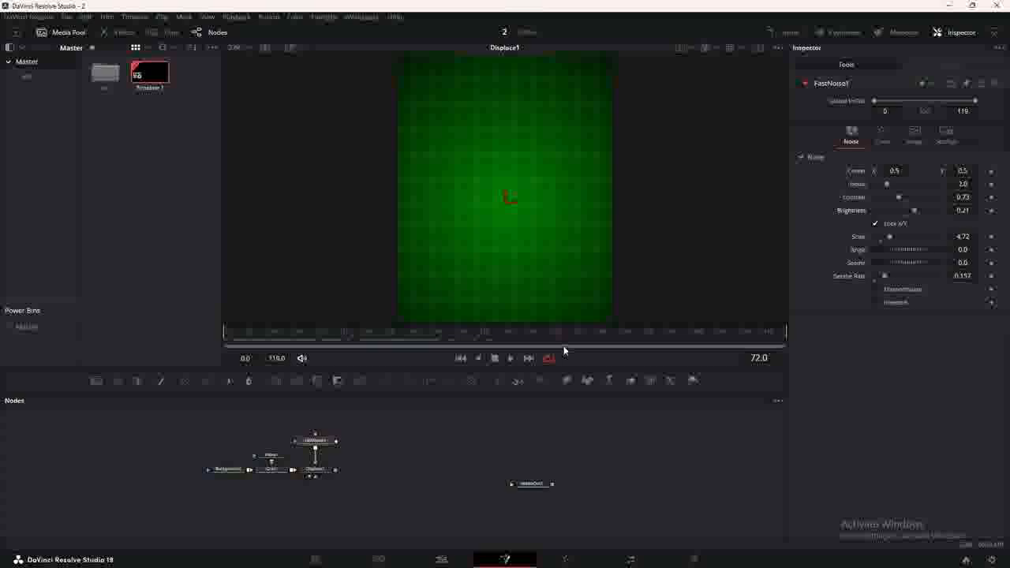
Toggle the displace effect and scrub through frames to preview the warp.
click(316, 469)
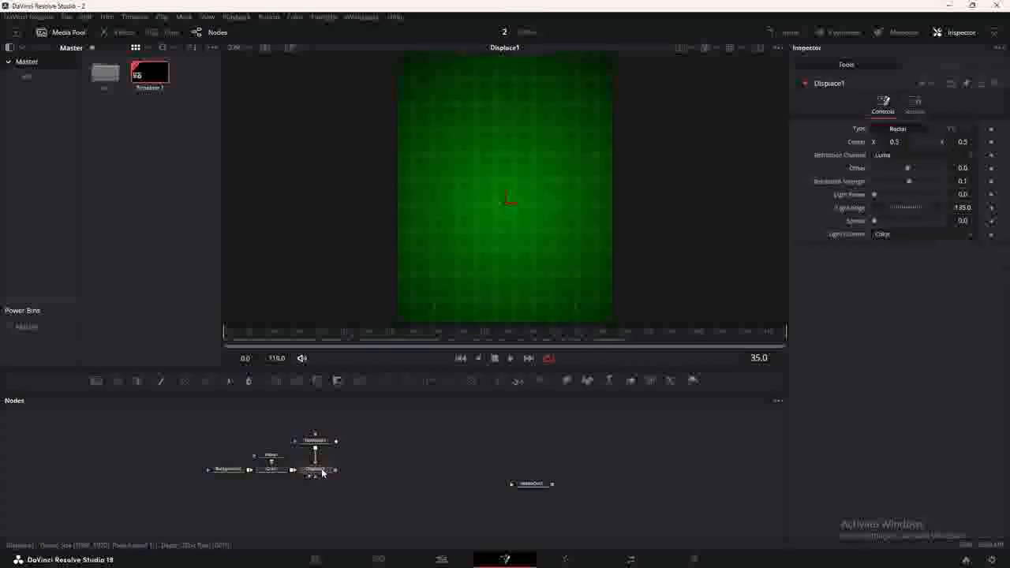
click(804, 84)
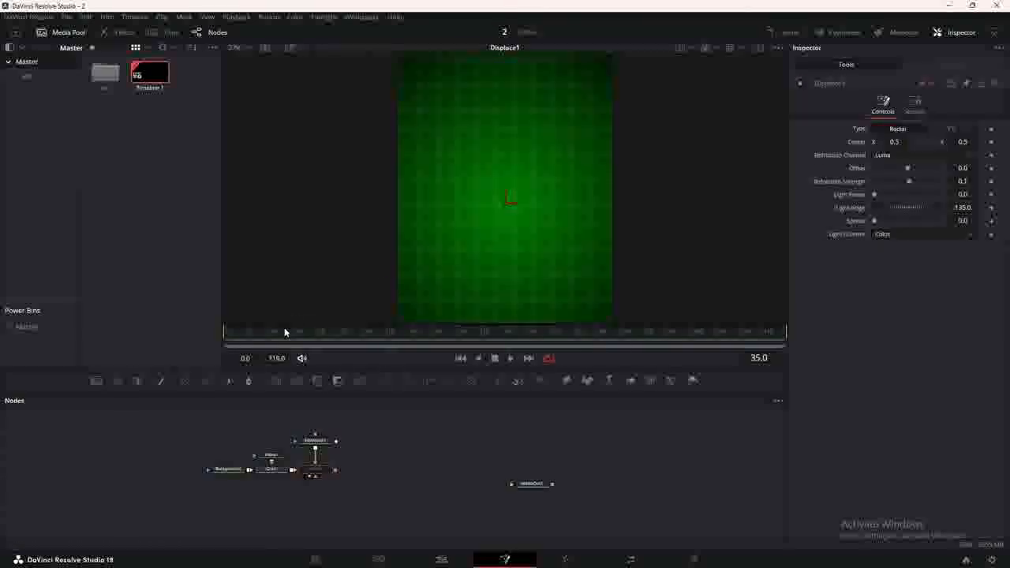
drag(274, 332, 469, 334)
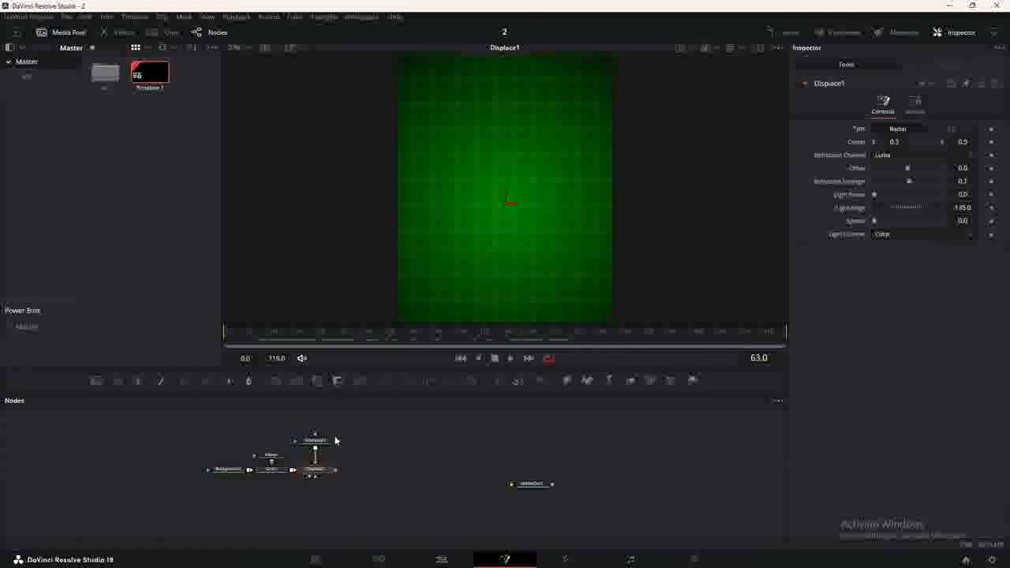
drag(321, 446, 322, 462)
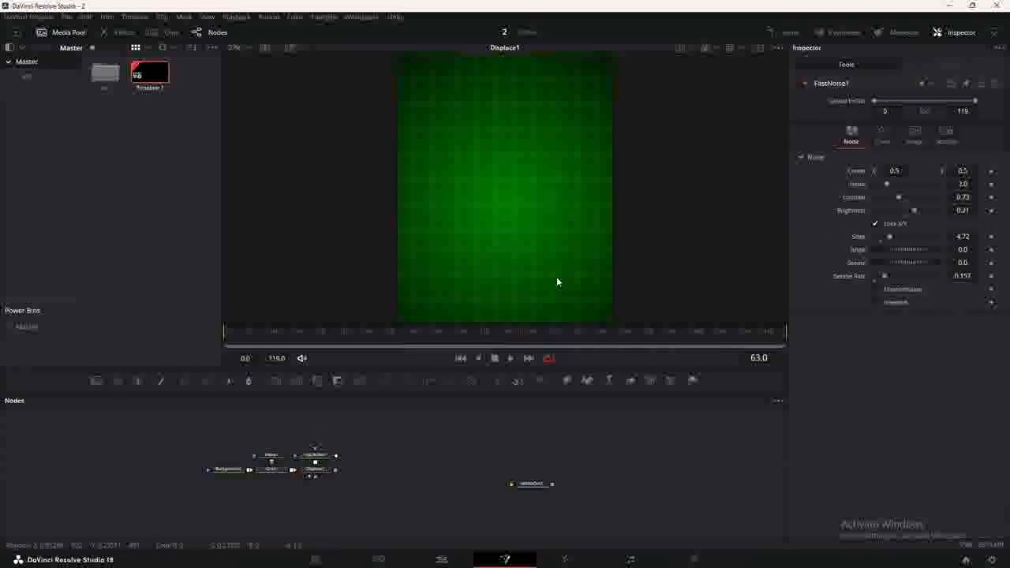
Chain ImagePlane3D, Merge3D and Renderer3D nodes after the green composite.
drag(566, 381, 384, 472)
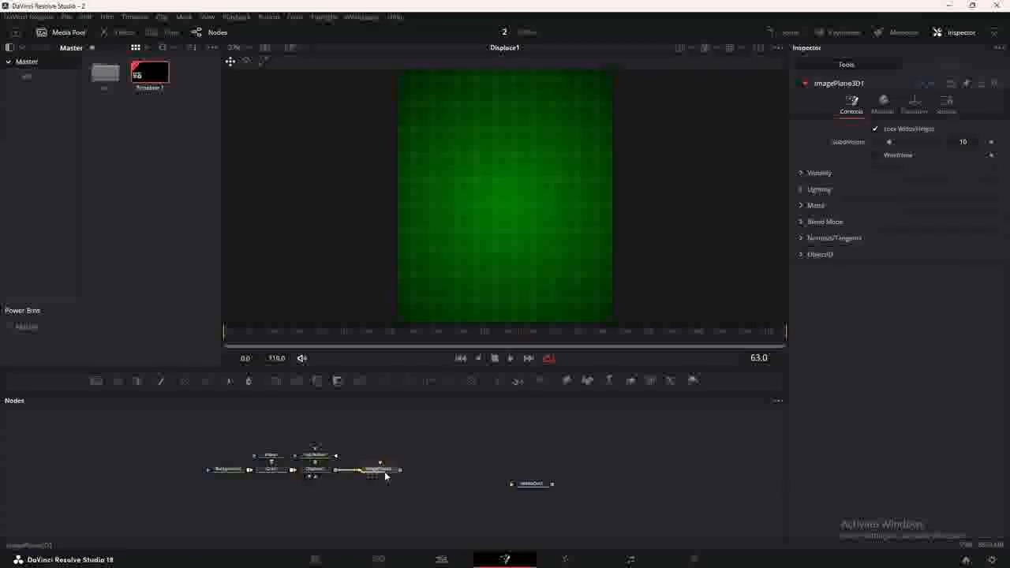
click(648, 382)
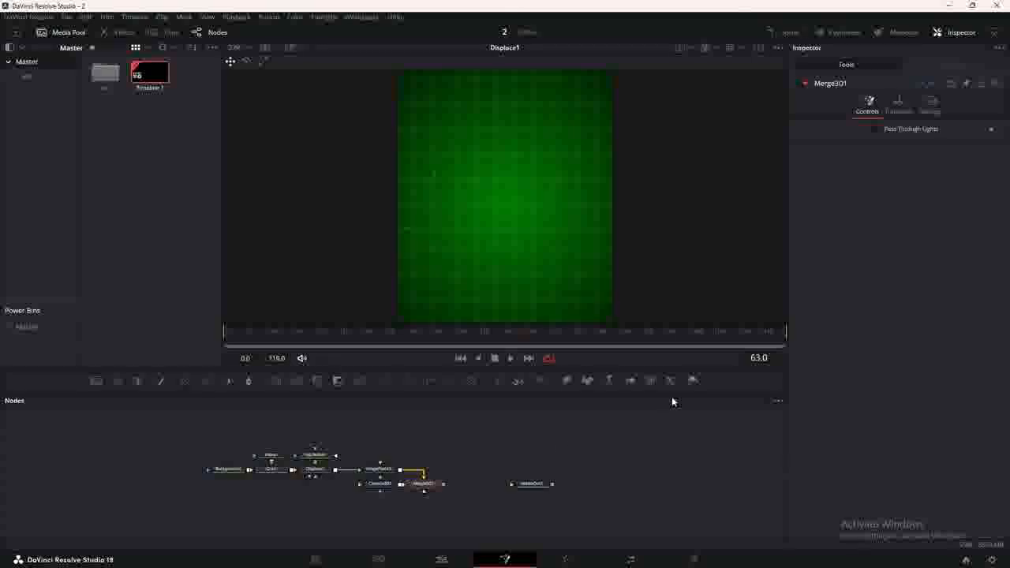
click(692, 381)
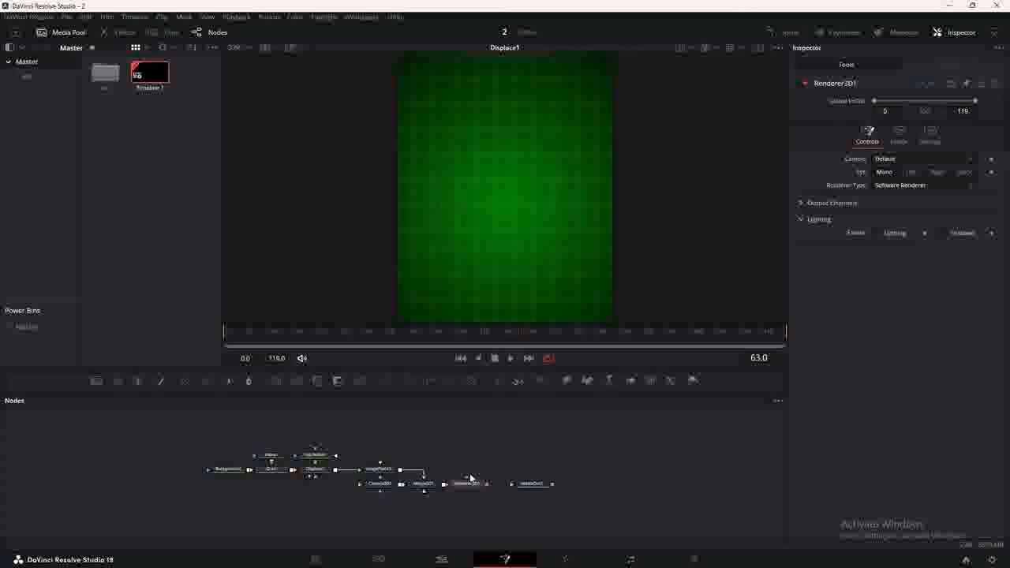
Use dual viewers with Merge3D1 on the left and Renderer3D1 on the right.
drag(470, 478, 524, 235)
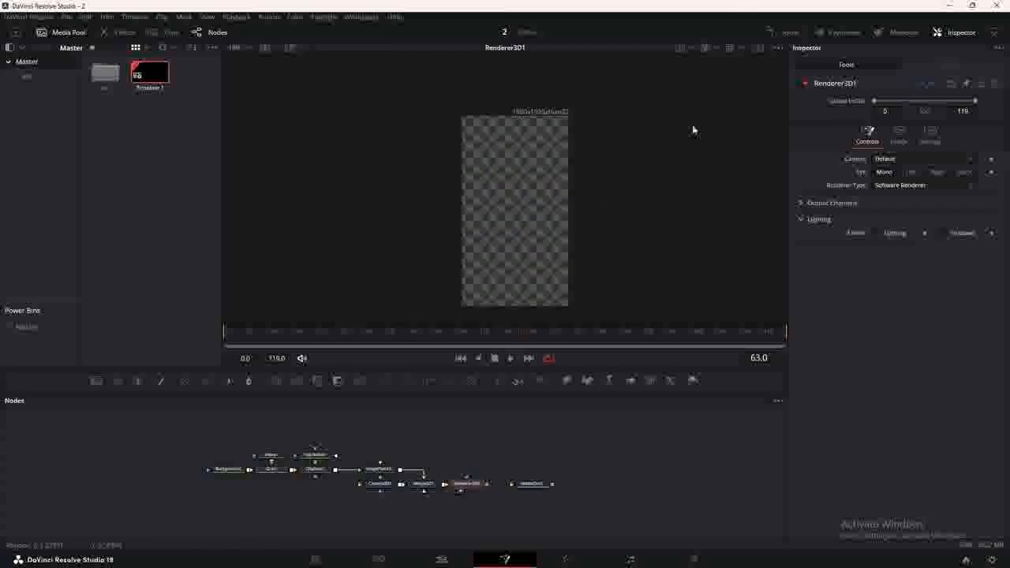
click(758, 49)
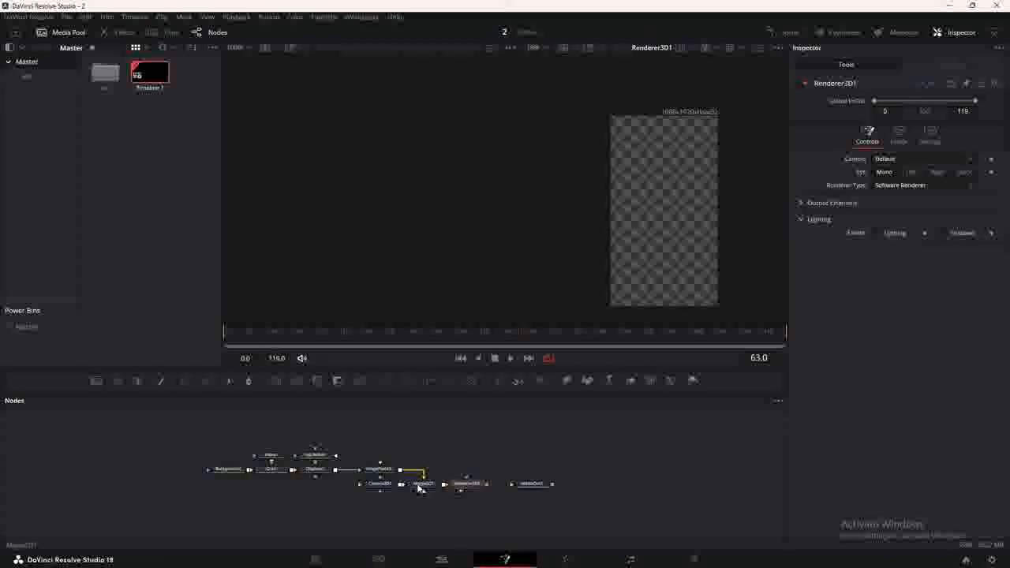
drag(419, 489, 811, 229)
Frame the green plane with Camera3D1 and add a new Background2 node.
click(392, 488)
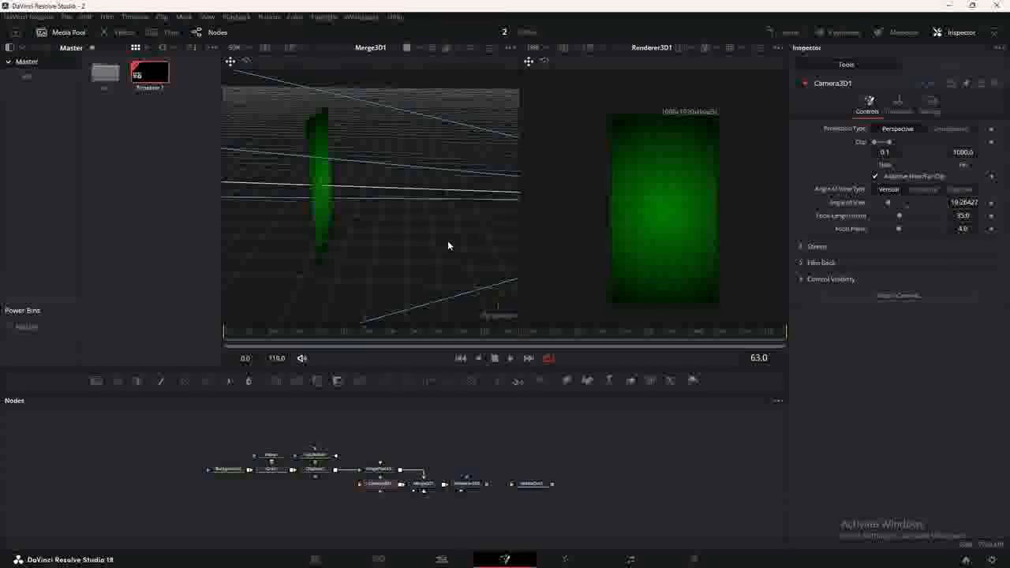
drag(448, 246, 465, 221)
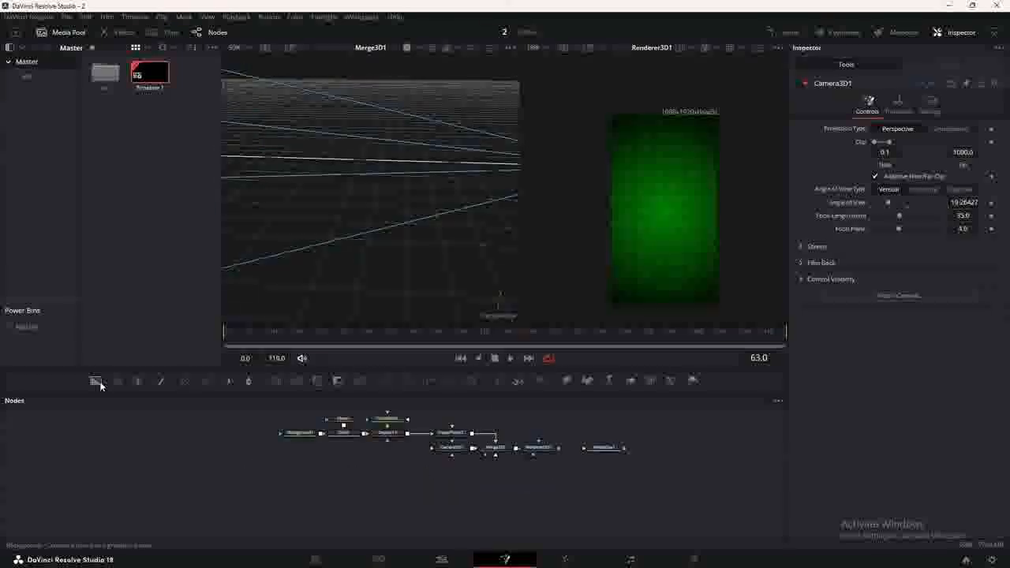
drag(97, 382, 340, 498)
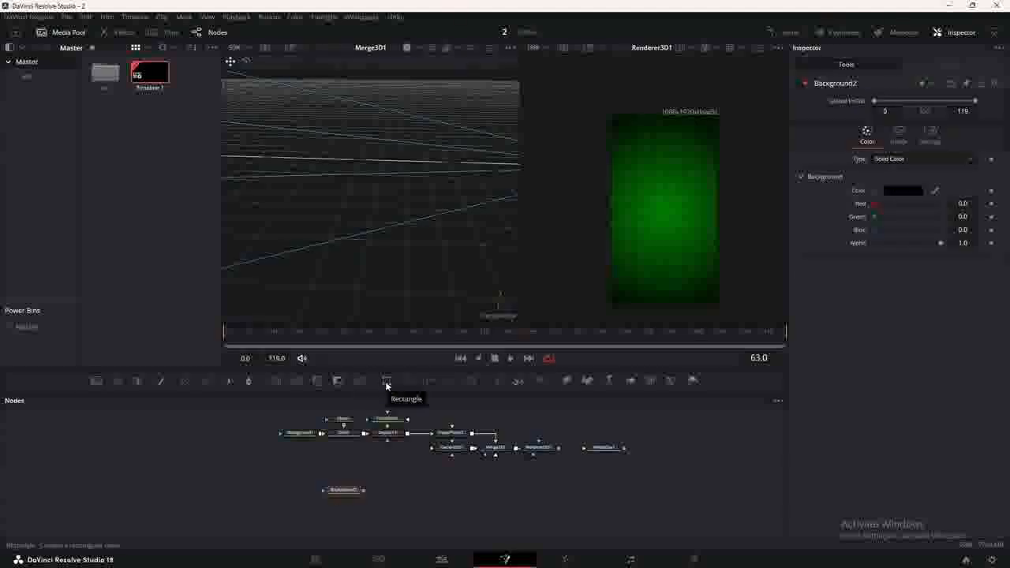
Mask Background2 with a Rectangle and colour it light grey #dedede.
drag(360, 382, 356, 492)
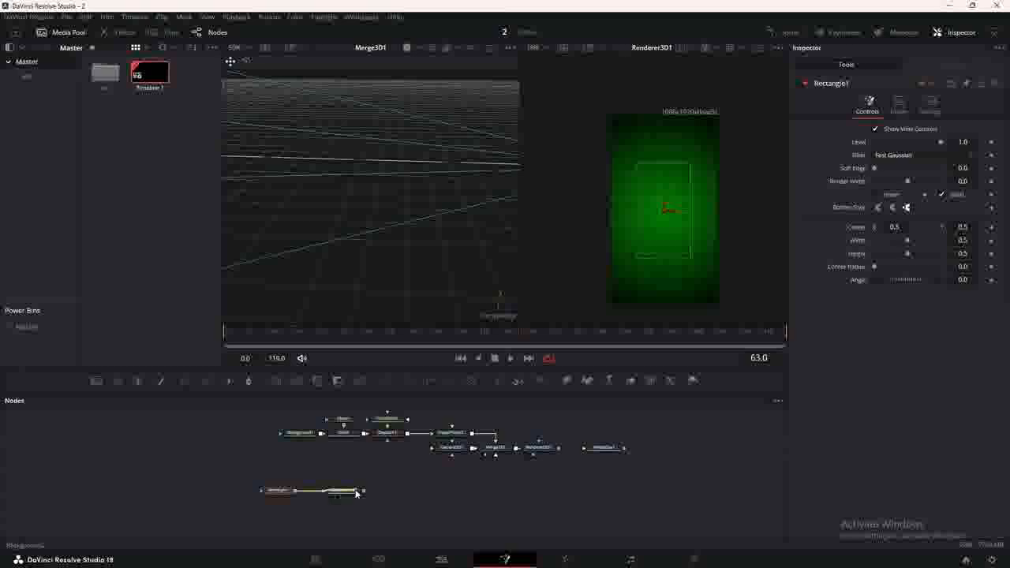
click(341, 492)
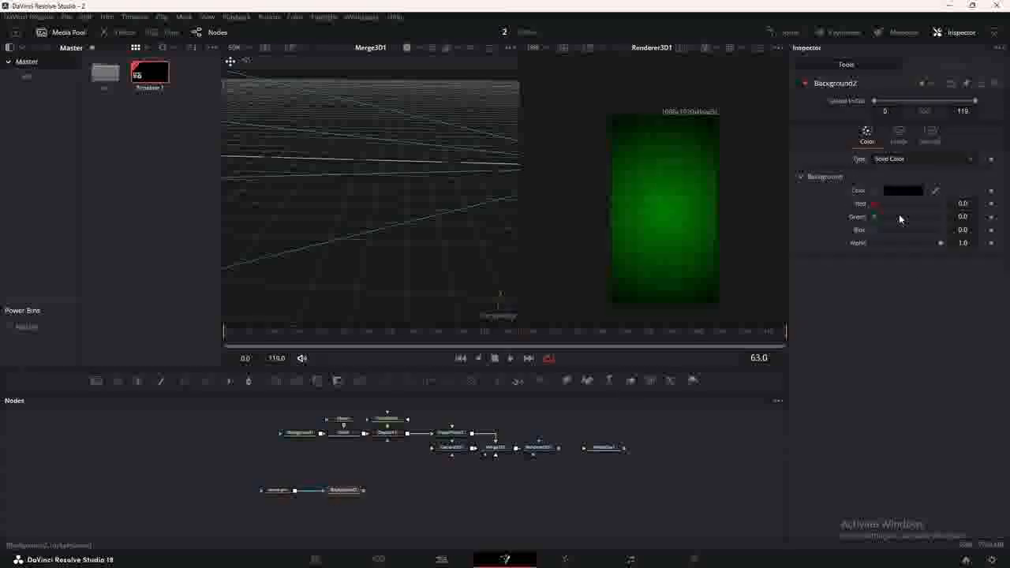
click(903, 190)
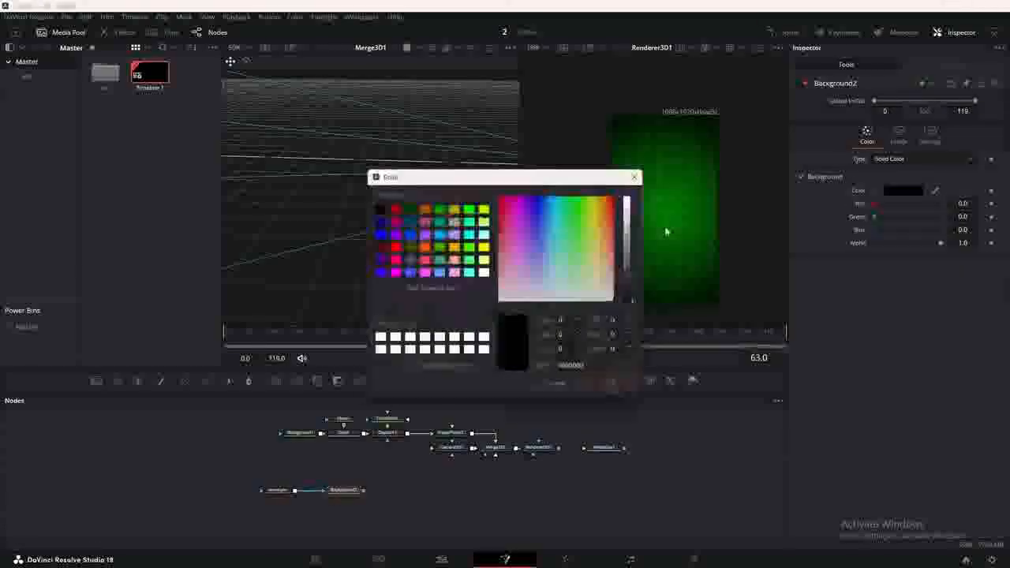
click(630, 207)
drag(631, 207, 631, 210)
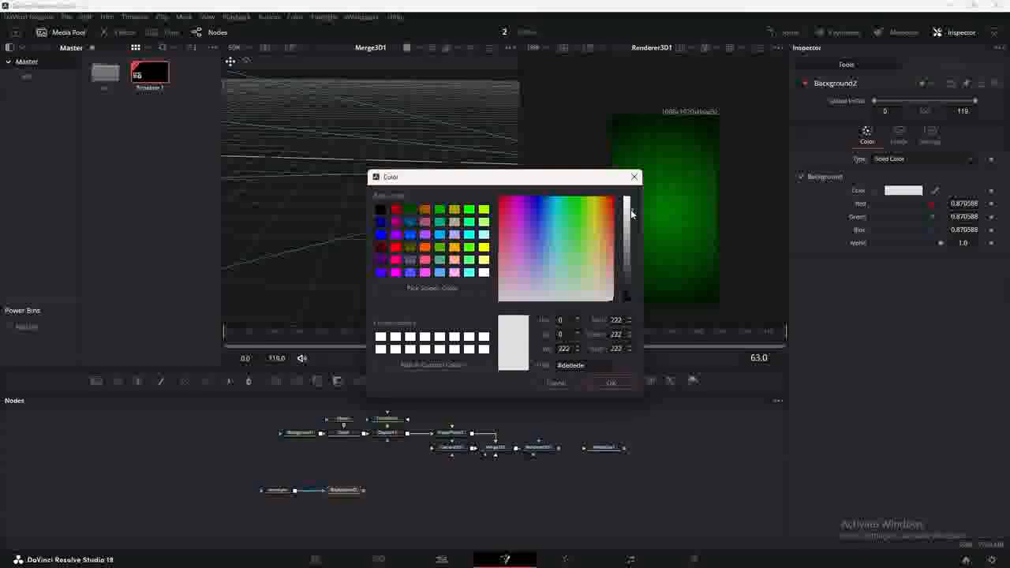
click(607, 384)
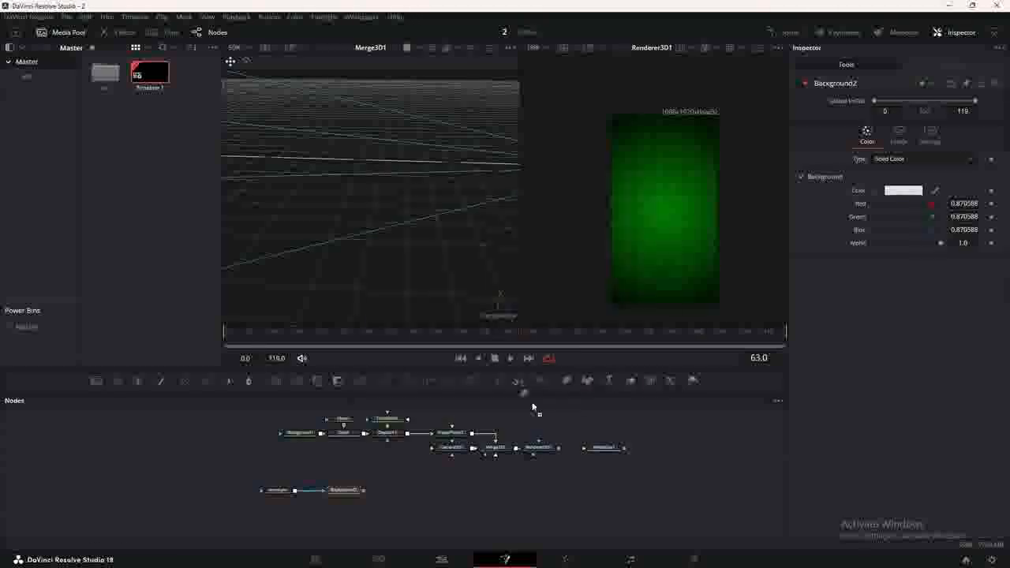
Put the grey background on a second ImagePlane3D and shift it along X.
drag(534, 382, 493, 453)
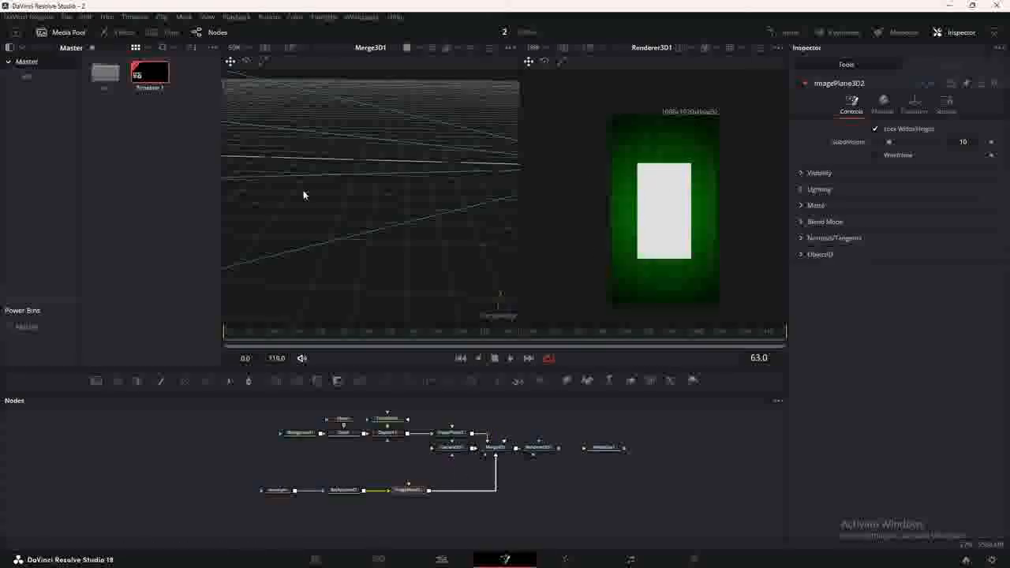
drag(305, 194, 445, 197)
drag(343, 160, 494, 163)
Shrink the rectangle mask into a rounded label shape.
click(280, 491)
drag(615, 222, 631, 308)
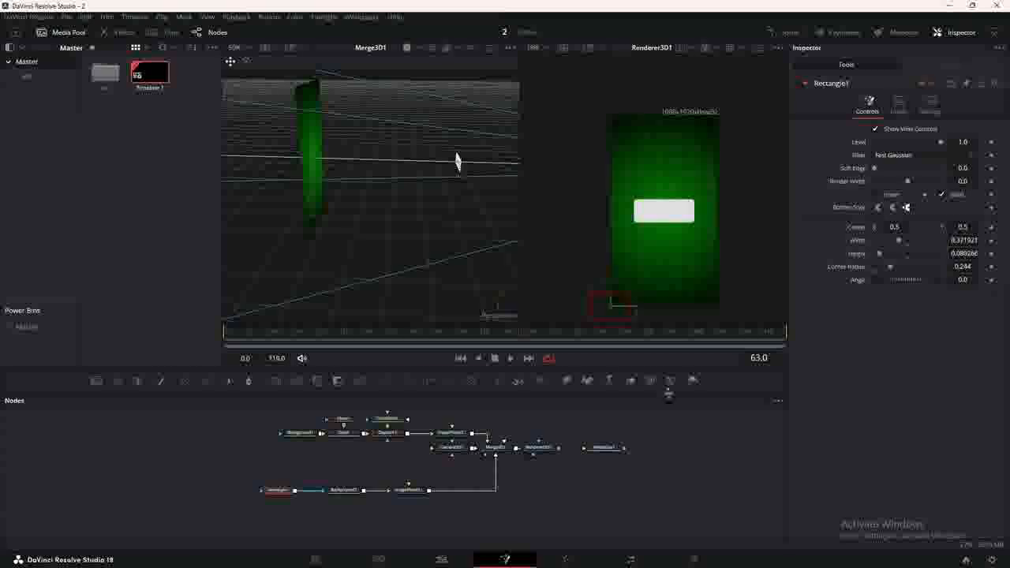
drag(285, 493, 307, 494)
key(ctrl+v)
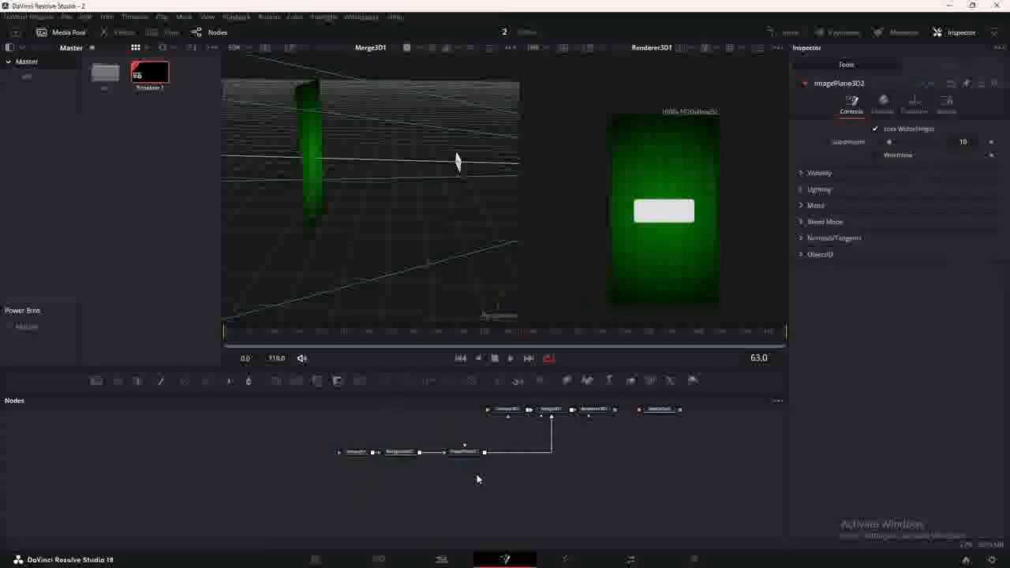
Connect Text1 to the pasted image plane and enter the text REEL.
drag(491, 470, 485, 485)
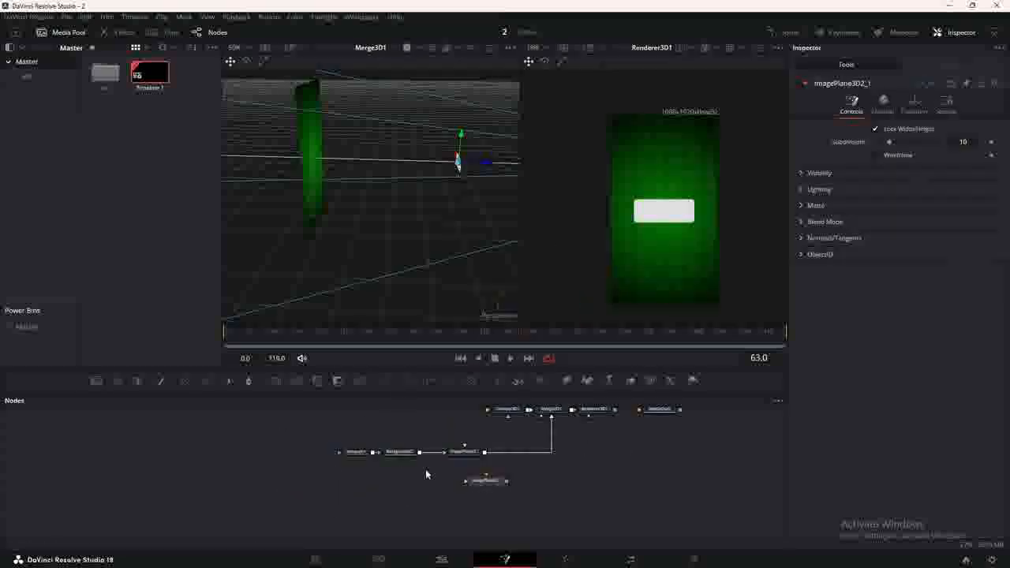
click(371, 484)
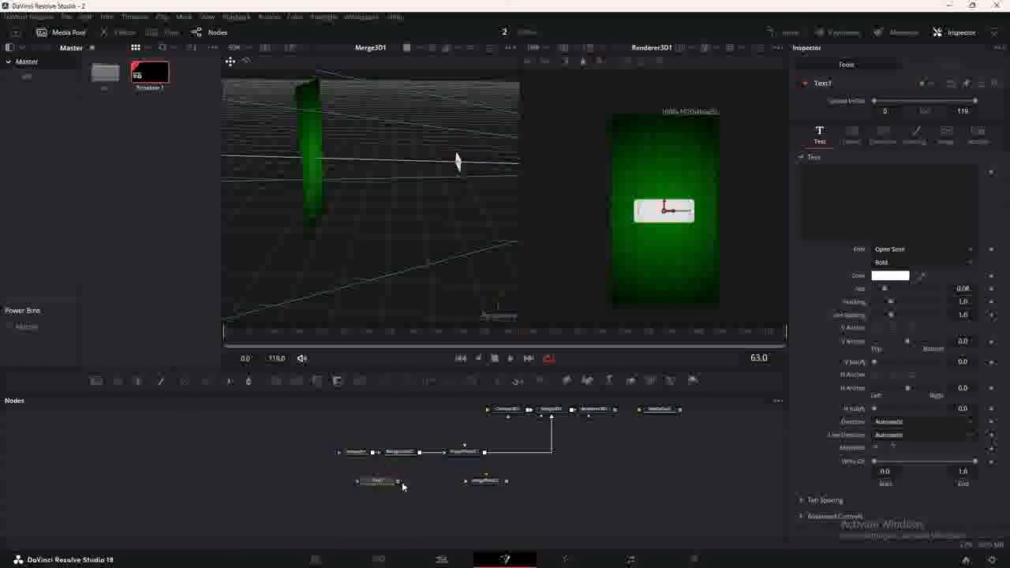
mouse_move(399, 481)
mouse_down()
mouse_move(520, 487)
mouse_move(560, 412)
mouse_up()
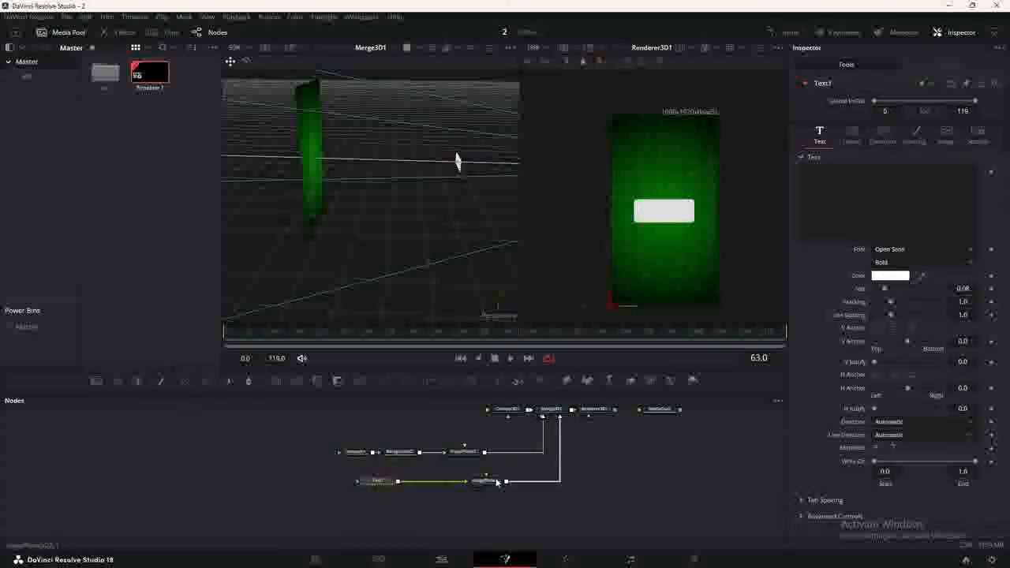
click(878, 207)
text(RE)
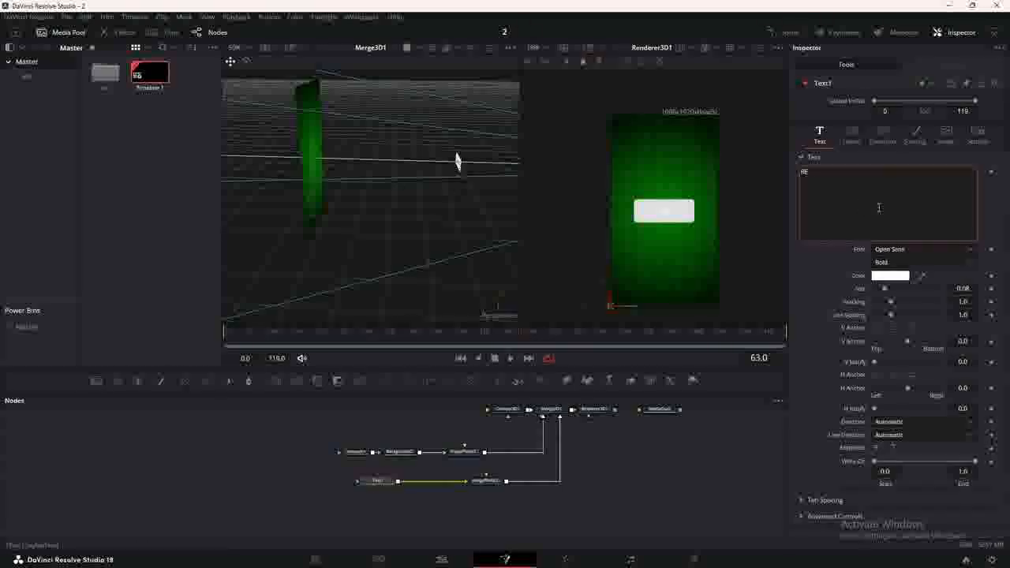
text(EL)
Style REEL in dark green #001100, Futura BdCn BT, size about 0.236.
click(891, 276)
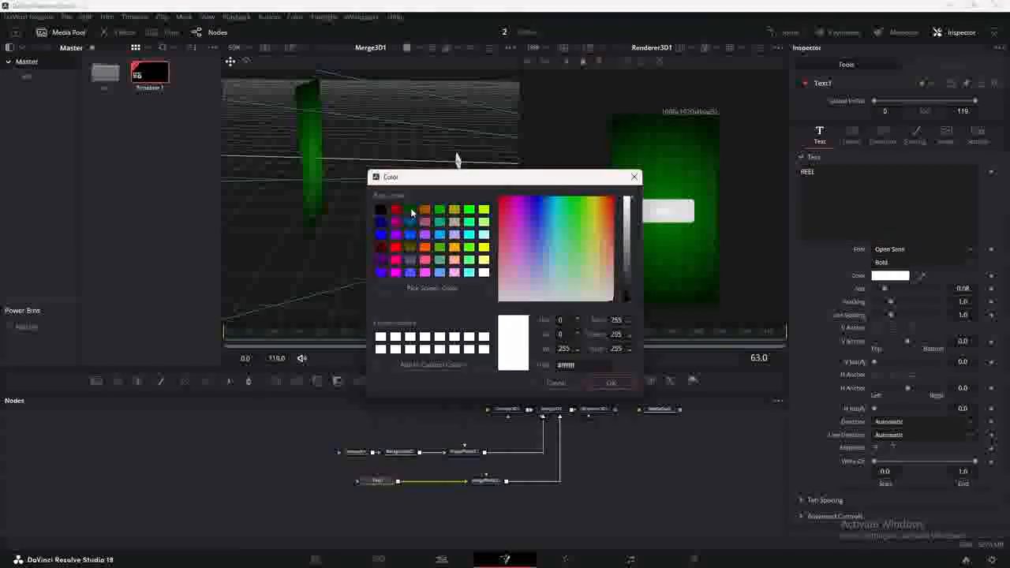
click(411, 210)
drag(627, 282, 626, 298)
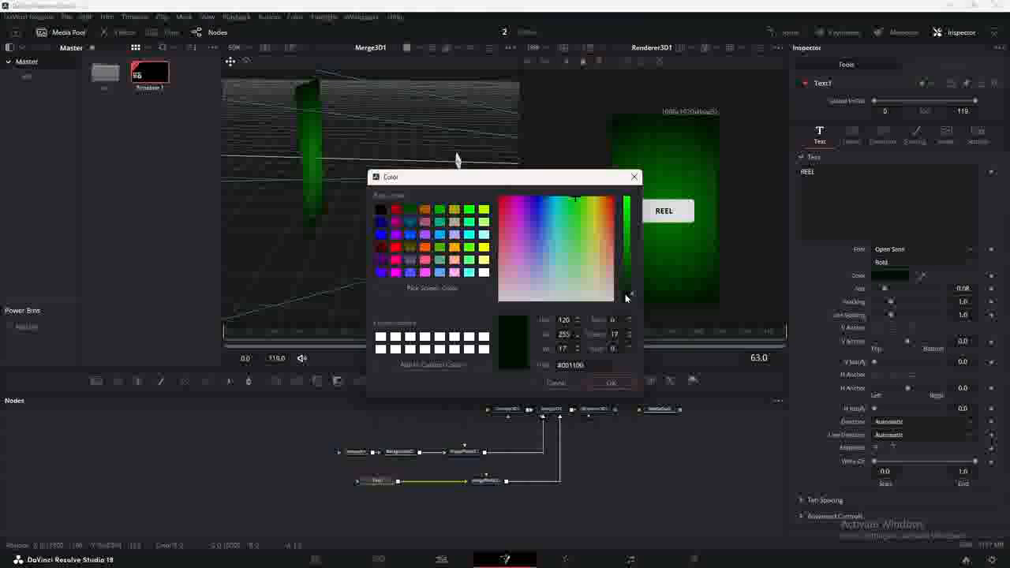
click(611, 383)
click(890, 249)
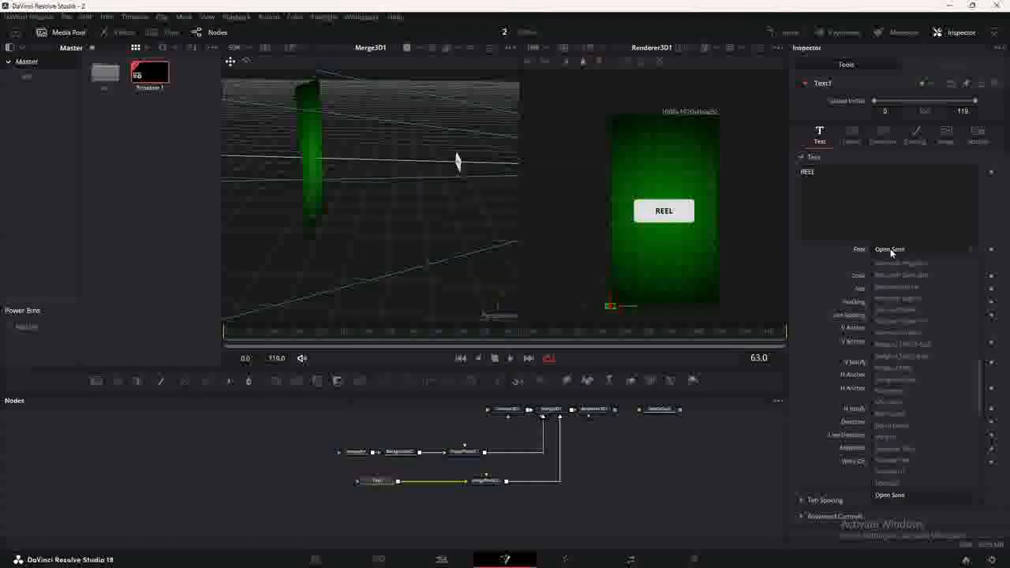
click(892, 289)
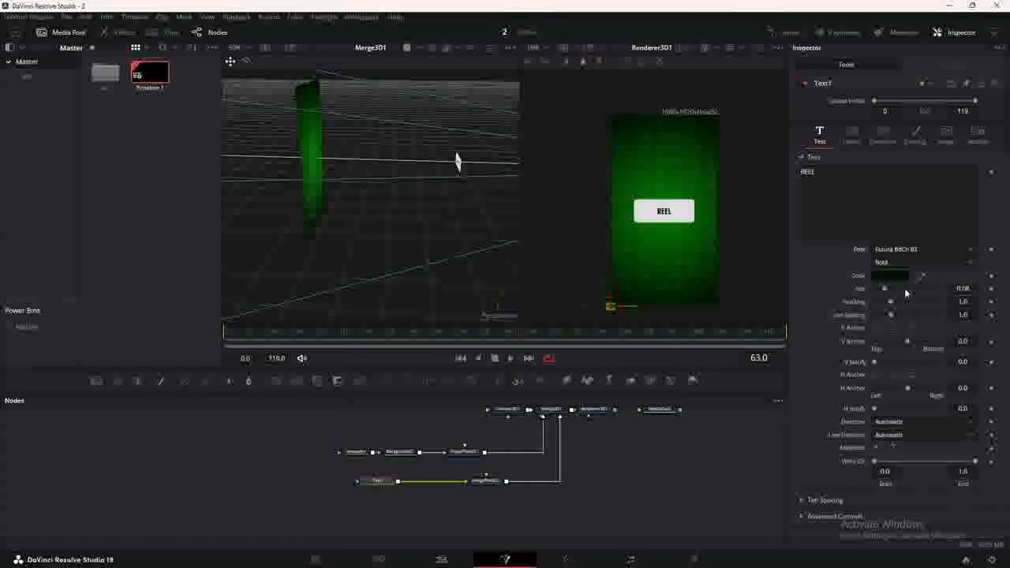
drag(892, 291, 906, 287)
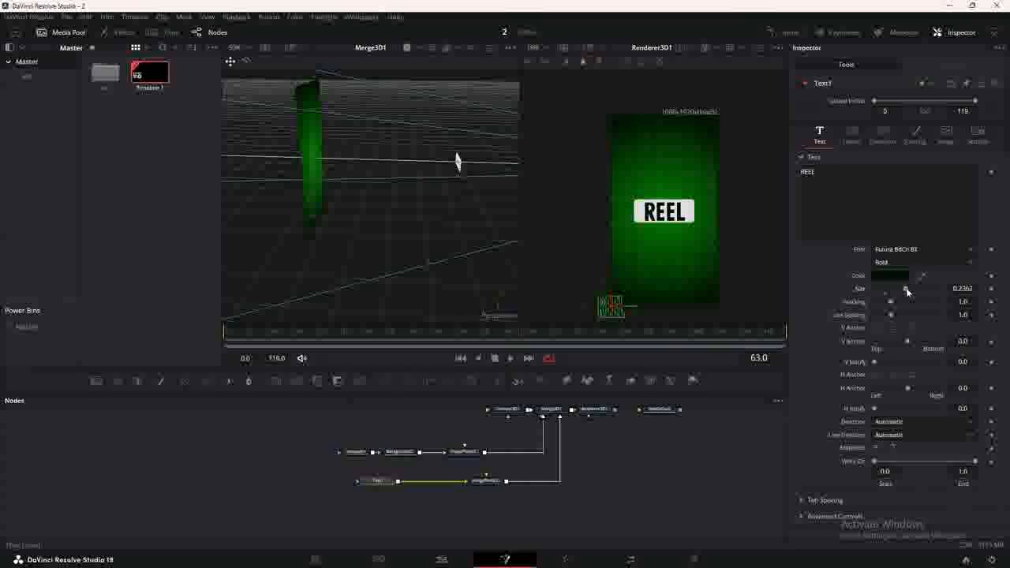
click(479, 483)
click(479, 485)
scroll(467, 163, up, 3)
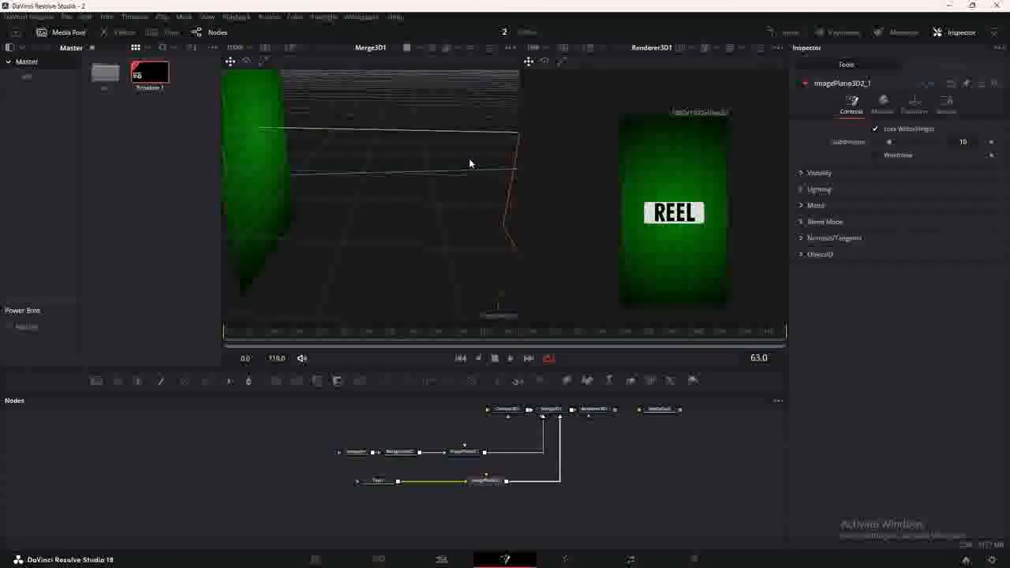
Shift the text plane right along X and paste a copy of Text1 as Text1_1.
scroll(304, 189, up, 5)
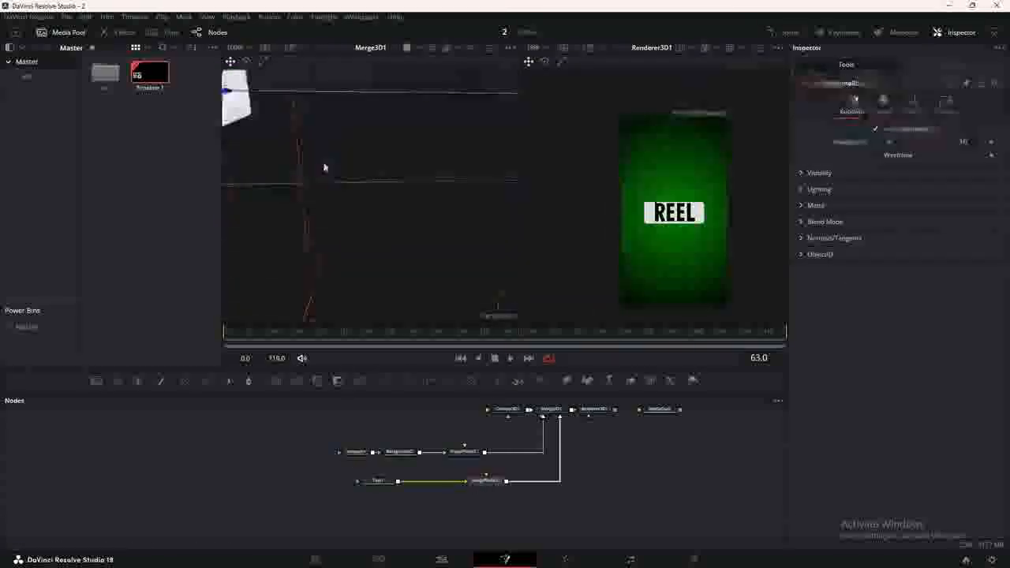
drag(409, 185, 422, 186)
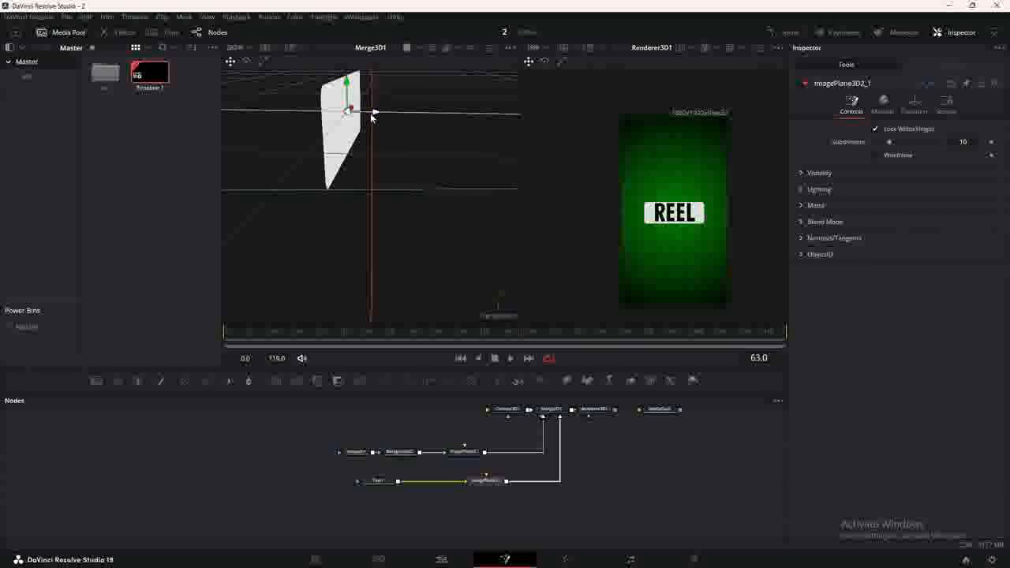
drag(373, 115, 385, 122)
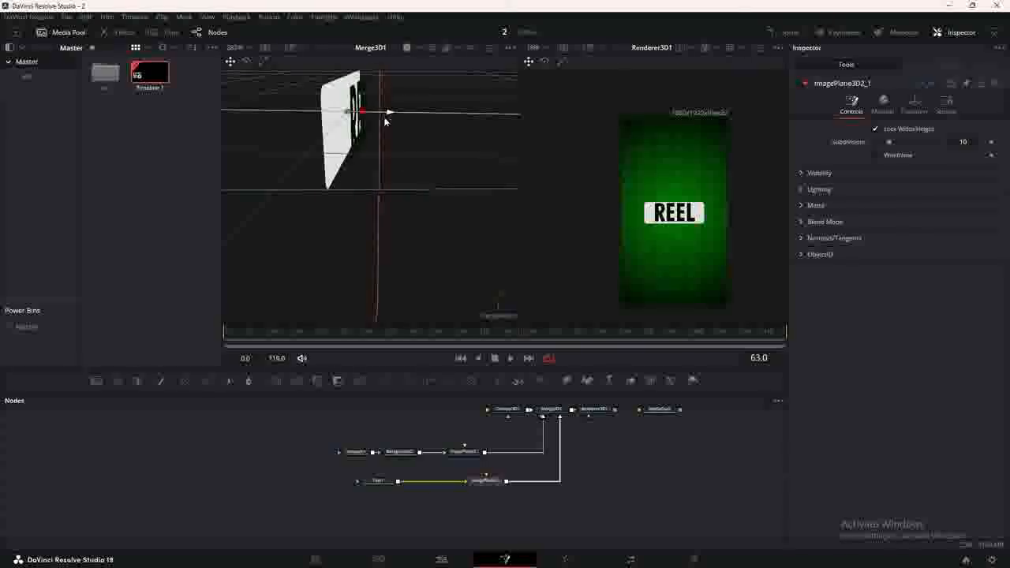
click(379, 481)
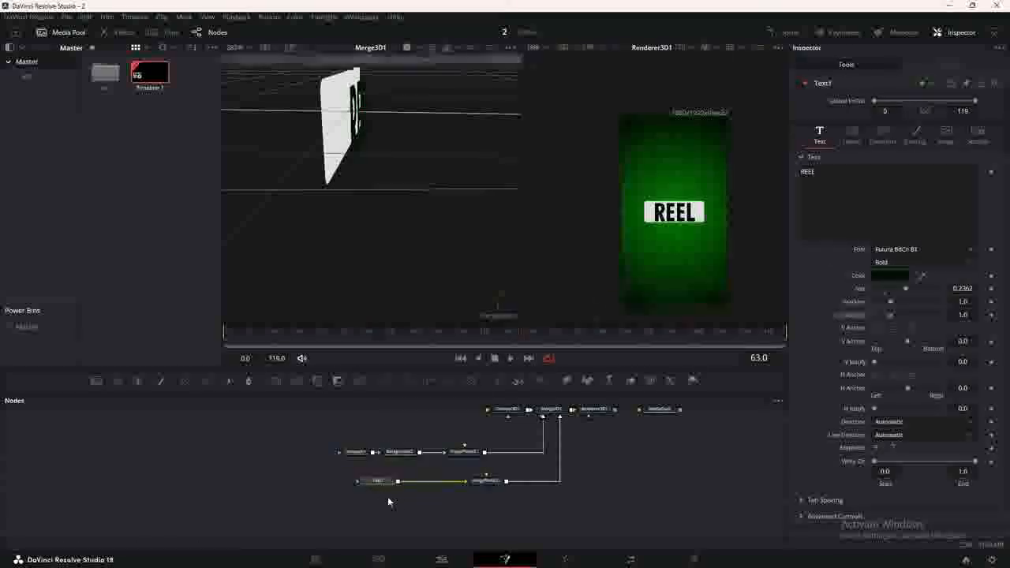
key(ctrl+v)
Merge Text1_1 over Text1 and change its text to white 3D.
drag(398, 497, 424, 483)
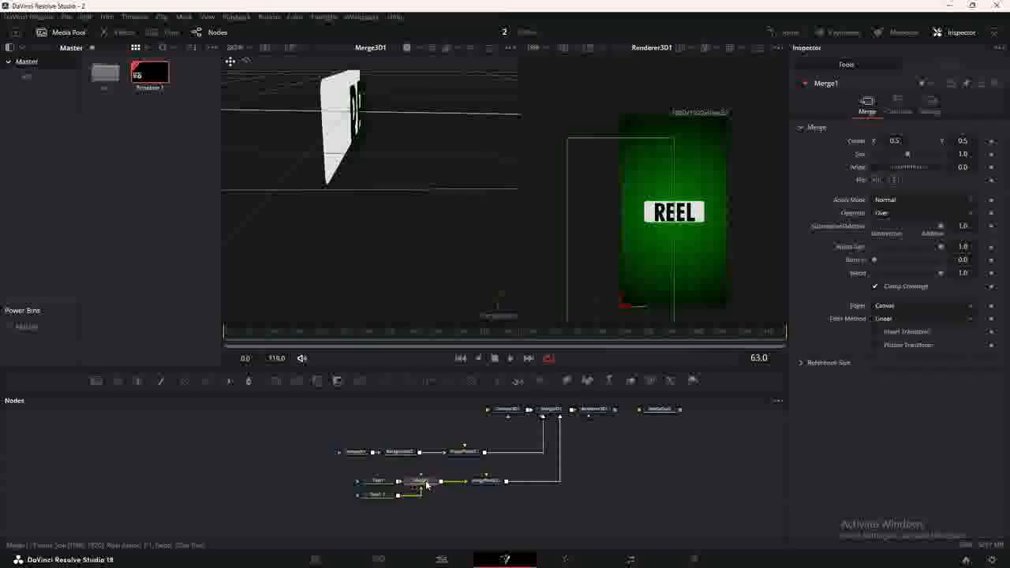
click(379, 495)
click(829, 205)
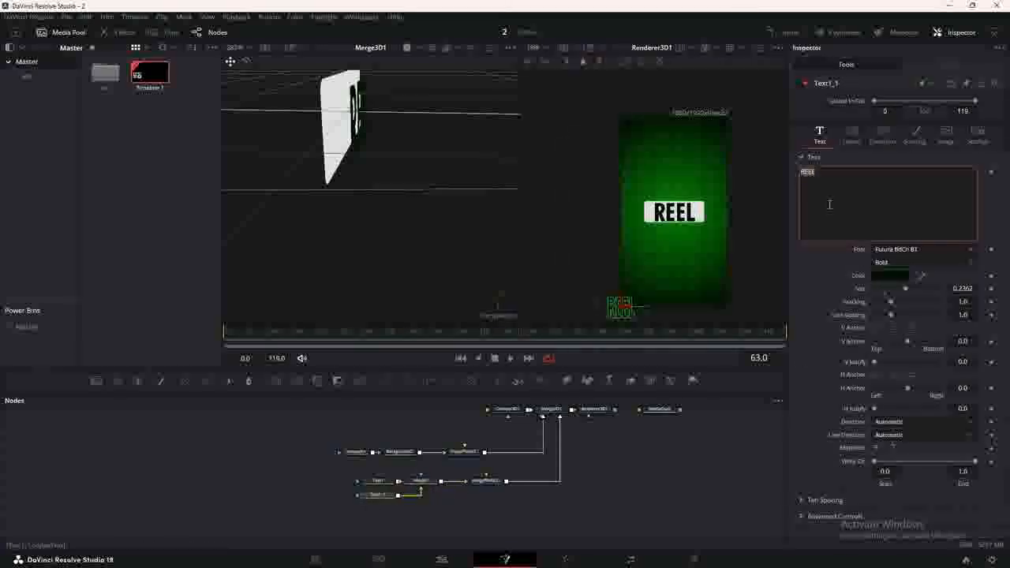
text(3D)
click(892, 275)
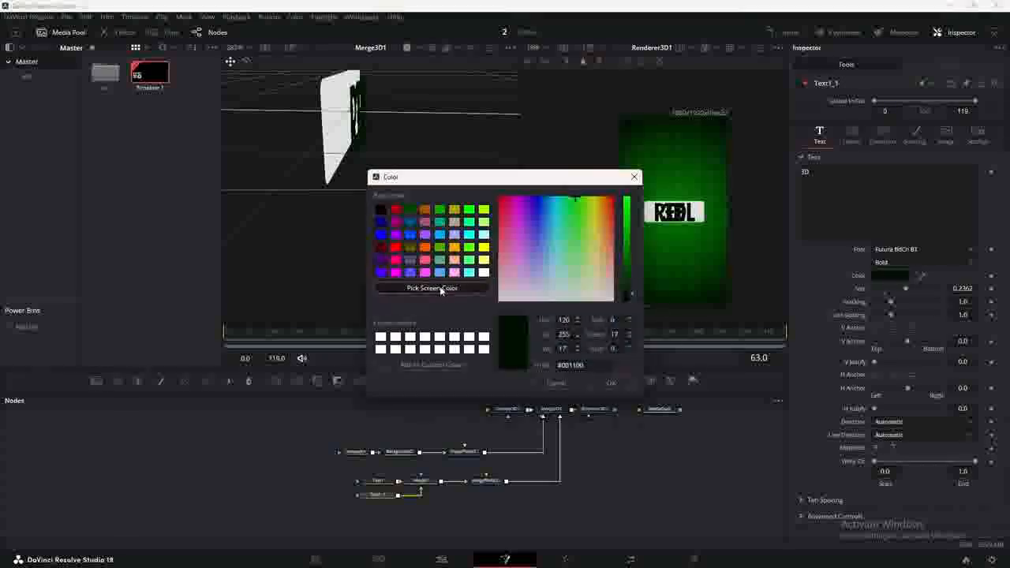
click(610, 385)
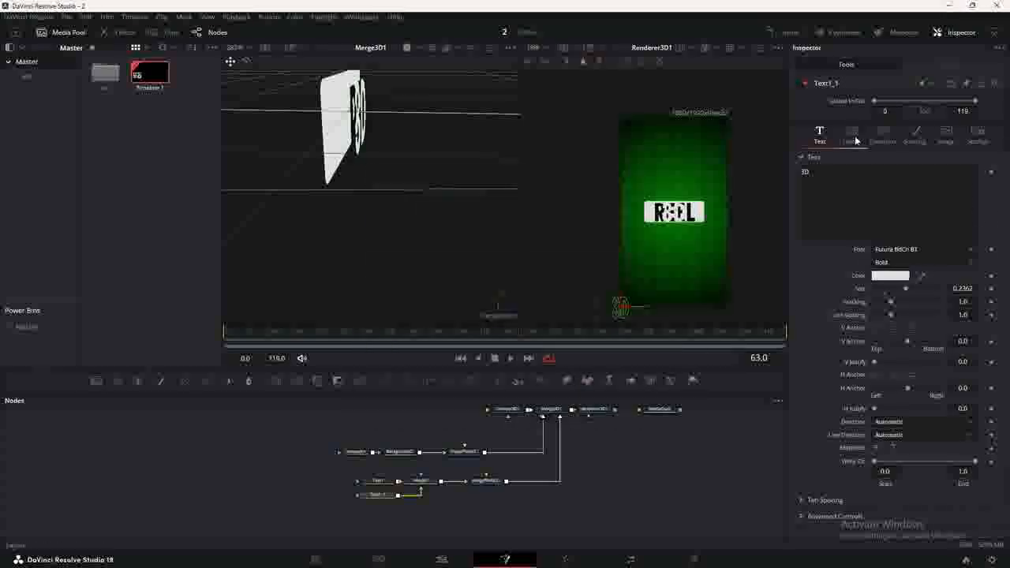
Raise the 3D text above REEL with Center Y 0.58 and tidy the node graph.
click(855, 140)
drag(964, 186, 971, 186)
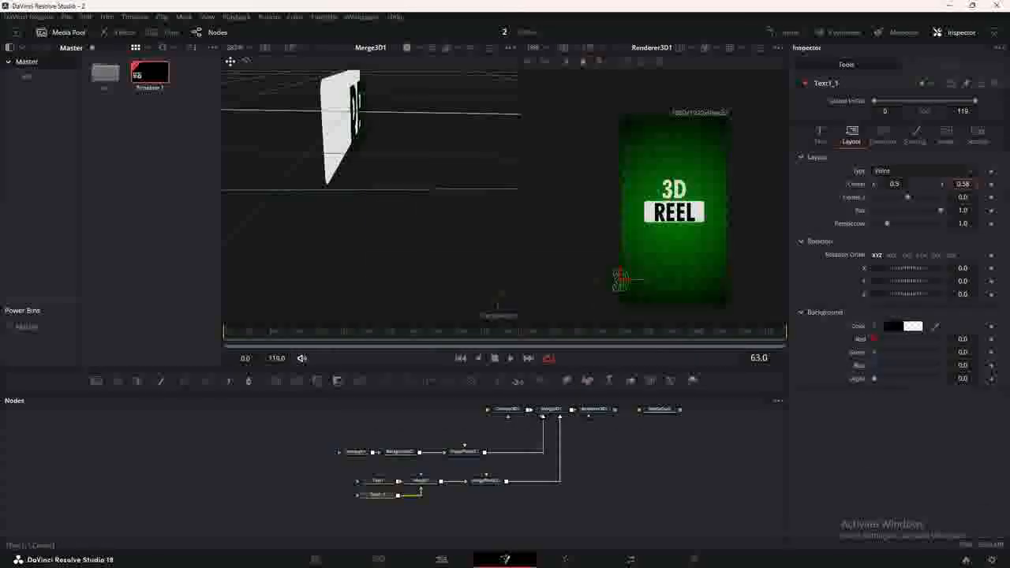
click(820, 136)
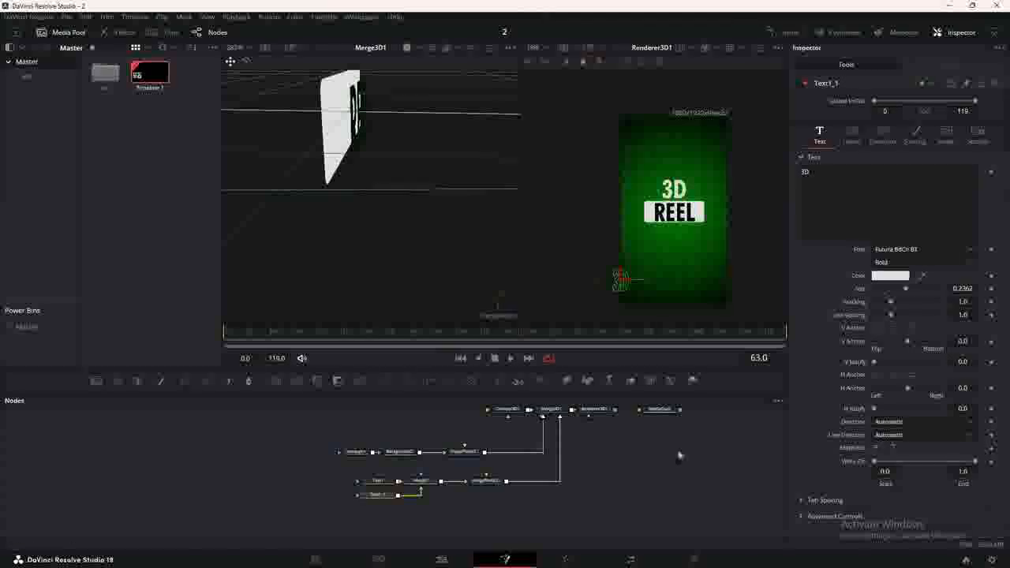
drag(675, 452, 628, 492)
drag(612, 449, 677, 449)
Drag the light-streak clip from the ass bin and merge it after Renderer3D1 as Merge2.
click(565, 451)
double_click(105, 73)
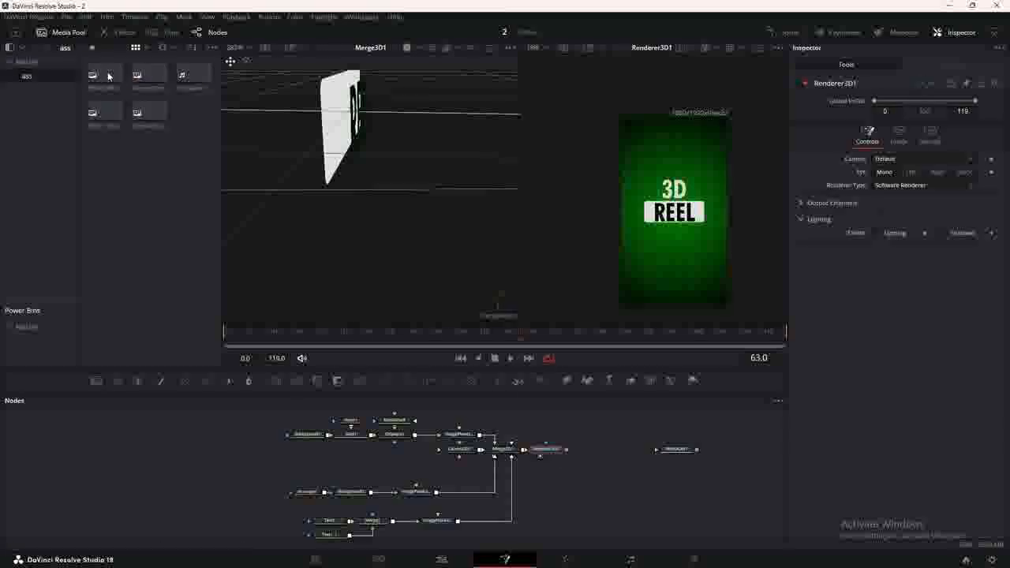
drag(565, 341, 570, 450)
drag(608, 498, 600, 459)
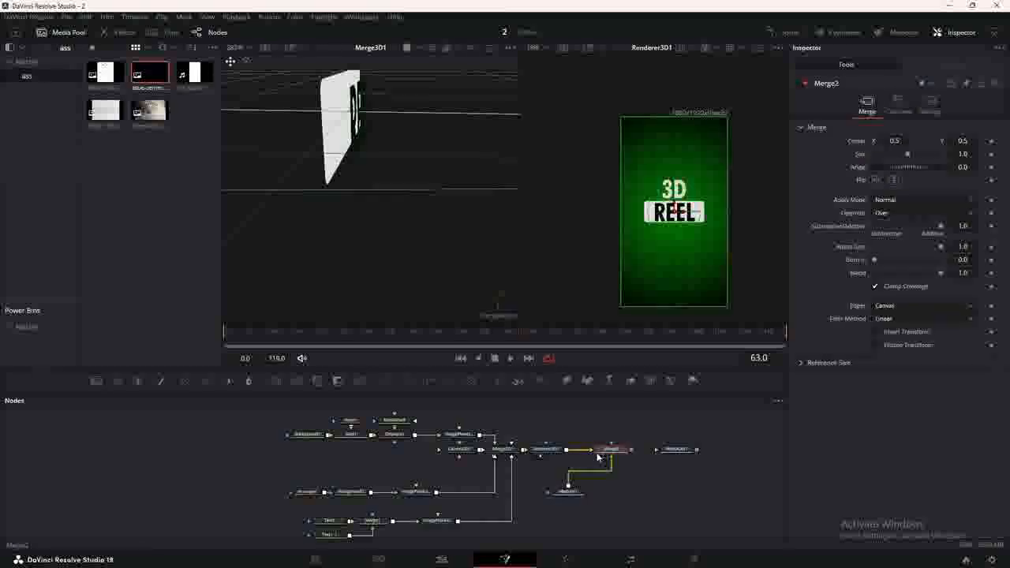
key(2)
drag(573, 494, 616, 494)
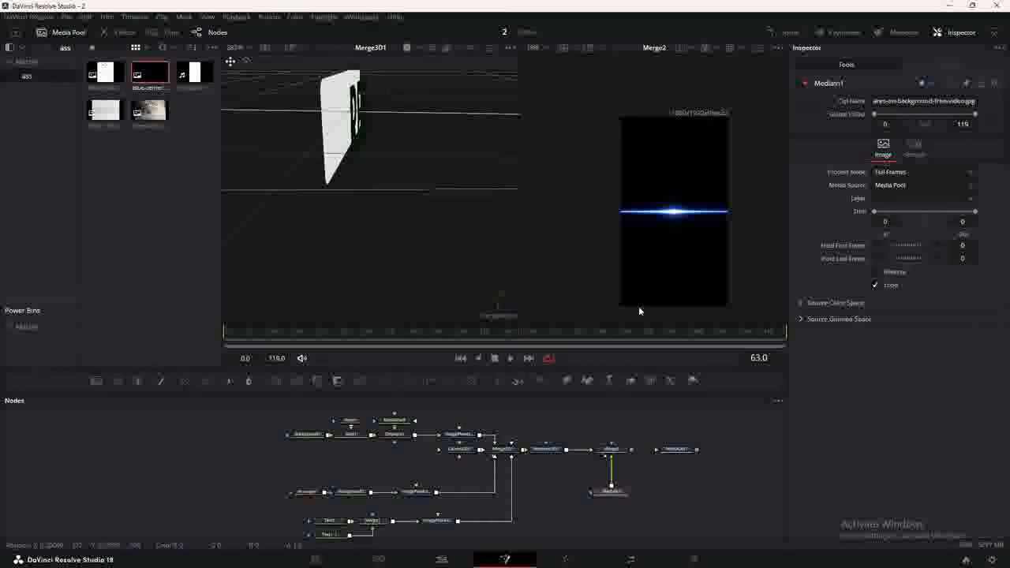
Set Merge2 to Screen mode, shift the streak left and scale it to 0.81.
click(610, 457)
click(882, 201)
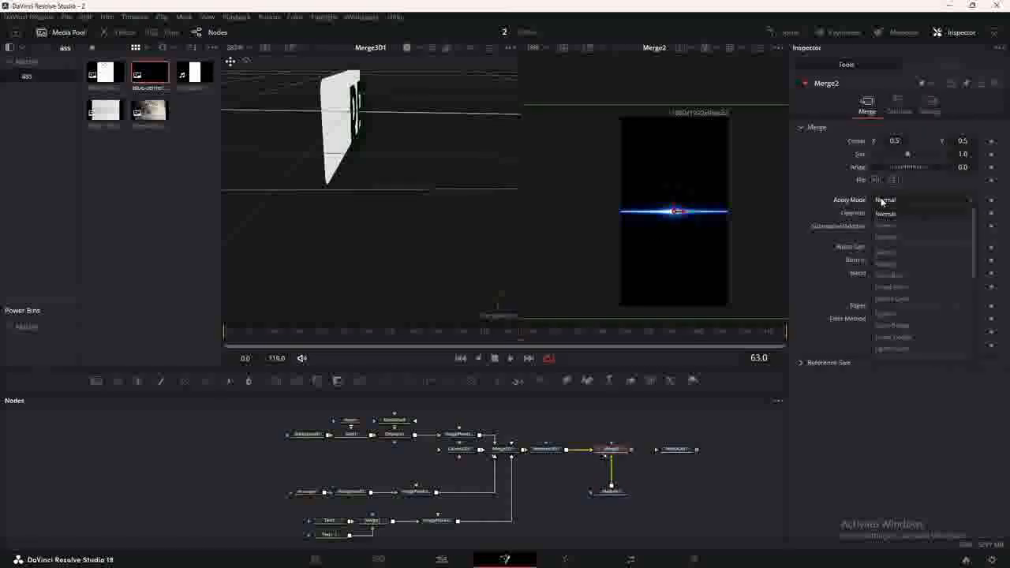
click(886, 226)
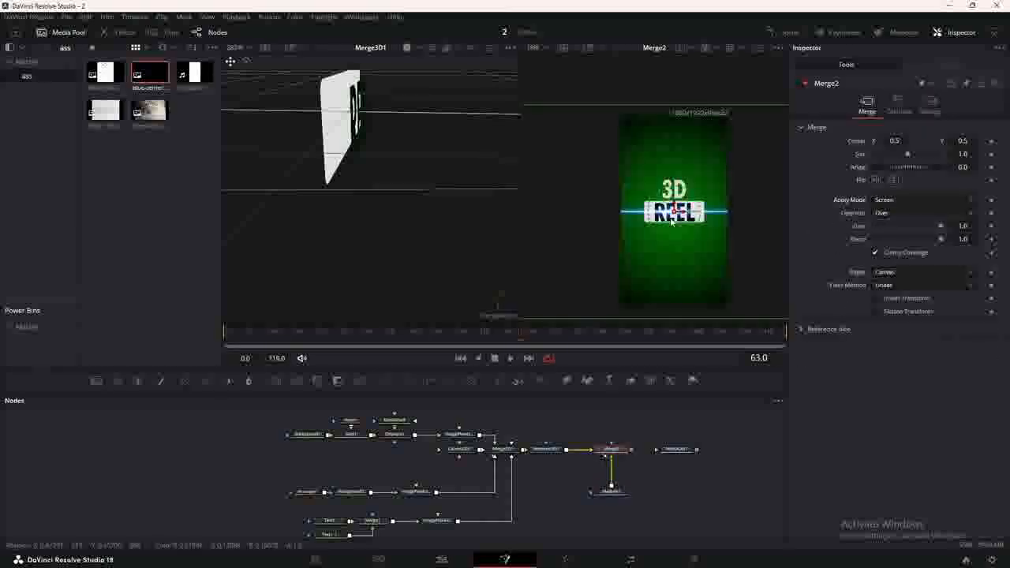
drag(675, 211, 626, 213)
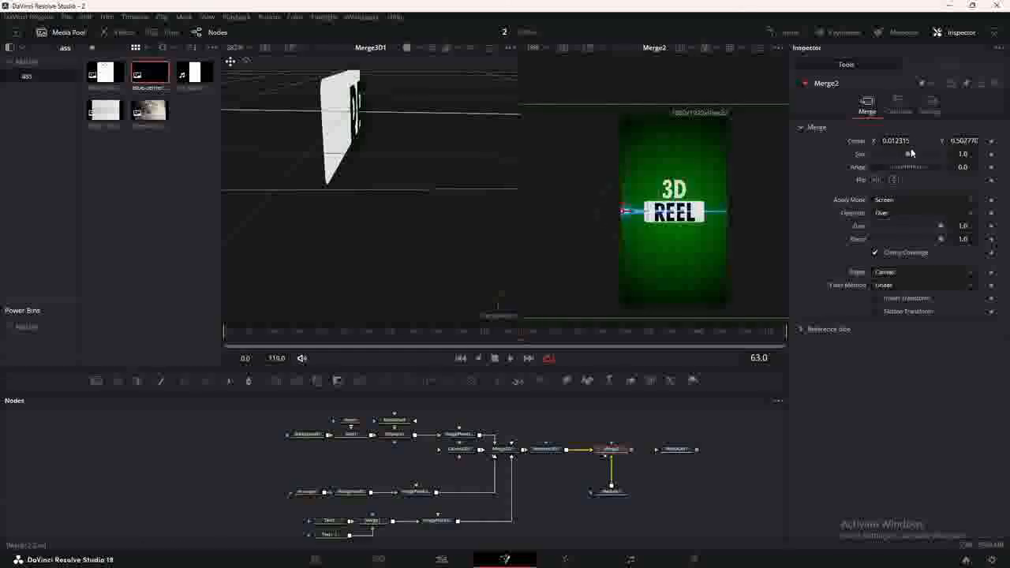
drag(908, 154, 902, 155)
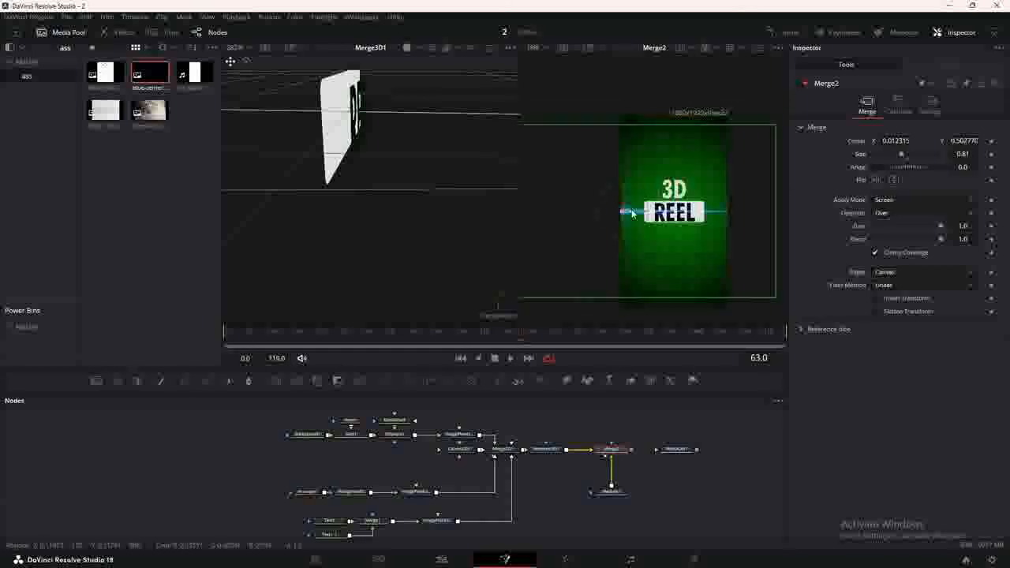
drag(625, 212, 629, 213)
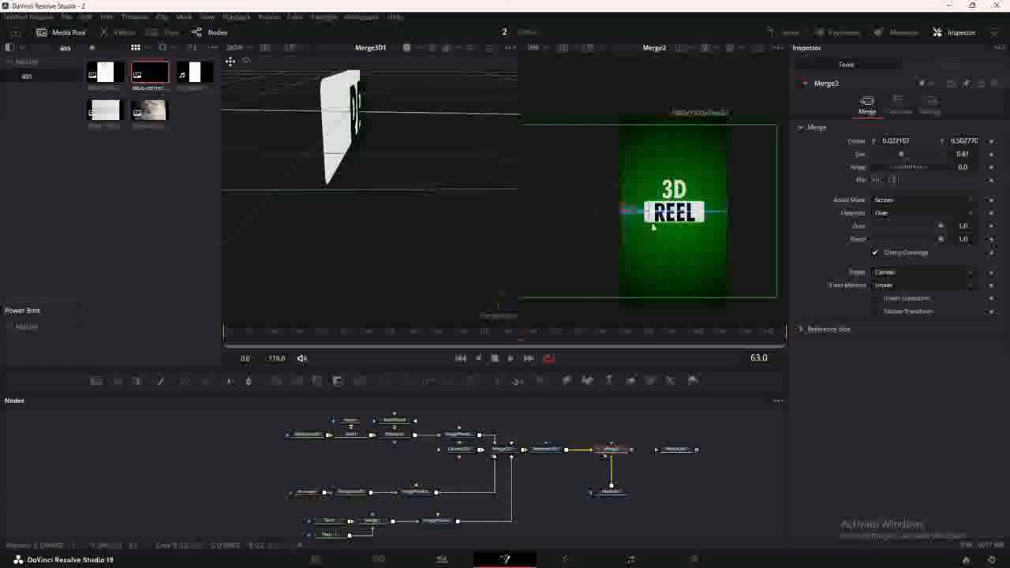
scroll(643, 218, up, 3)
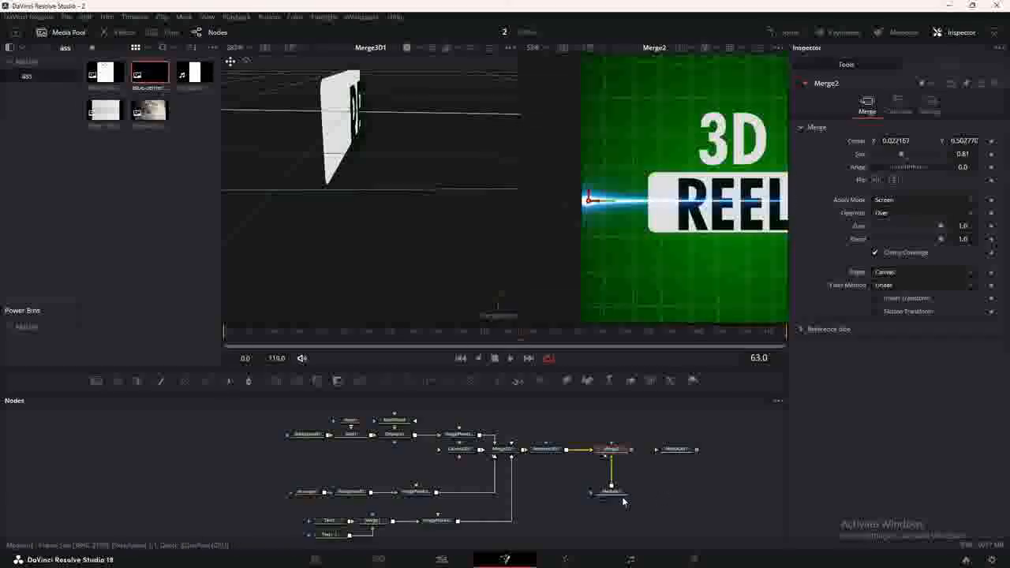
Add a Color Corrector to the light streak, tint it green and set saturation 1.6.
click(631, 380)
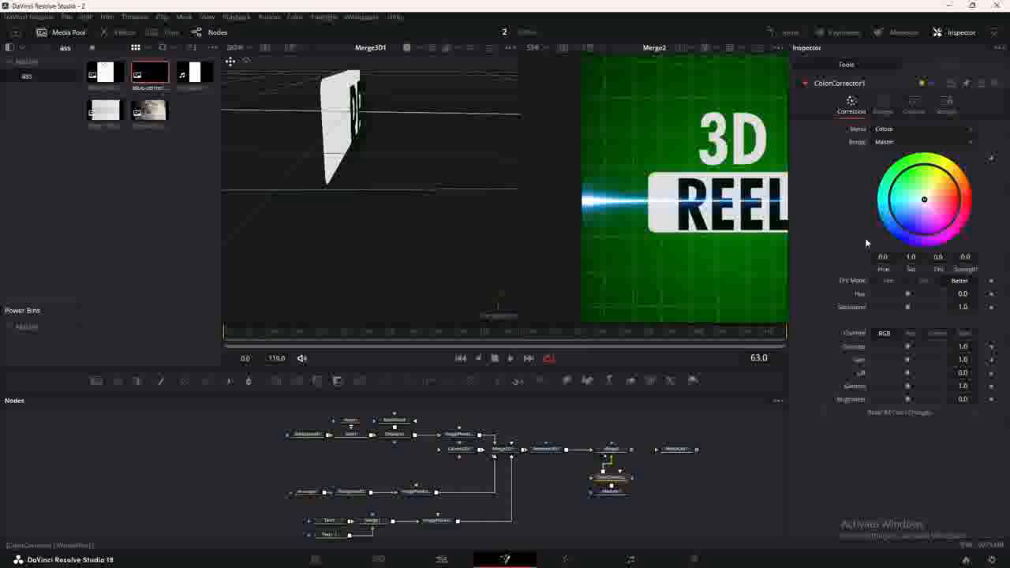
drag(925, 199, 913, 172)
drag(908, 311, 928, 307)
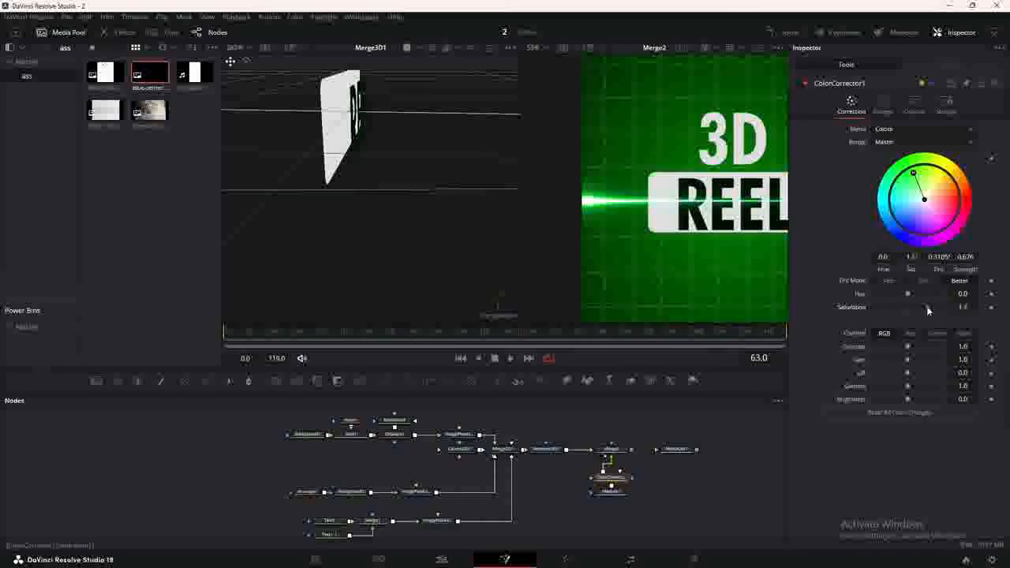
Add a Gaussian Blur after the colour corrector to soften the streak at 0.409.
key(shift+space)
text(BLU)
click(485, 233)
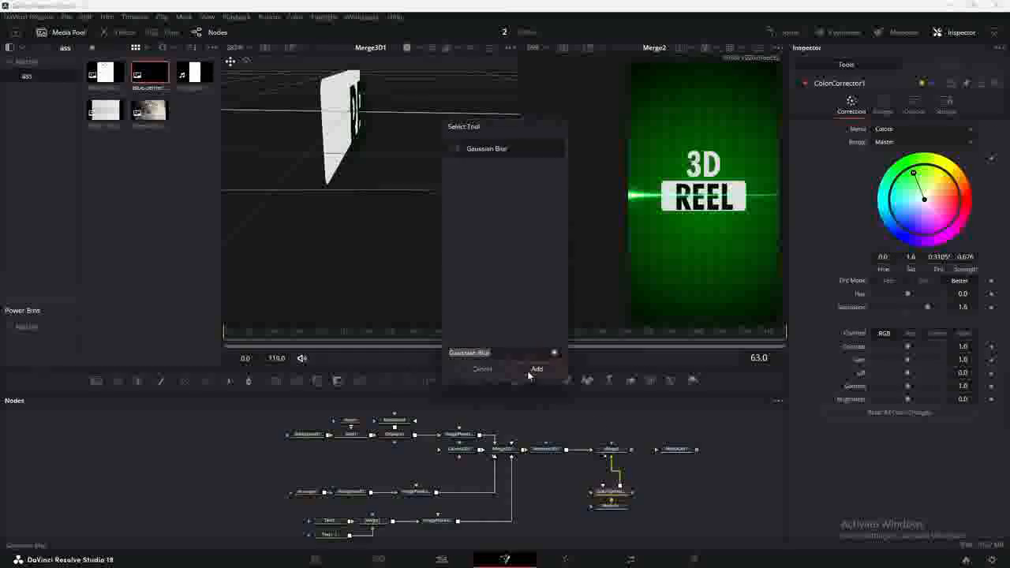
click(537, 370)
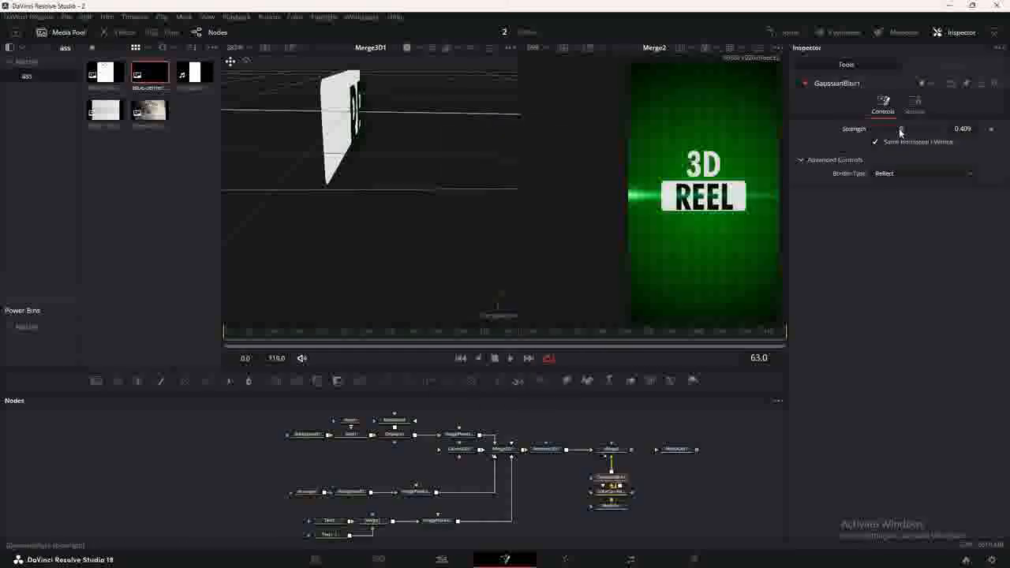
click(362, 335)
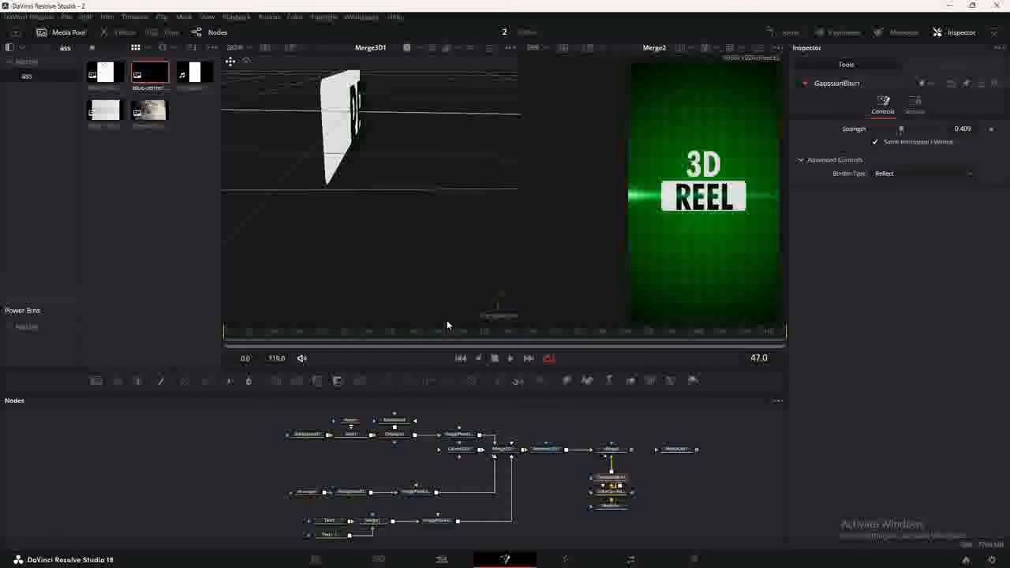
Keyframe Merge2's Blend, smooth the curve into an ease and make it ping-pong.
click(612, 450)
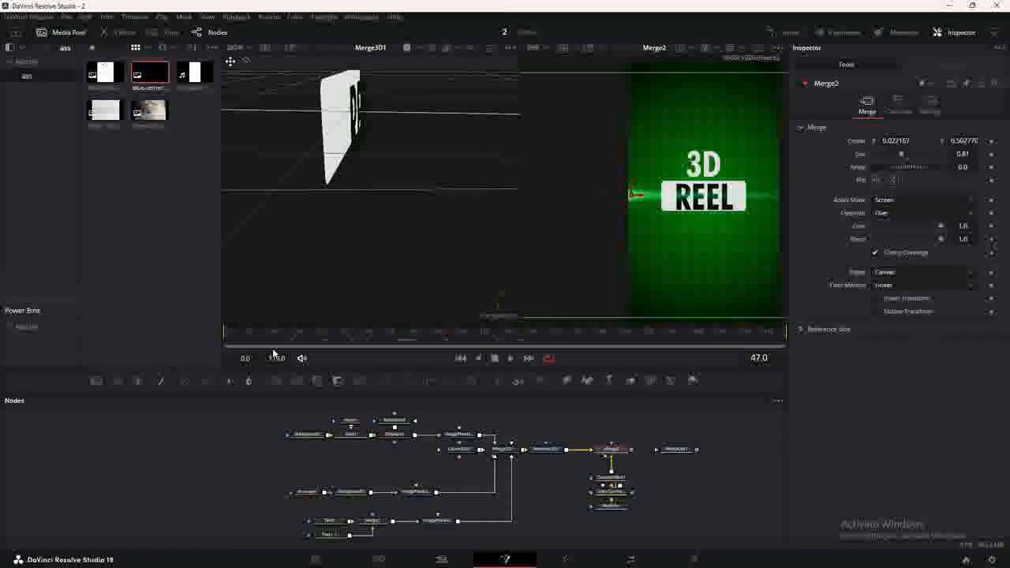
click(232, 337)
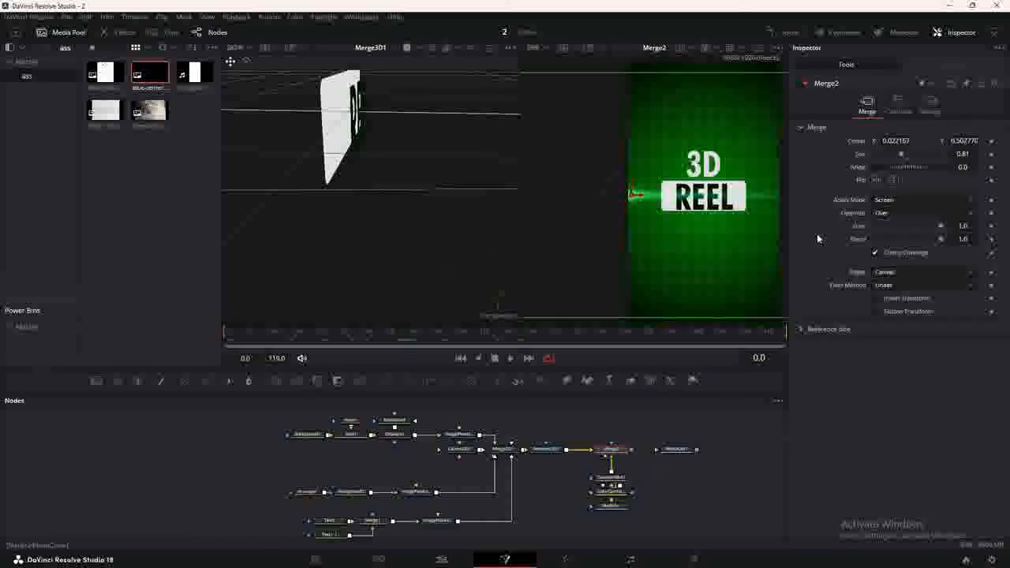
click(992, 240)
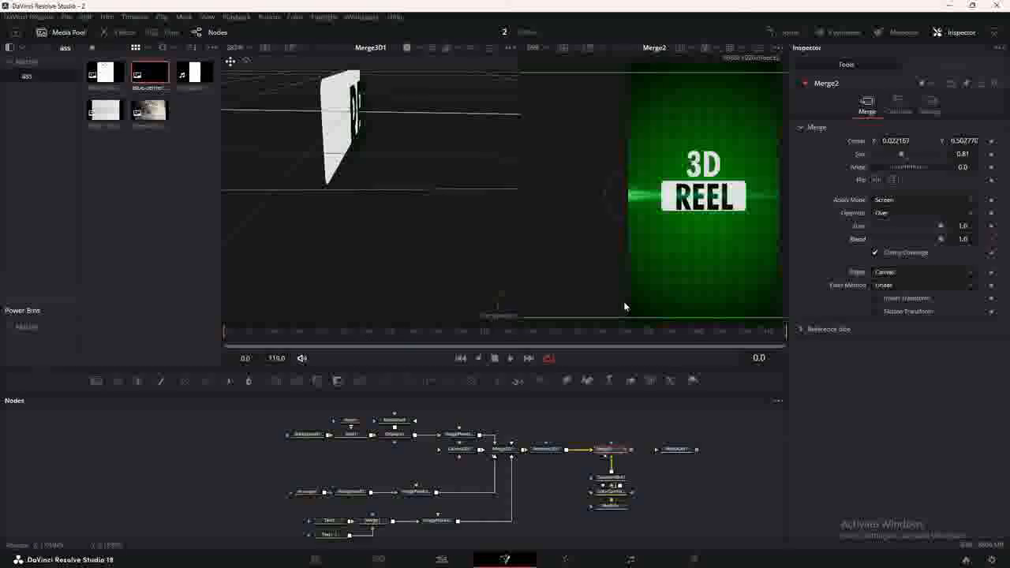
click(237, 338)
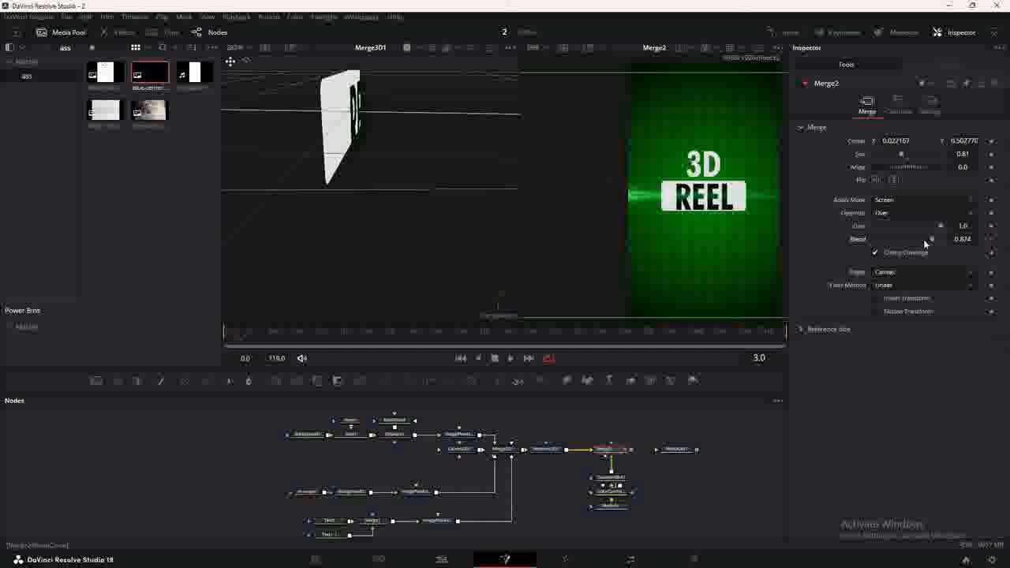
click(790, 32)
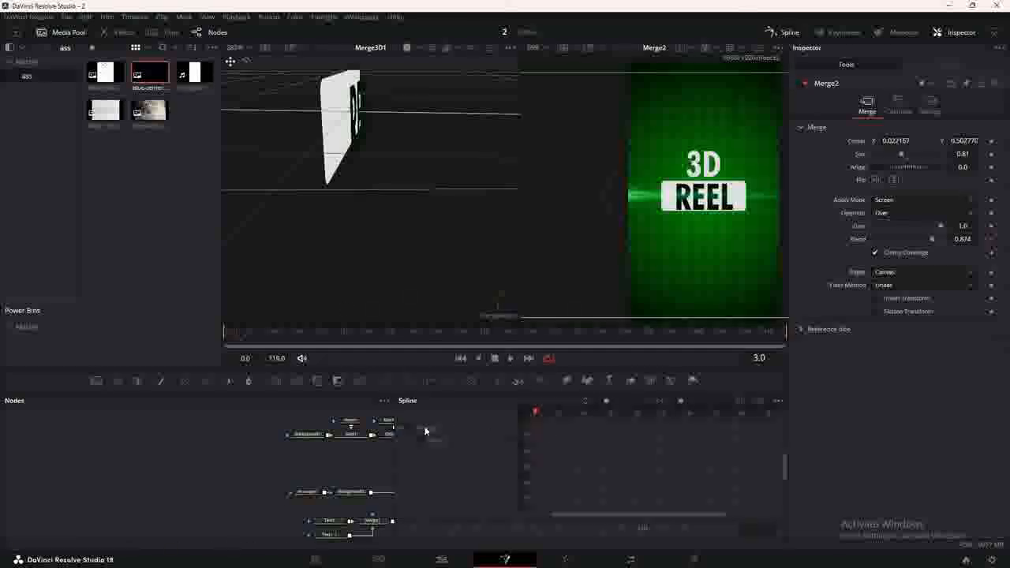
click(425, 430)
click(741, 401)
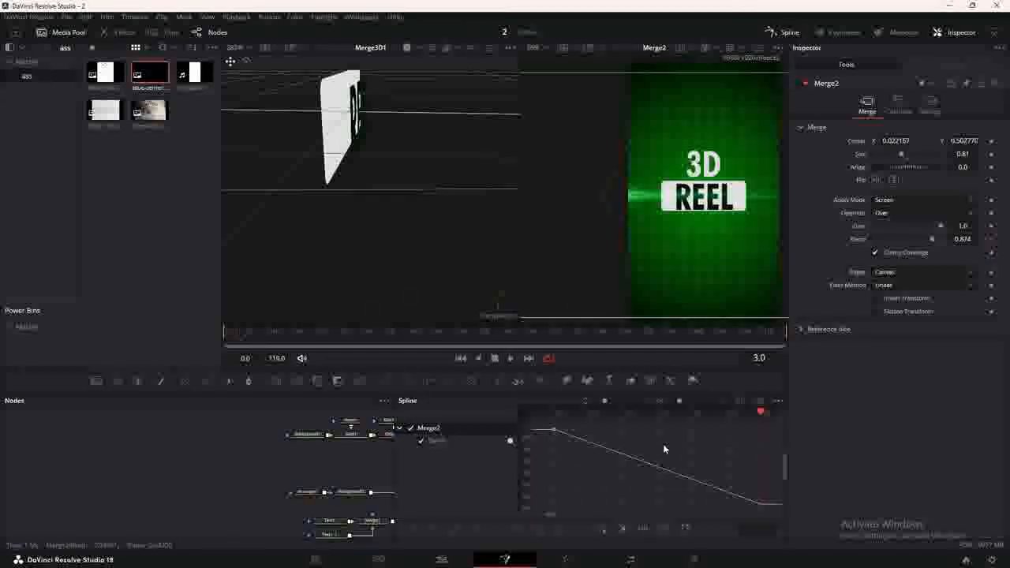
key(s)
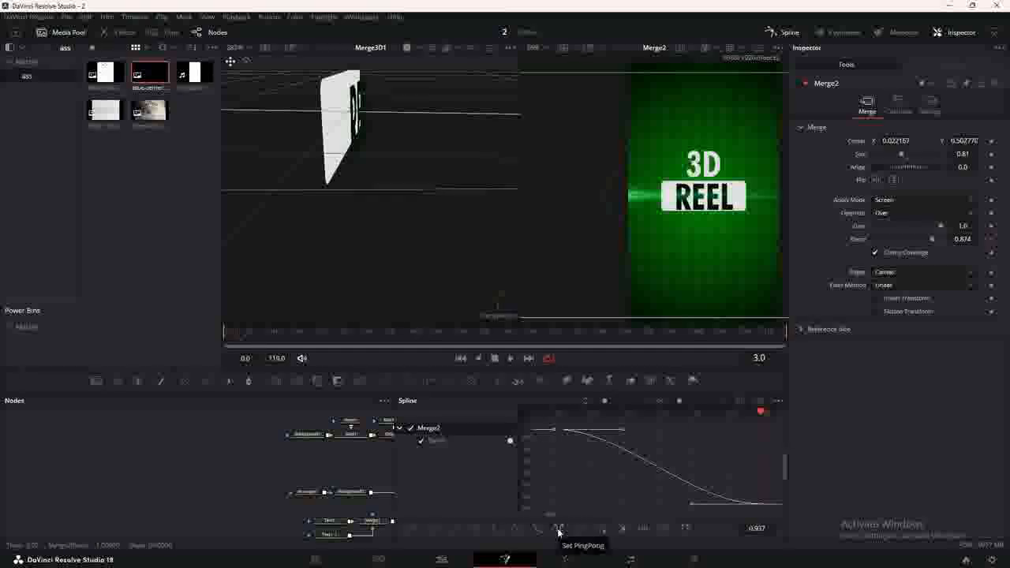
click(558, 529)
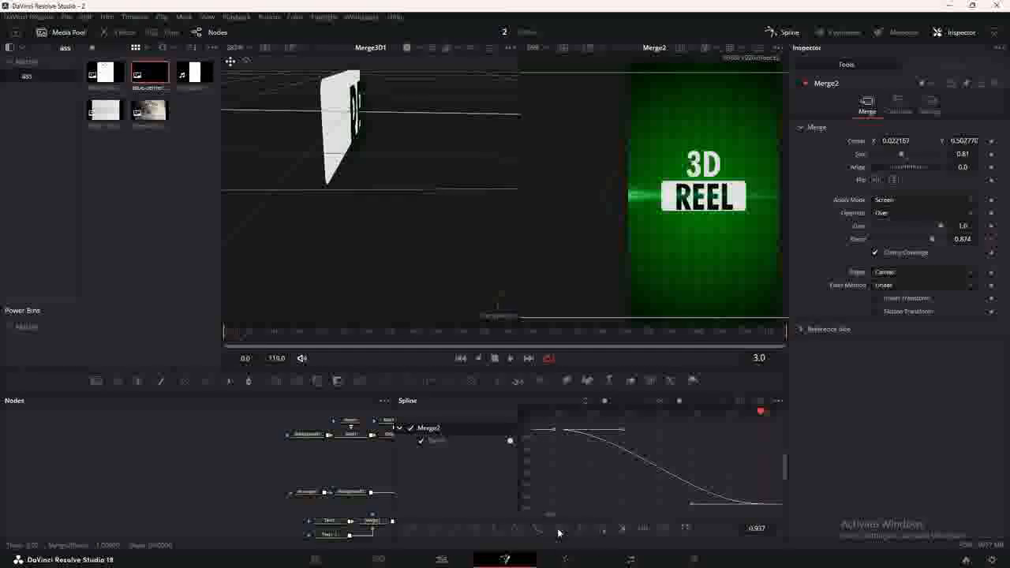
click(786, 34)
Preview playback, then move Camera3D1 left to make room and bring up the tool search.
key(space)
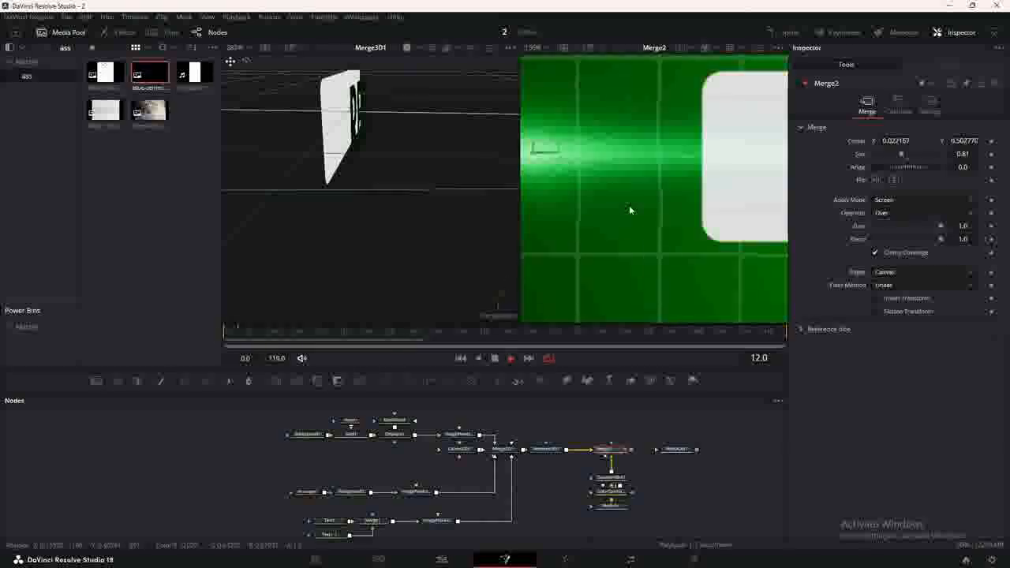
key(space)
scroll(627, 185, down, 2)
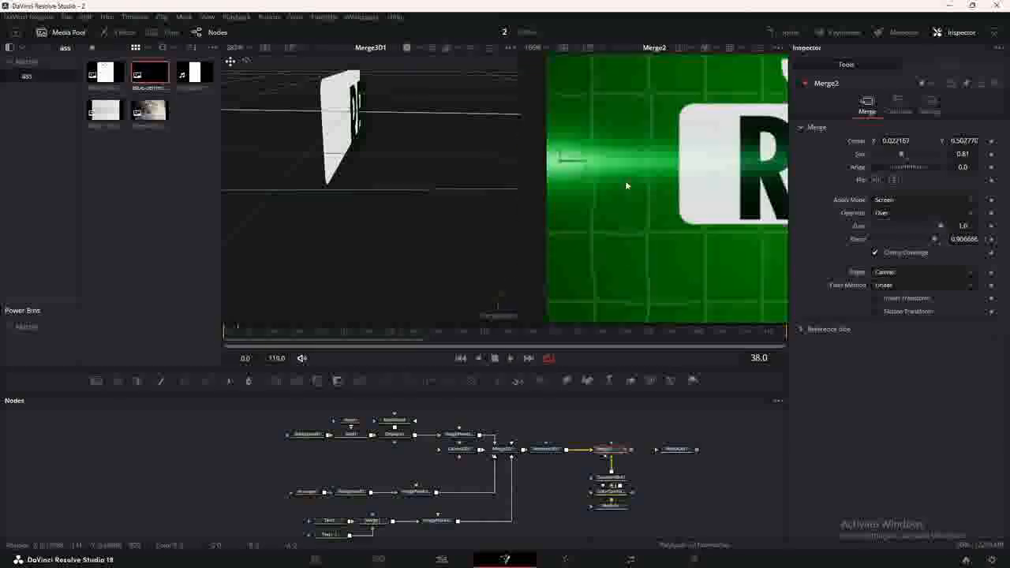
scroll(628, 186, down, 5)
mouse_move(627, 423)
mouse_down()
mouse_move(586, 424)
mouse_move(610, 430)
mouse_up()
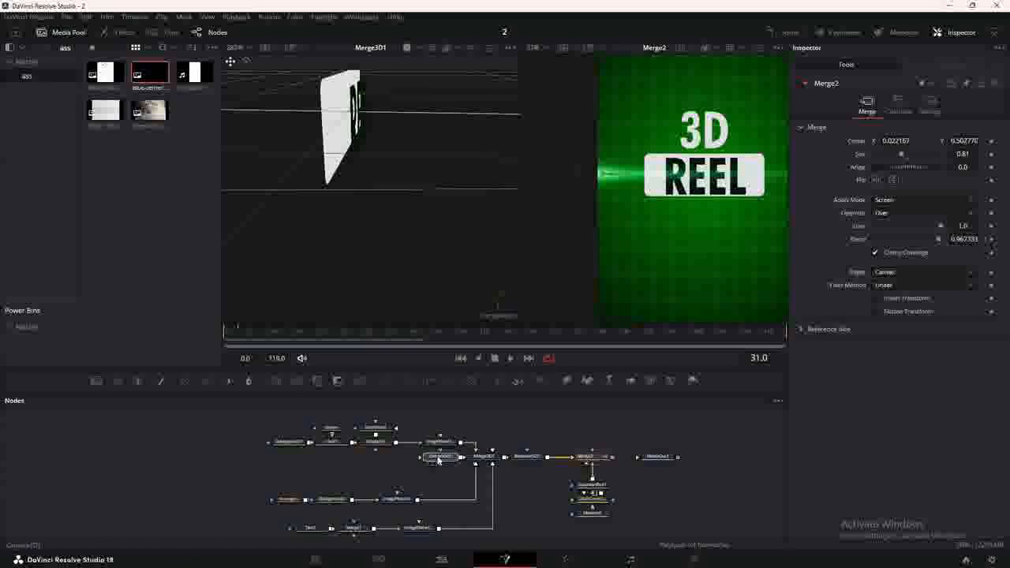
drag(439, 460, 346, 461)
key(shift+space)
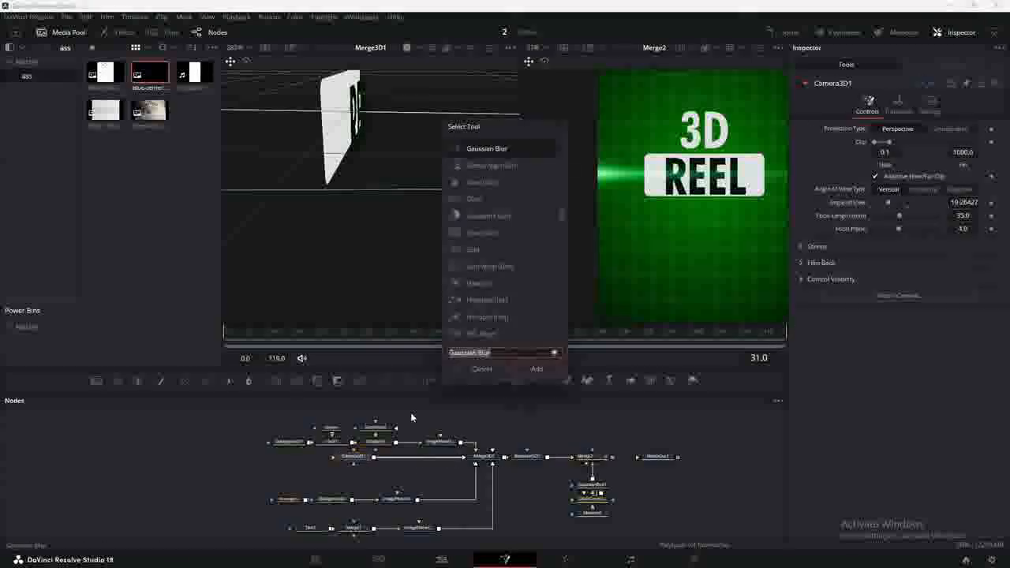
Add a Transform 3D after the camera and keyframe its Z translation, pushing REEL along Z.
text(TRAN)
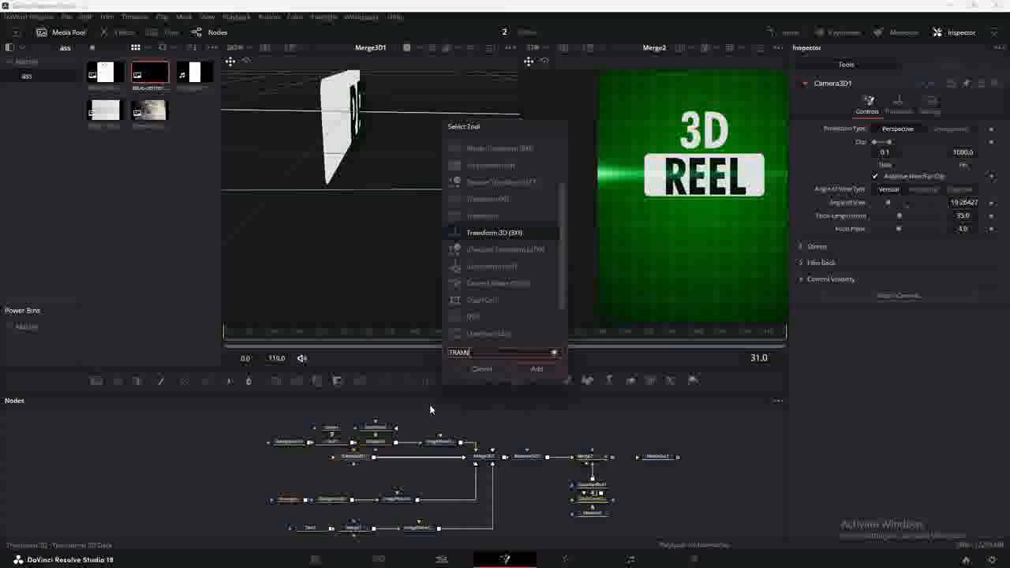
key(Return)
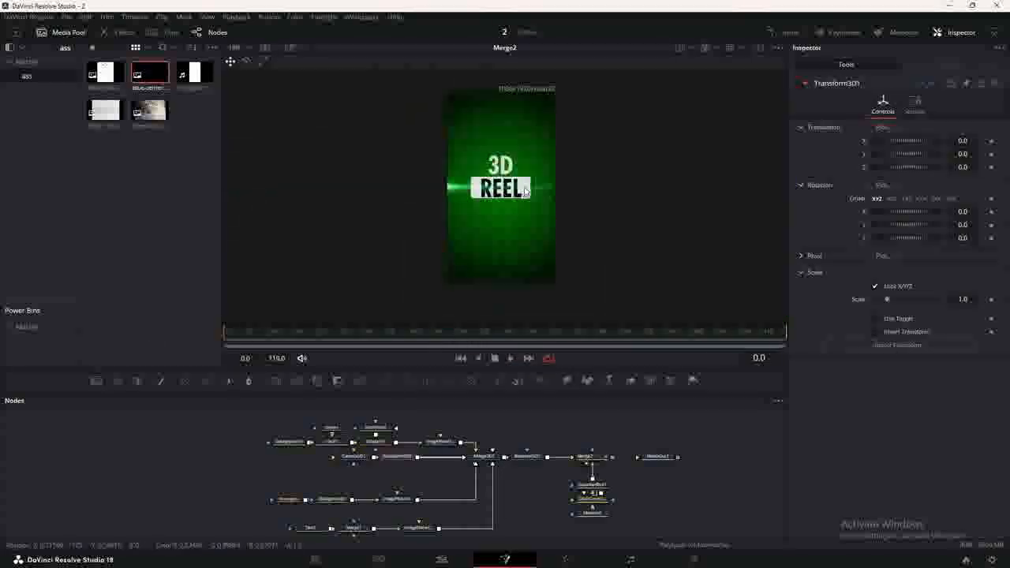
click(991, 167)
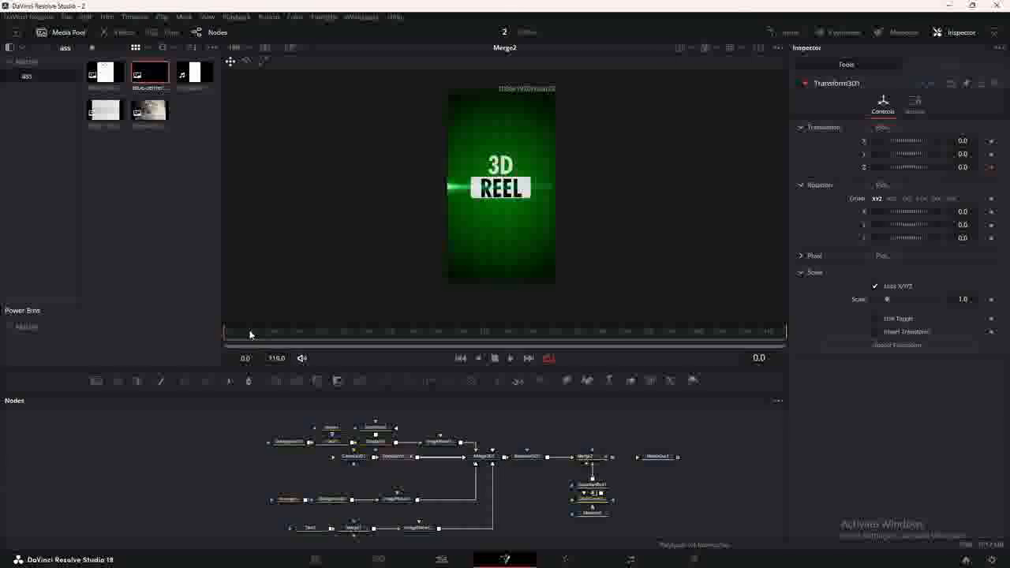
drag(963, 167, 933, 167)
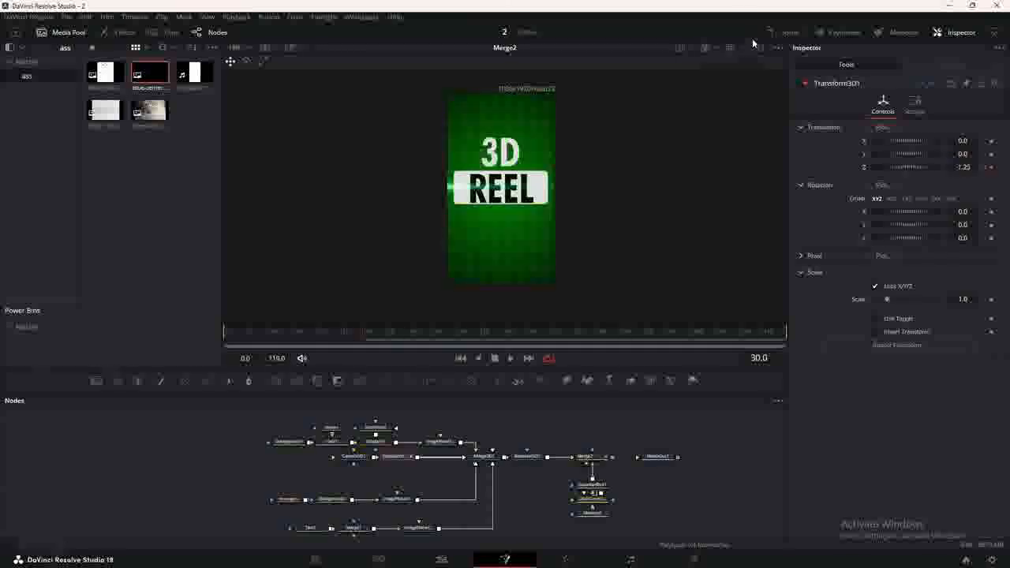
Ease the Z curve's Bezier handles in the Spline editor, then add a second Transform 3D.
click(782, 32)
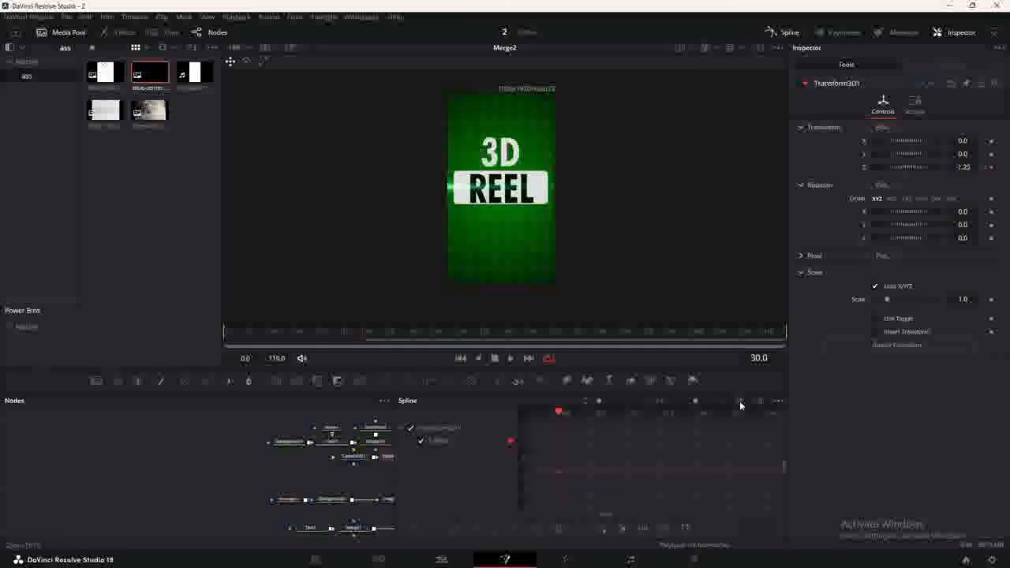
click(740, 401)
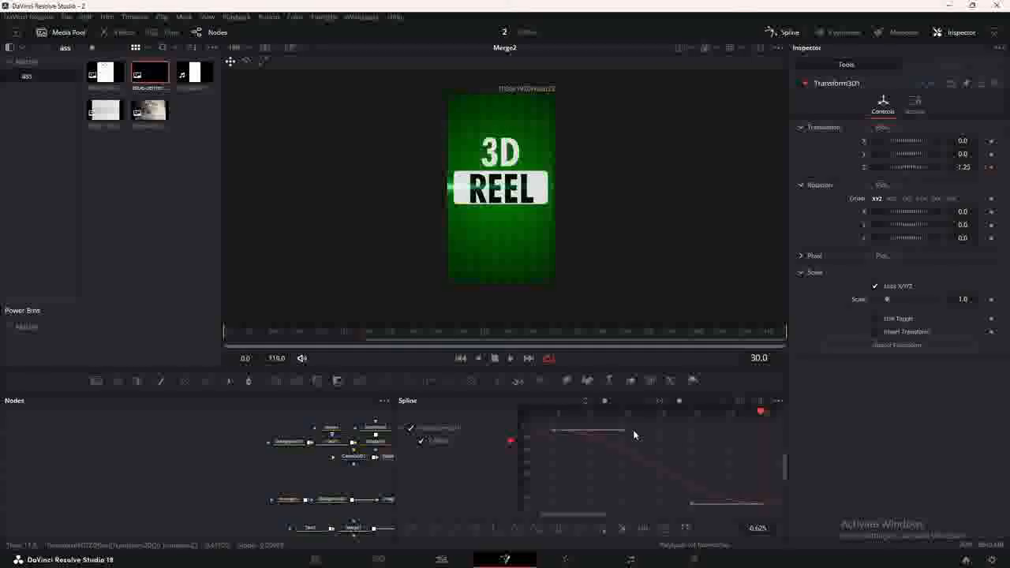
drag(621, 434, 575, 491)
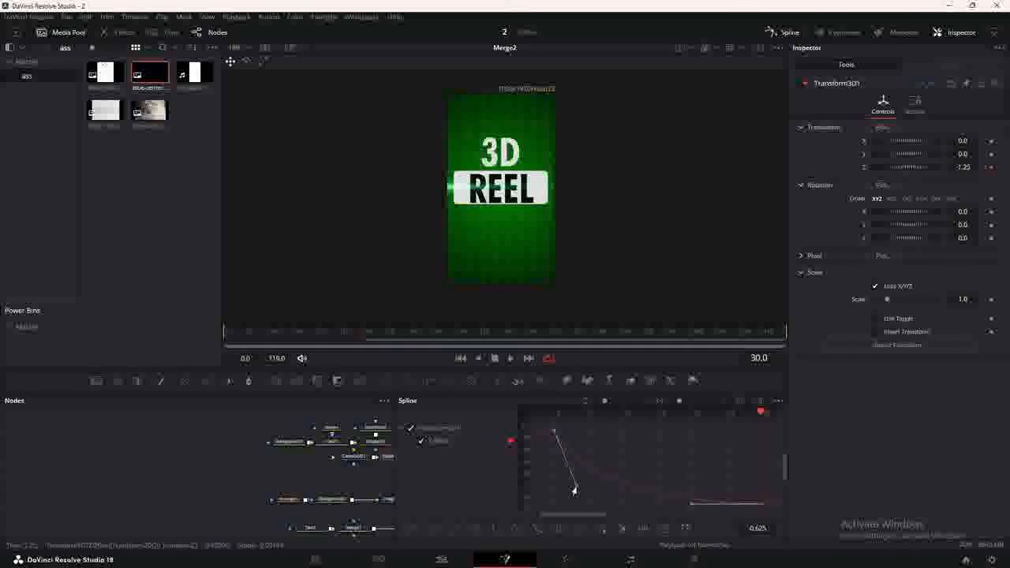
drag(690, 502, 573, 495)
click(782, 31)
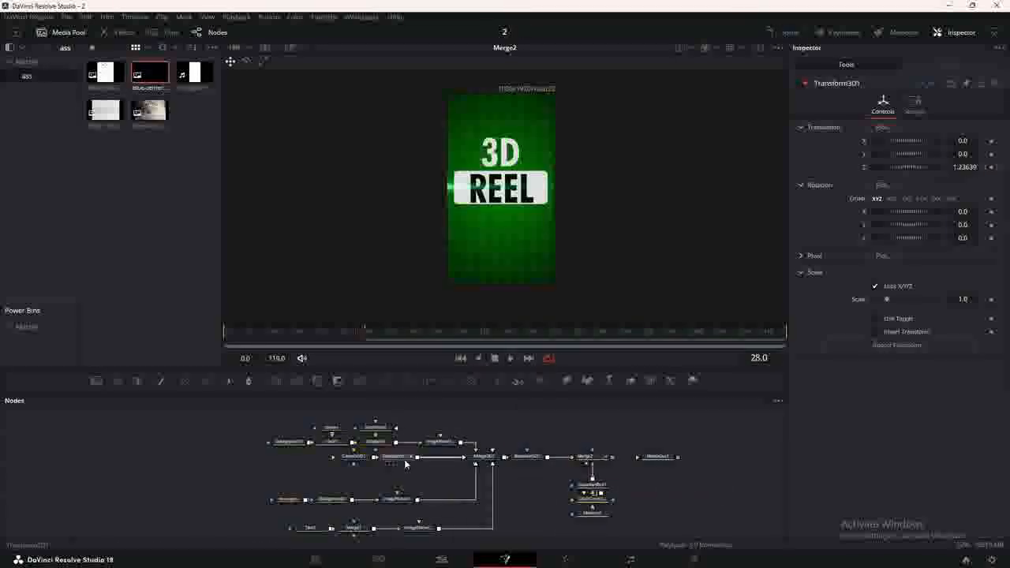
key(shift+space)
click(533, 369)
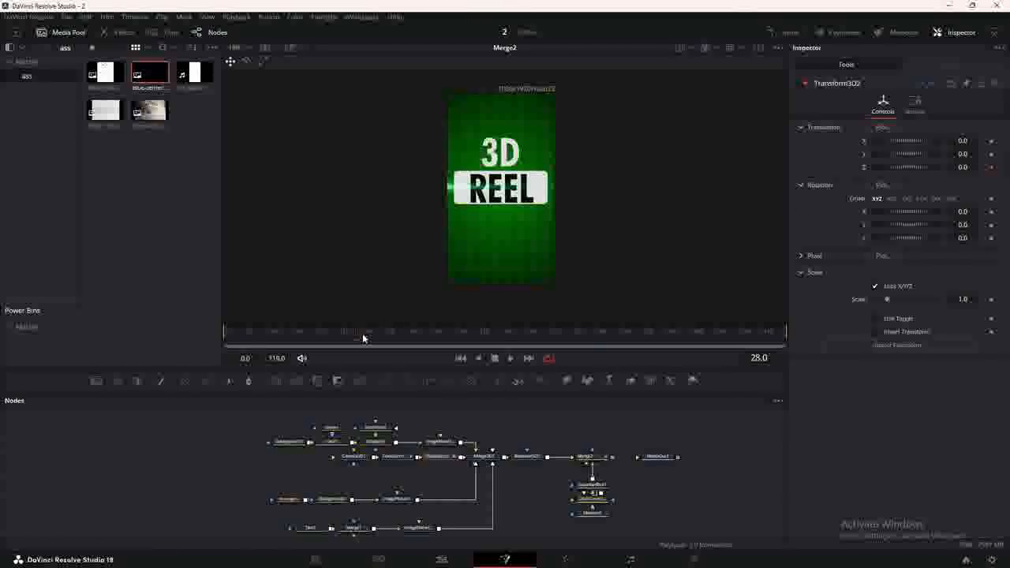
Keyframe Transform3D2's Z at 1.01 on frame 50, smoothing all keys with locked ease in/out.
drag(362, 335, 460, 335)
drag(931, 168, 936, 170)
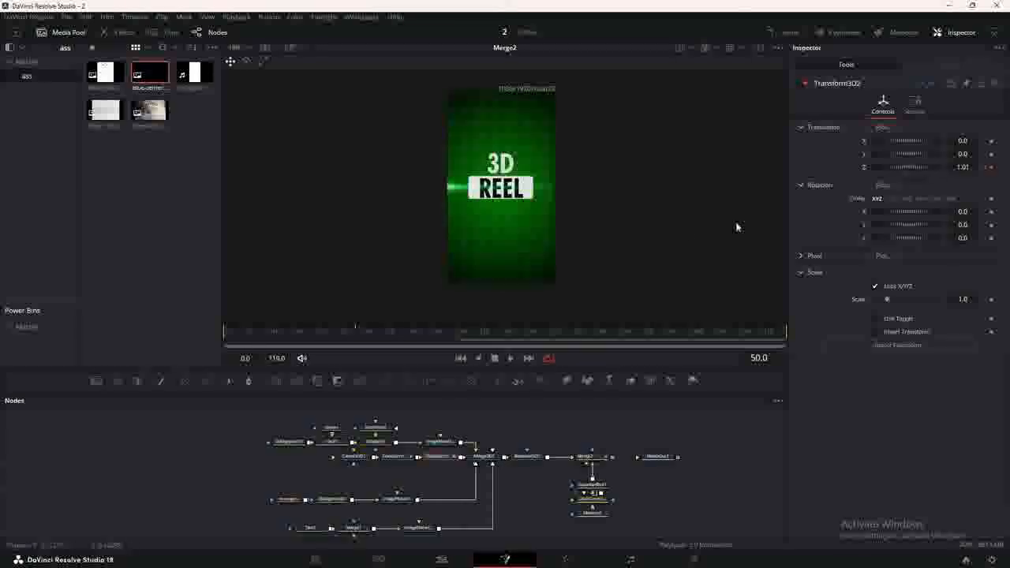
click(784, 32)
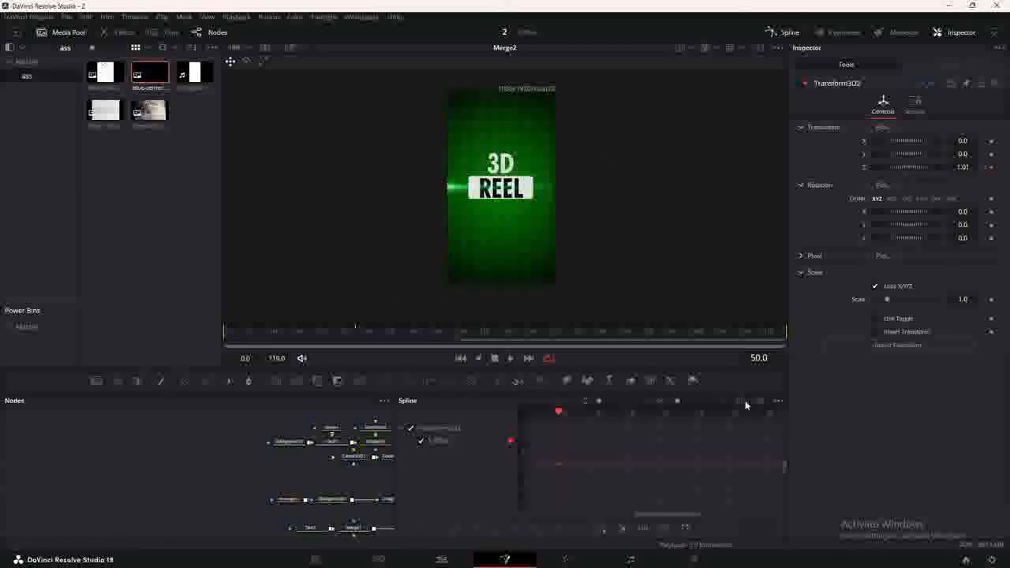
click(746, 404)
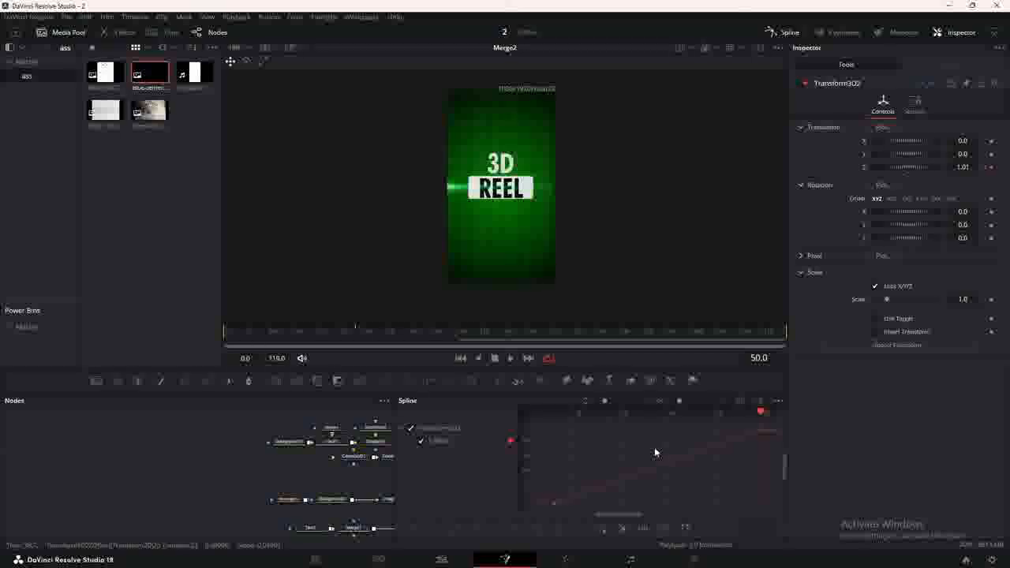
key(ctrl+a)
key(f)
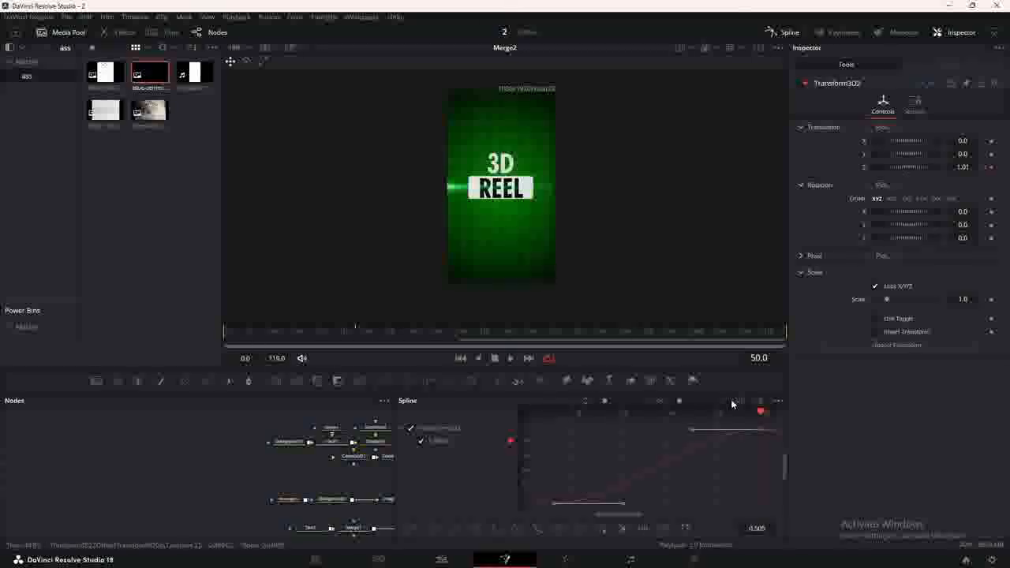
key(t)
click(700, 415)
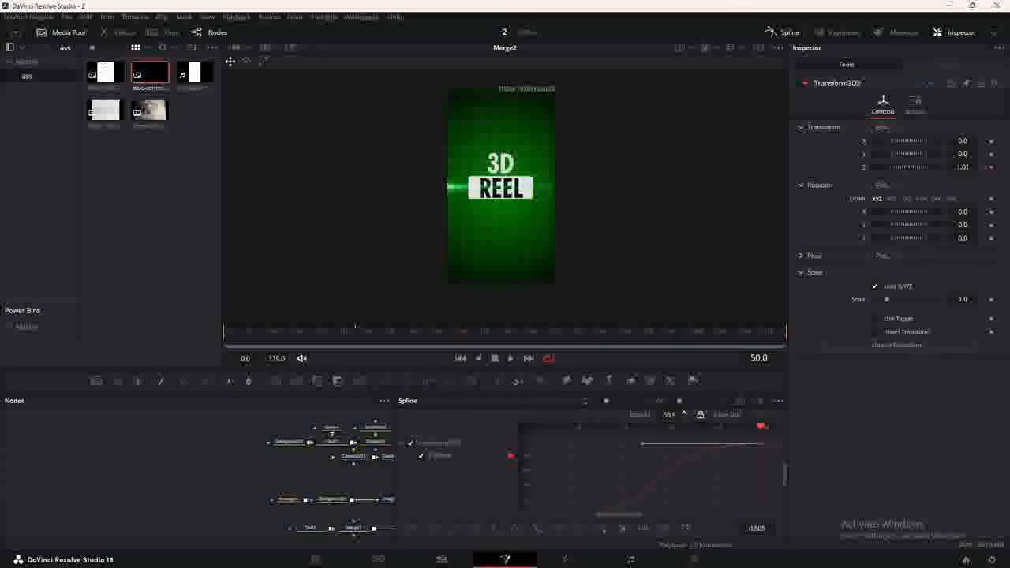
click(770, 40)
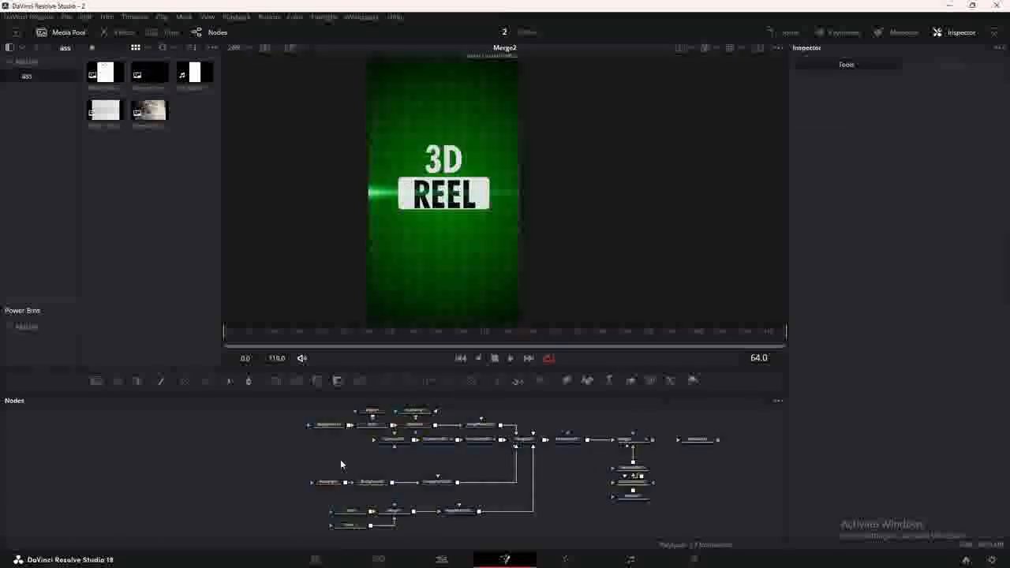
Add a Drop Shadow after the label's Background2 and adjust its blur.
drag(370, 484, 331, 490)
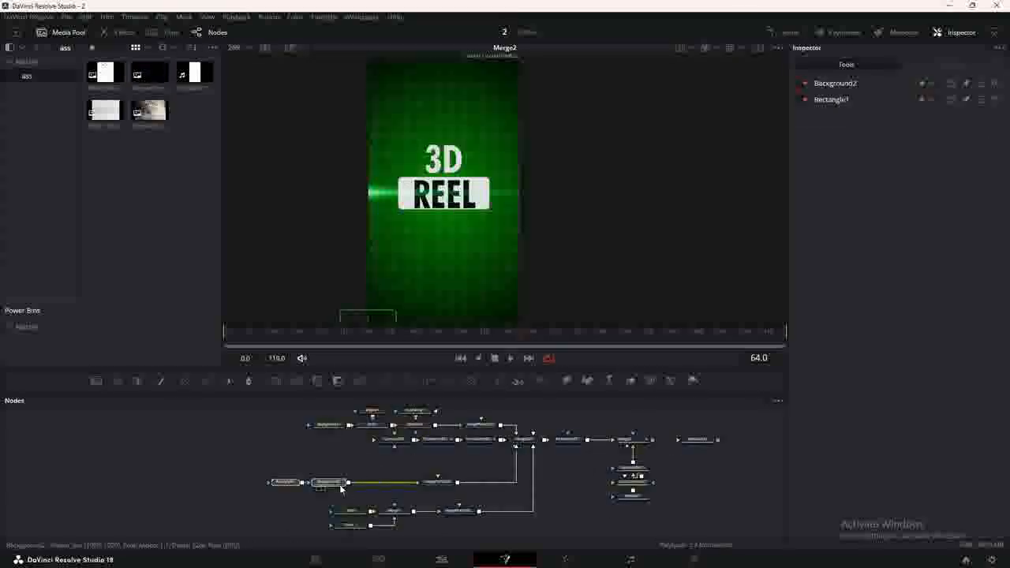
key(shift+space)
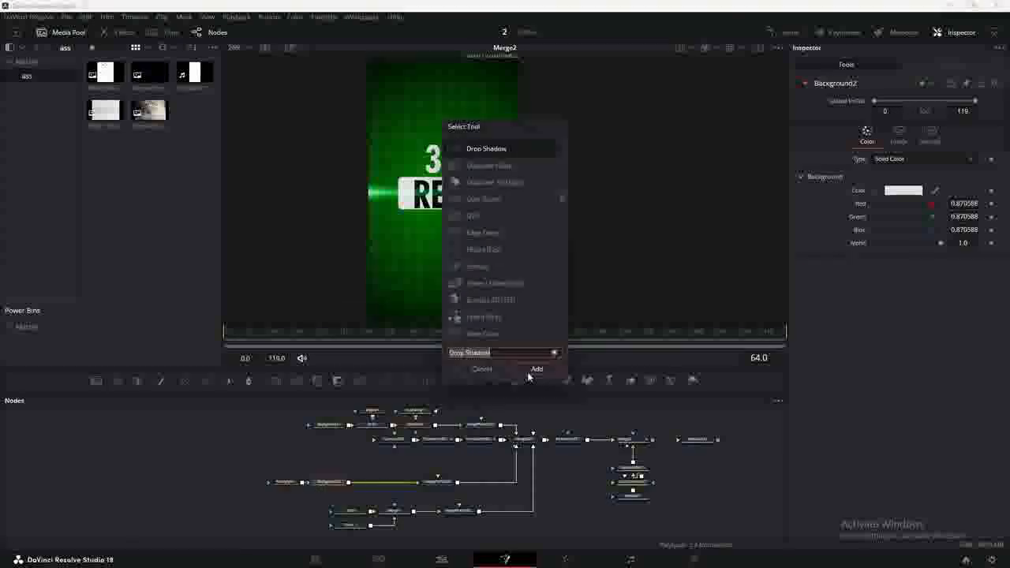
click(530, 372)
scroll(472, 205, up, 4)
drag(910, 169, 906, 144)
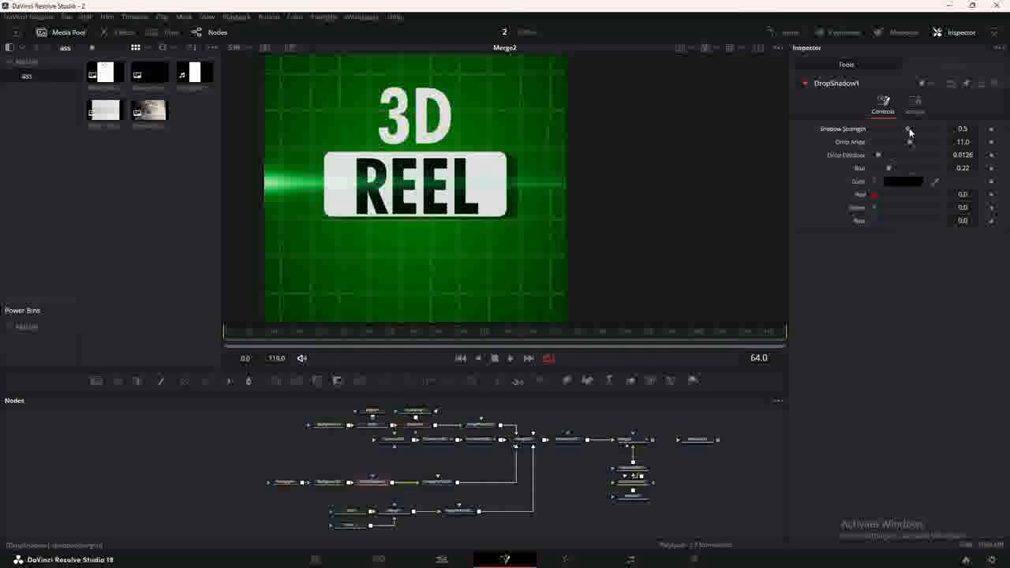
click(806, 84)
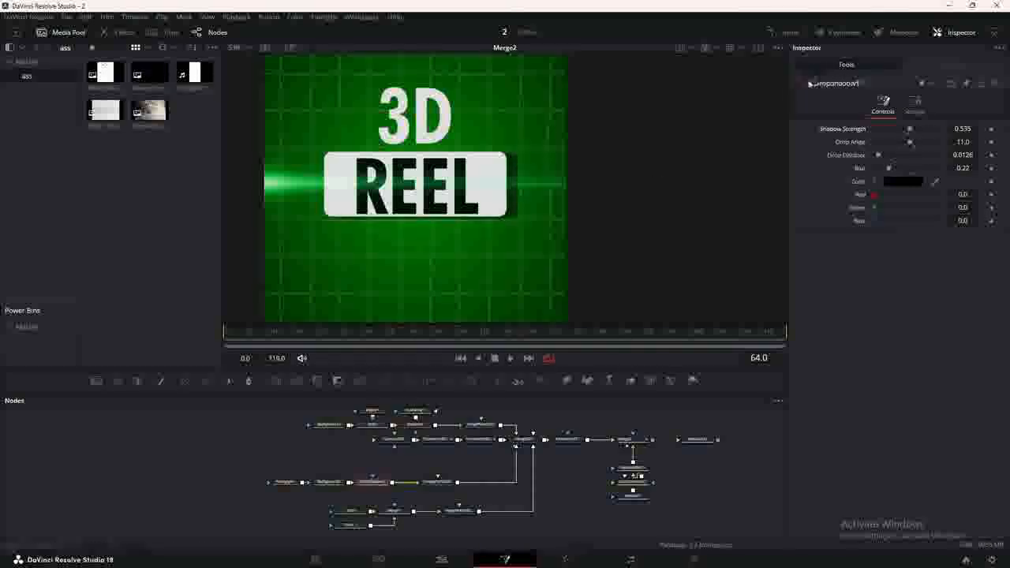
click(806, 84)
Paste a copy of the drop shadow after Merge1 with strength lowered to 0.173, then go to the Edit page.
drag(318, 501, 406, 534)
drag(393, 513, 350, 513)
click(372, 482)
click(355, 513)
key(ctrl+v)
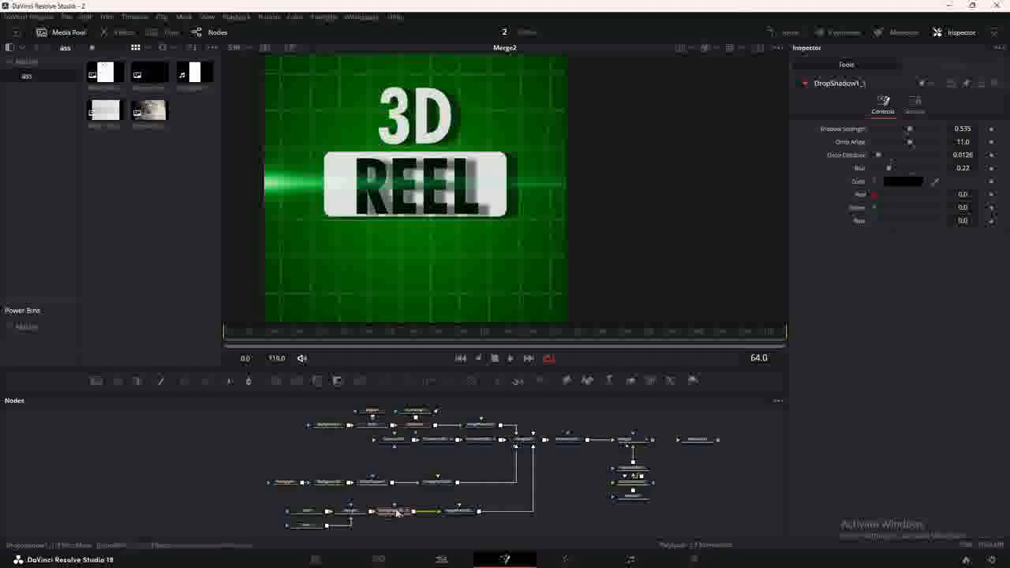
drag(909, 130, 877, 156)
scroll(450, 168, up, 3)
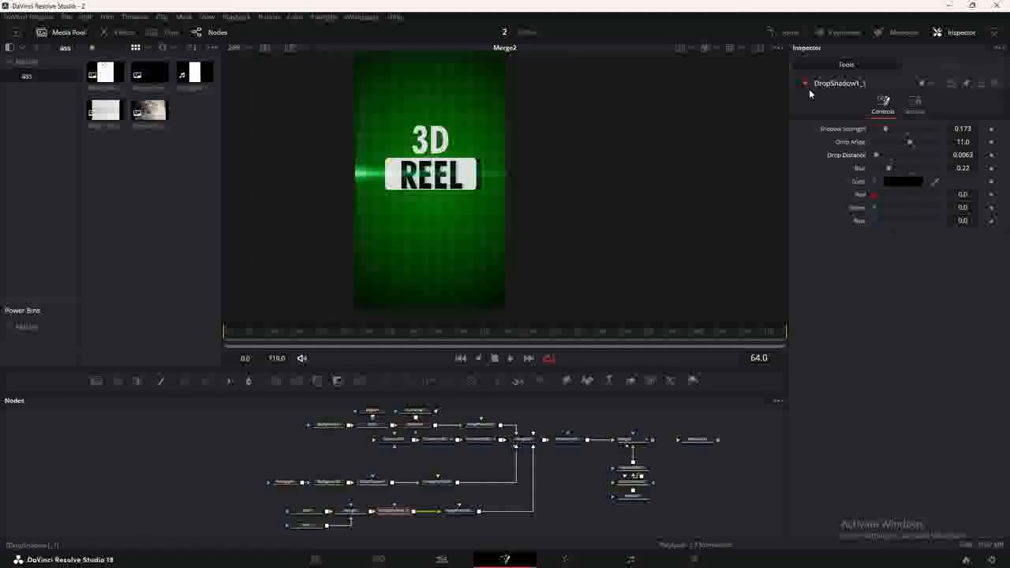
click(805, 84)
click(804, 84)
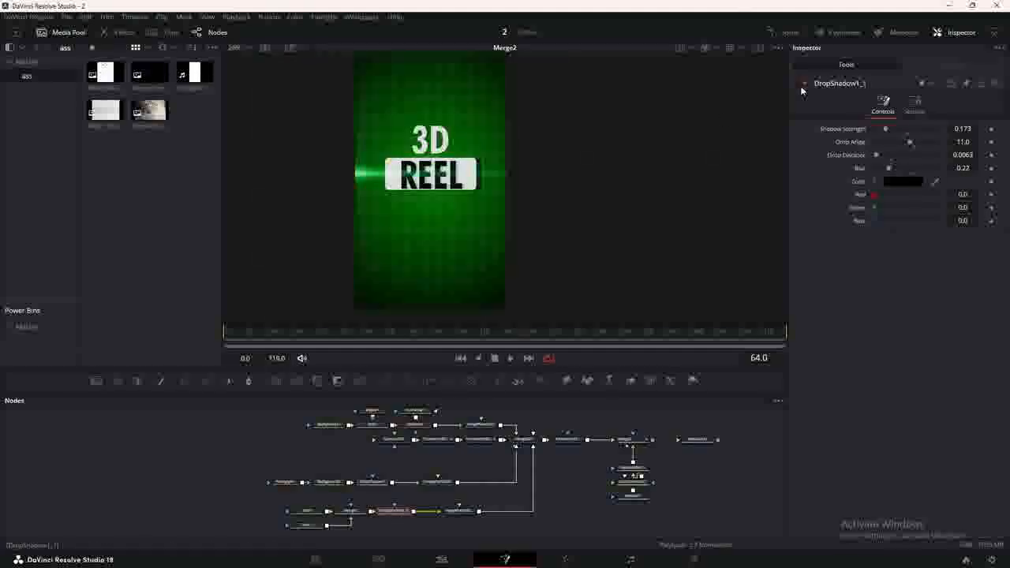
click(445, 560)
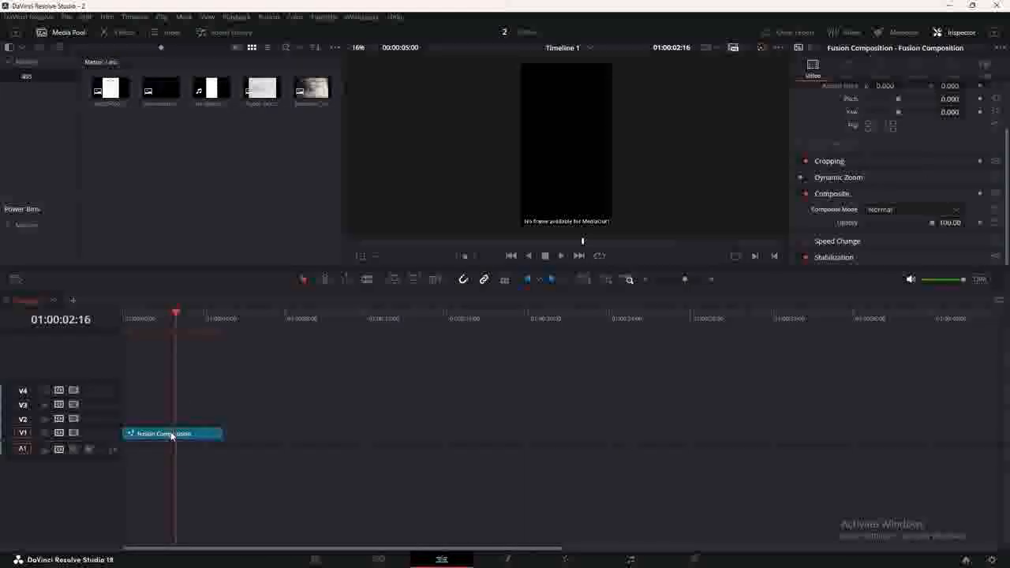
Alt-drag a copy of the Fusion Composition clip from V1 onto V2, then return to Fusion.
click(504, 560)
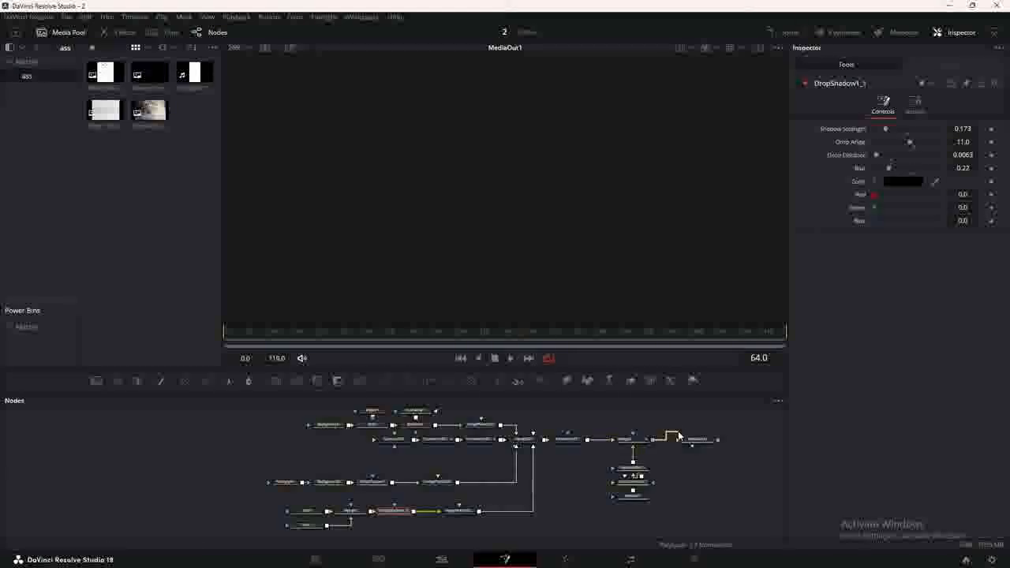
click(441, 560)
drag(170, 434, 169, 422)
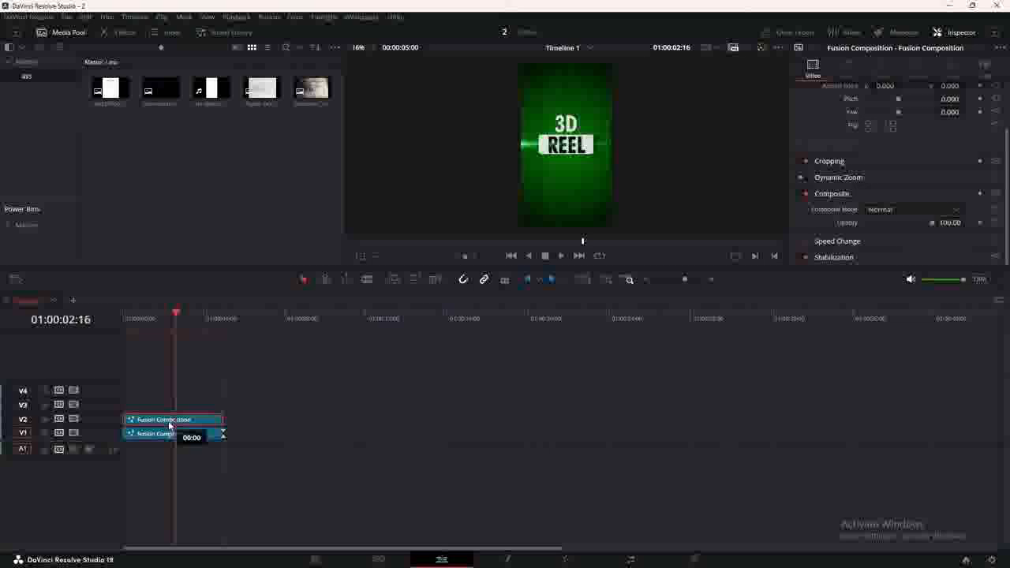
click(505, 559)
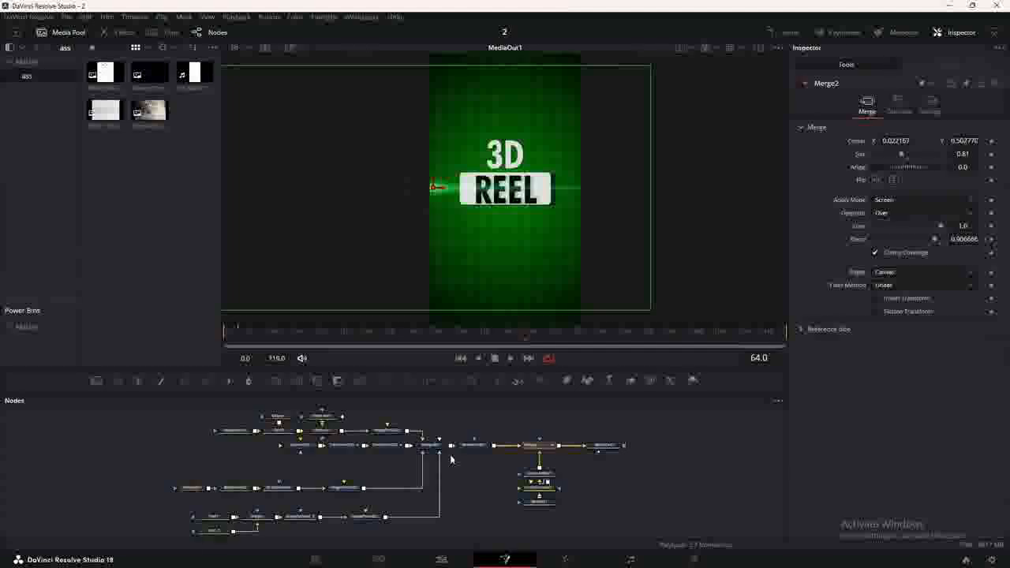
Delete the background, grid and displace nodes and bring the calendar image into the node graph.
scroll(451, 460, down, 2)
scroll(428, 431, up, 4)
drag(426, 429, 546, 446)
drag(274, 423, 419, 467)
key(Delete)
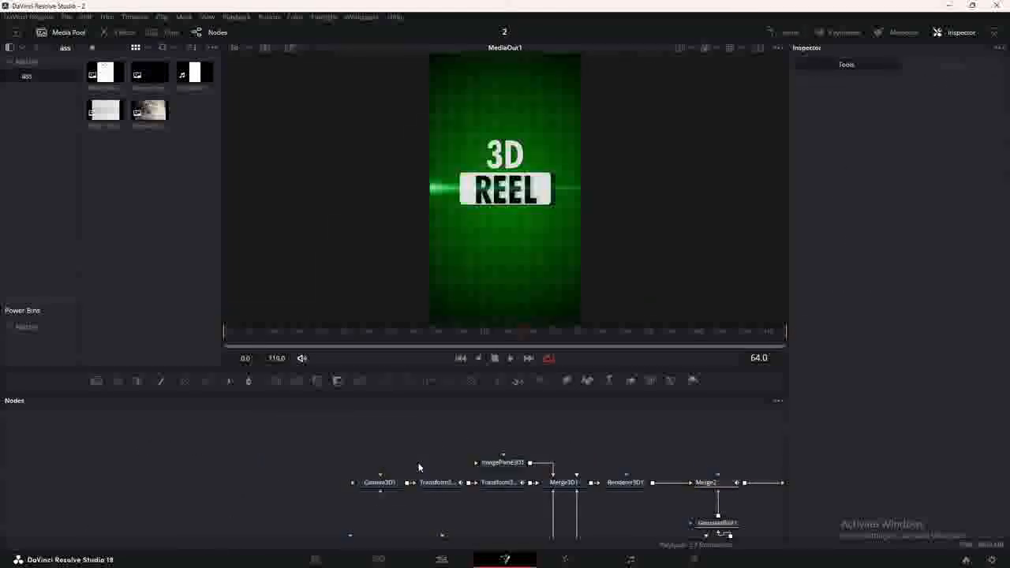
drag(102, 72, 478, 462)
Scale the image plane to 1.379 and drag the paper texture image into the composite.
scroll(545, 226, down, 2)
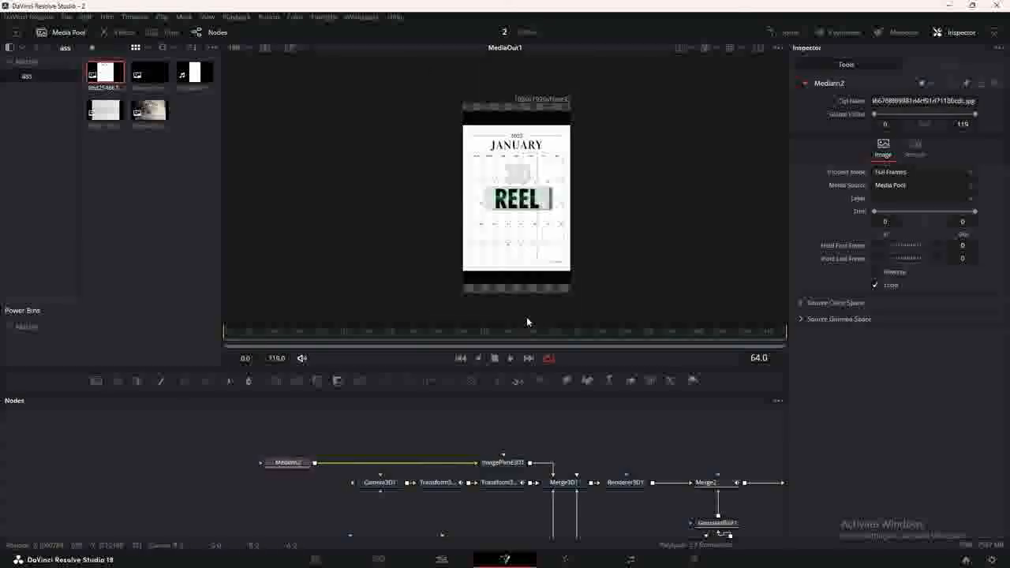
click(509, 464)
click(914, 106)
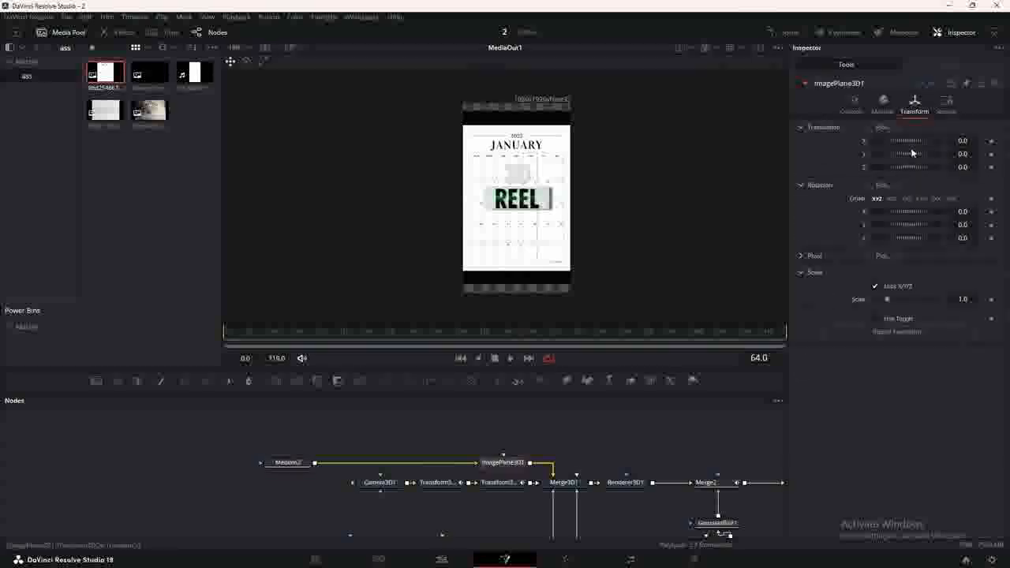
drag(893, 302, 896, 300)
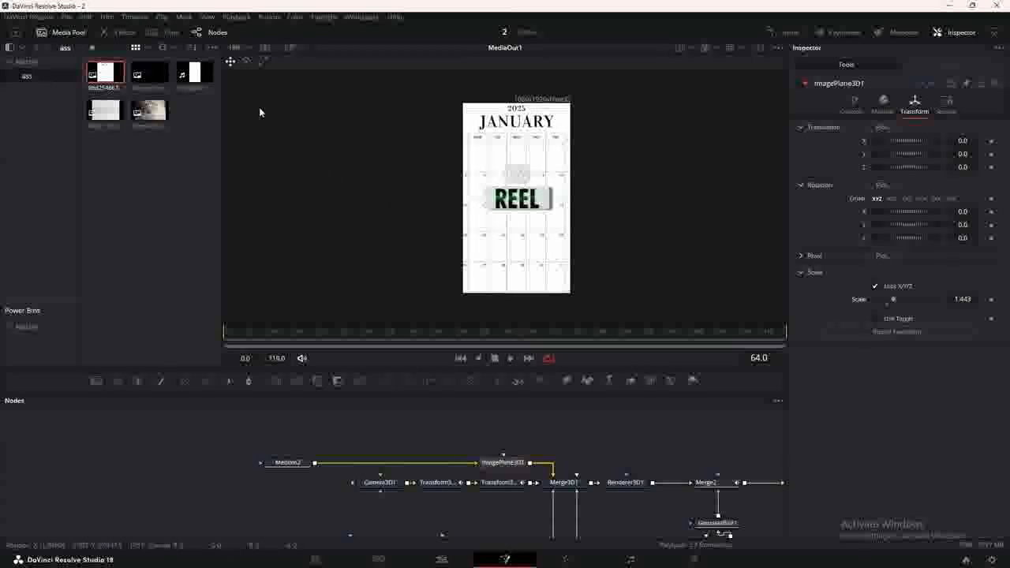
drag(119, 120, 315, 464)
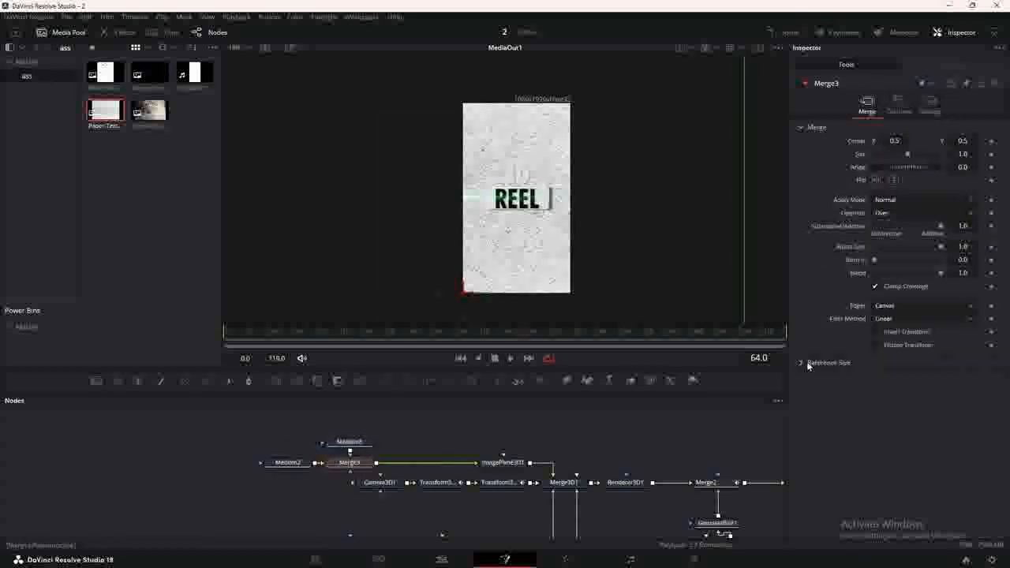
Blend the paper texture through Merge3 in Hard Light at 0.244.
click(905, 199)
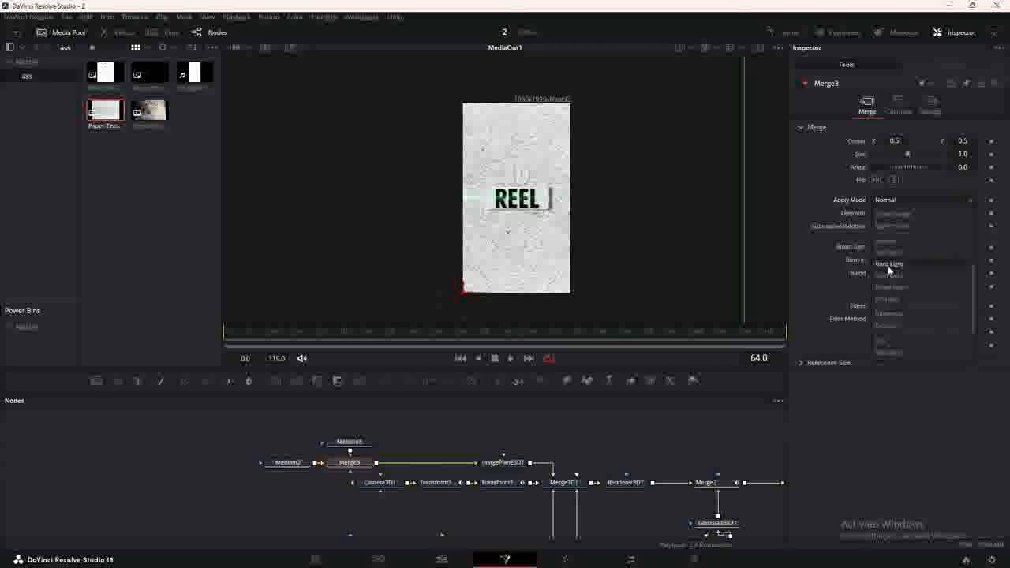
click(896, 268)
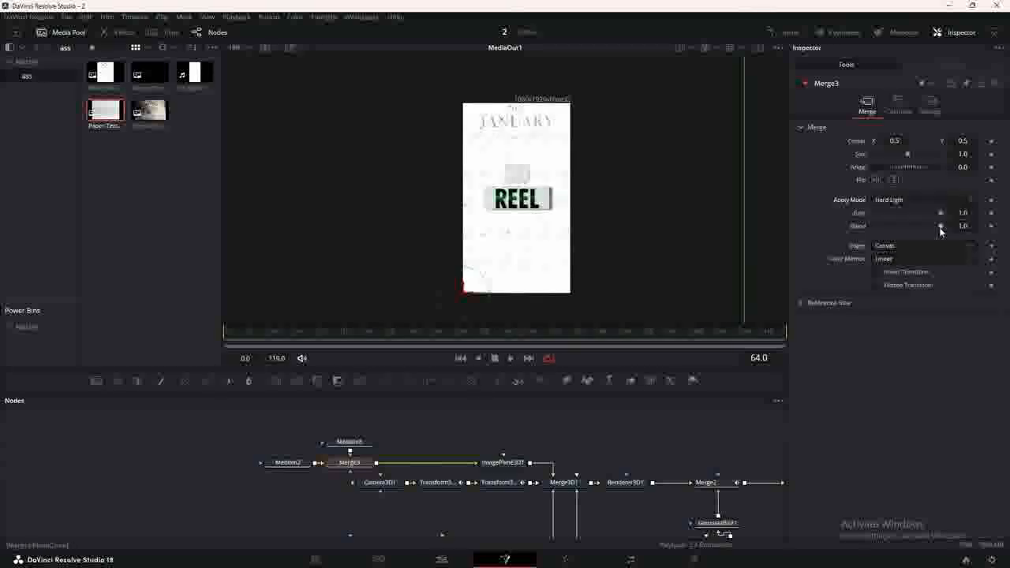
drag(941, 227, 889, 226)
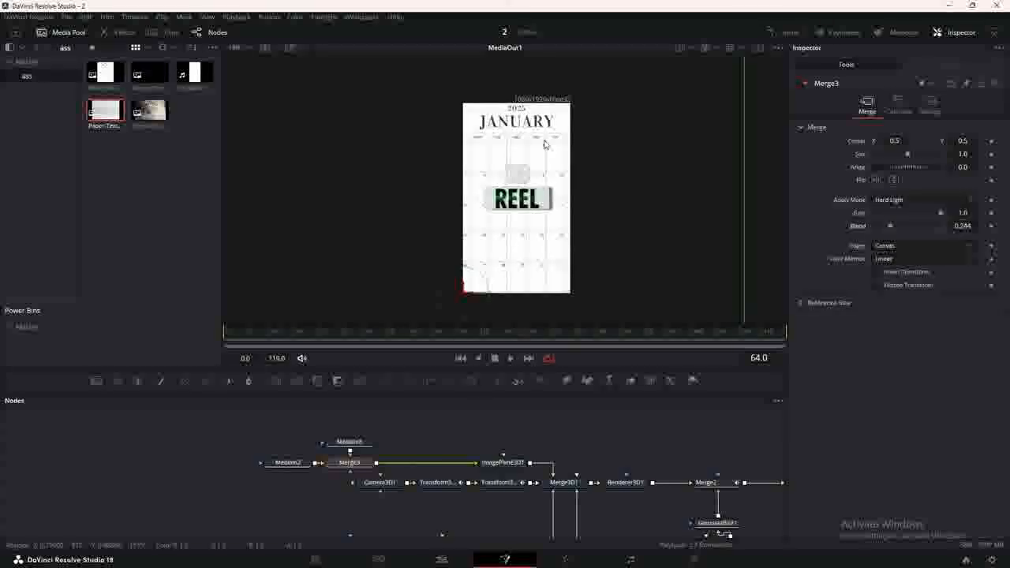
scroll(544, 145, up, 5)
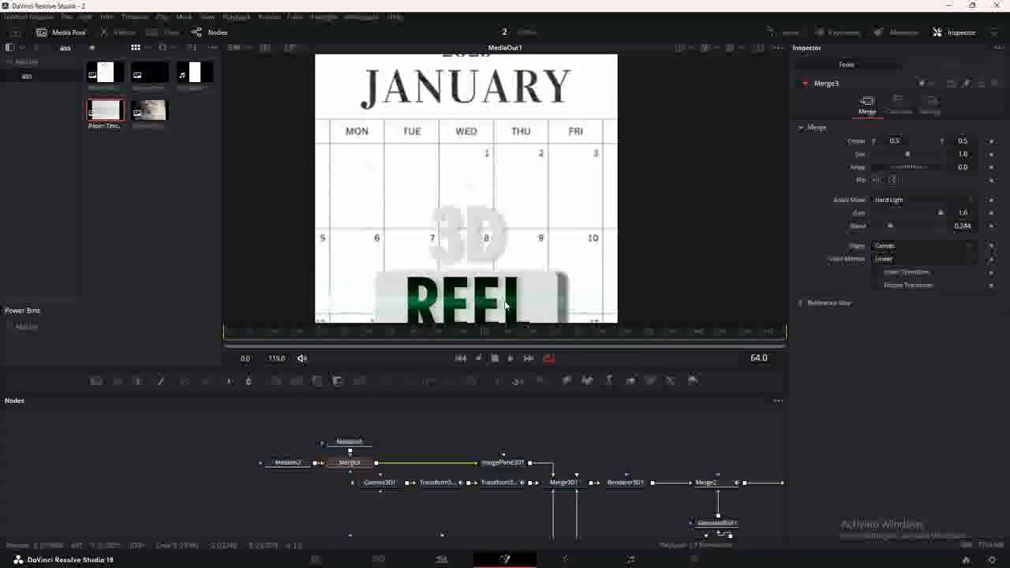
Add a second texture via Merge4 in Hard Light at blend 0.197.
drag(150, 110, 376, 464)
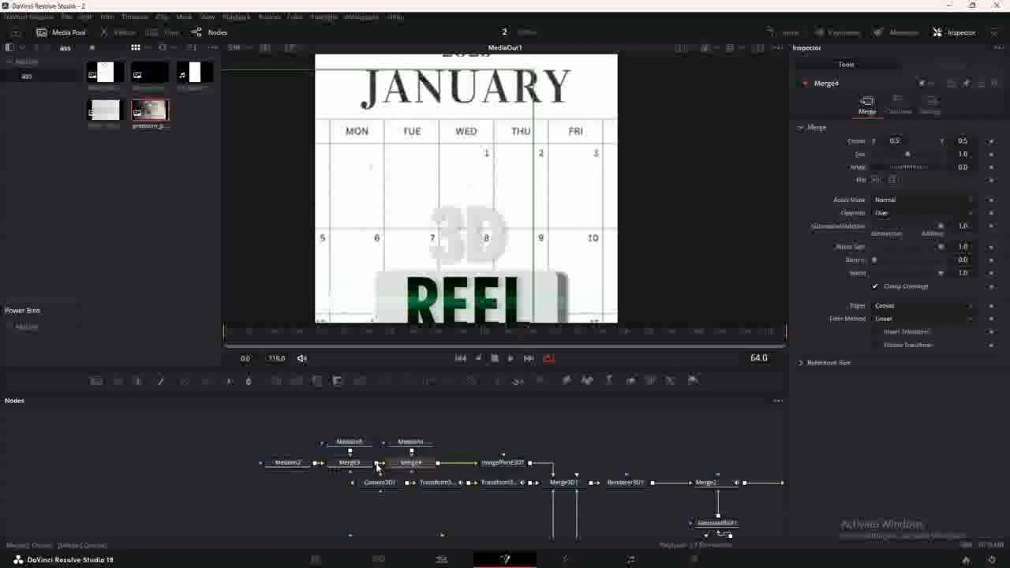
click(893, 204)
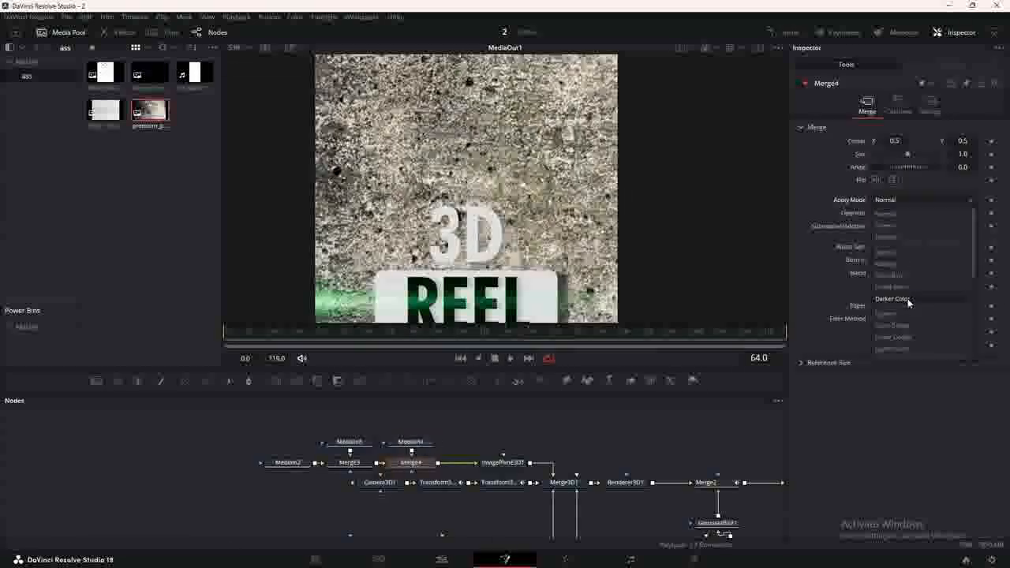
click(908, 311)
drag(941, 225, 887, 226)
key(2)
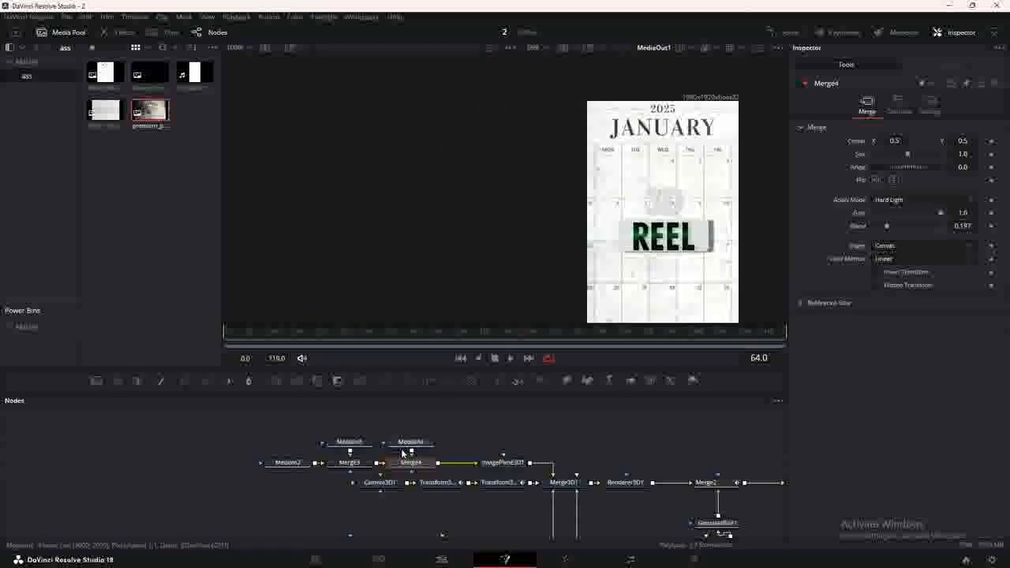
click(291, 466)
Show the calendar source MediaIn2 beside the textured result and pan both viewers.
key(1)
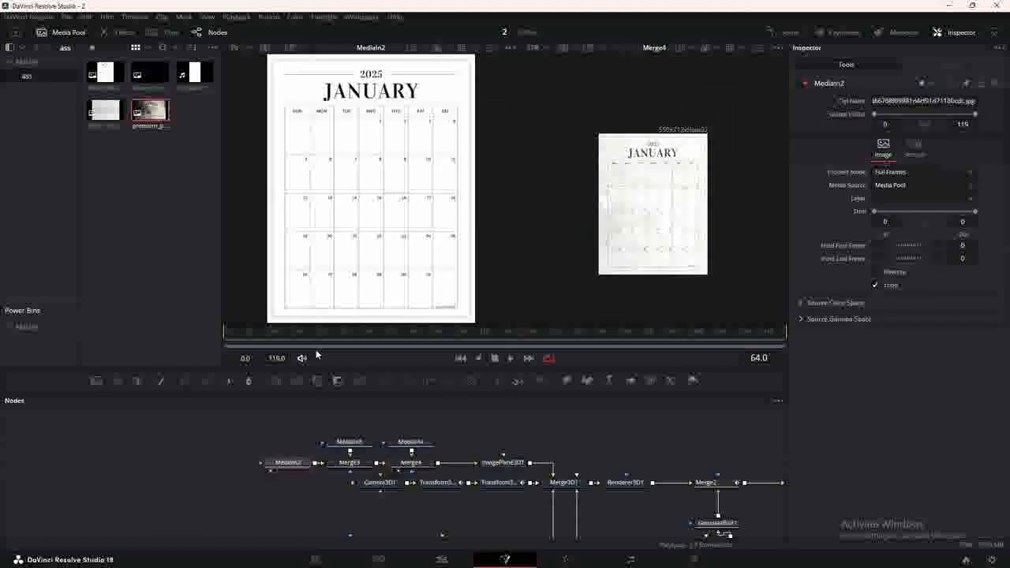
scroll(387, 174, down, 2)
scroll(401, 175, up, 1)
drag(403, 175, 406, 188)
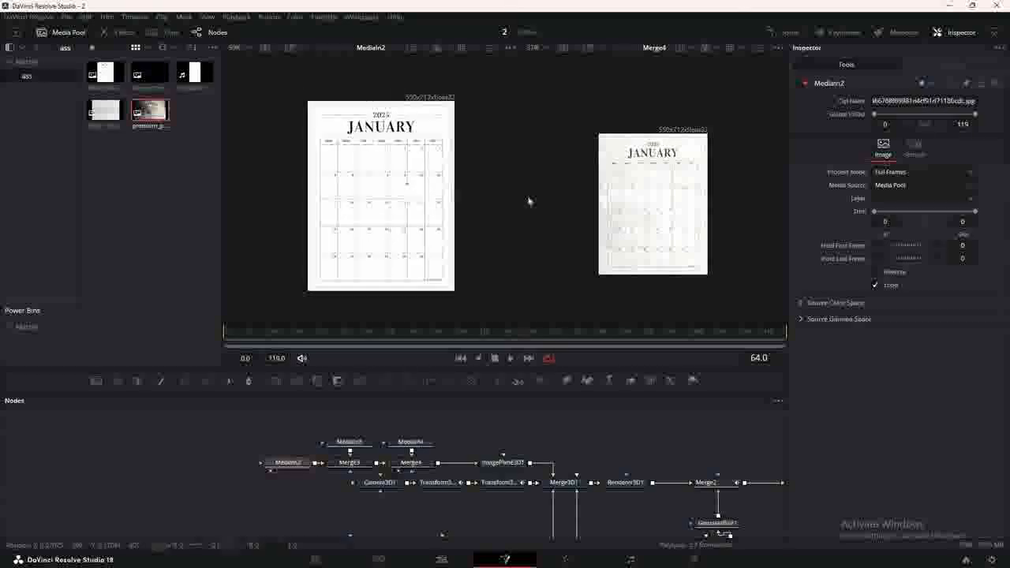
mouse_move(688, 226)
mouse_down()
mouse_move(683, 196)
mouse_move(683, 211)
mouse_up()
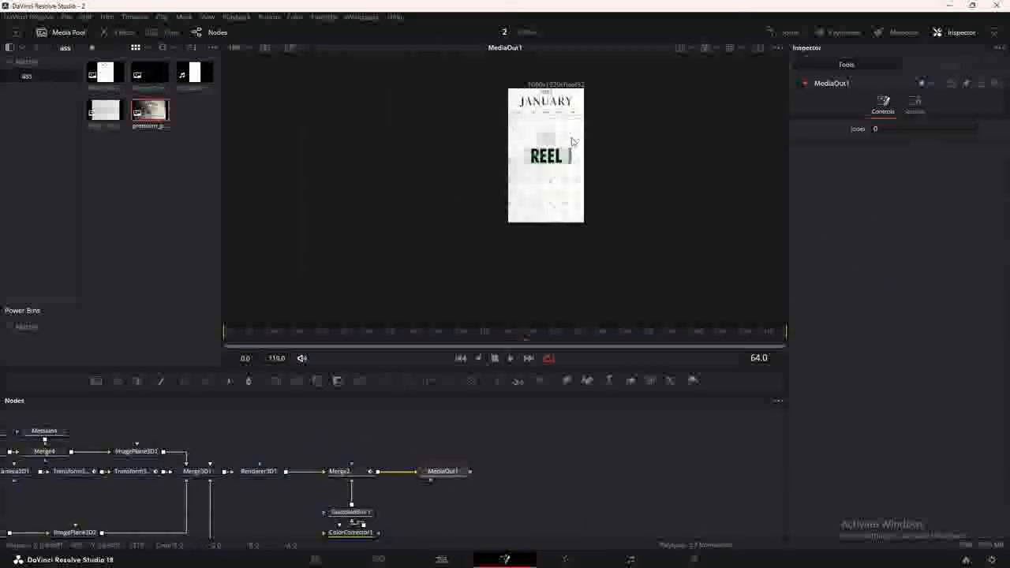
Pan the Node editor to the label nodes and open Background2's colour picker.
scroll(574, 143, up, 2)
drag(574, 142, 580, 166)
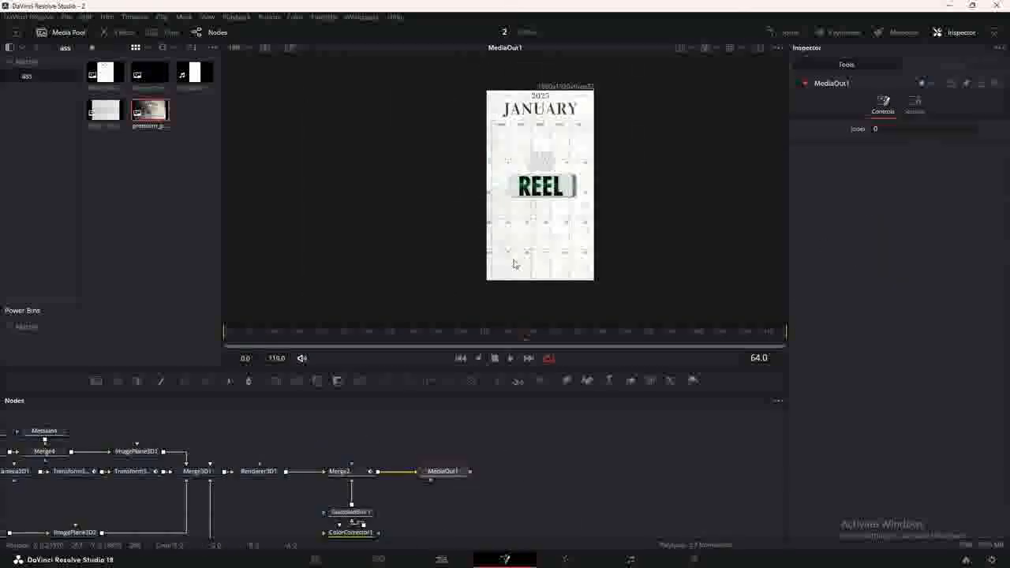
drag(354, 431, 739, 335)
click(306, 434)
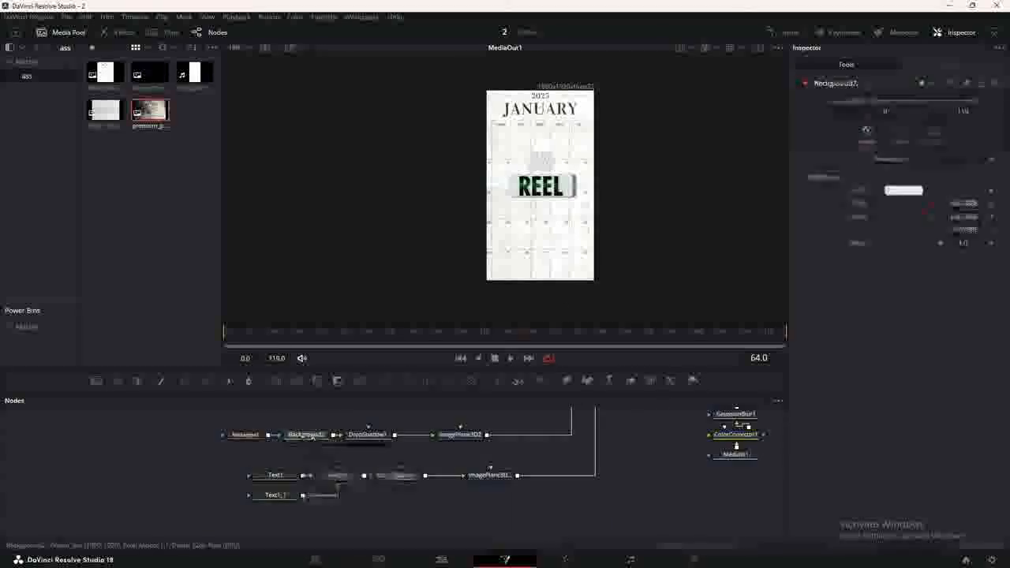
click(903, 190)
Set the label background (Background2) colour to dark green #001a00.
click(410, 210)
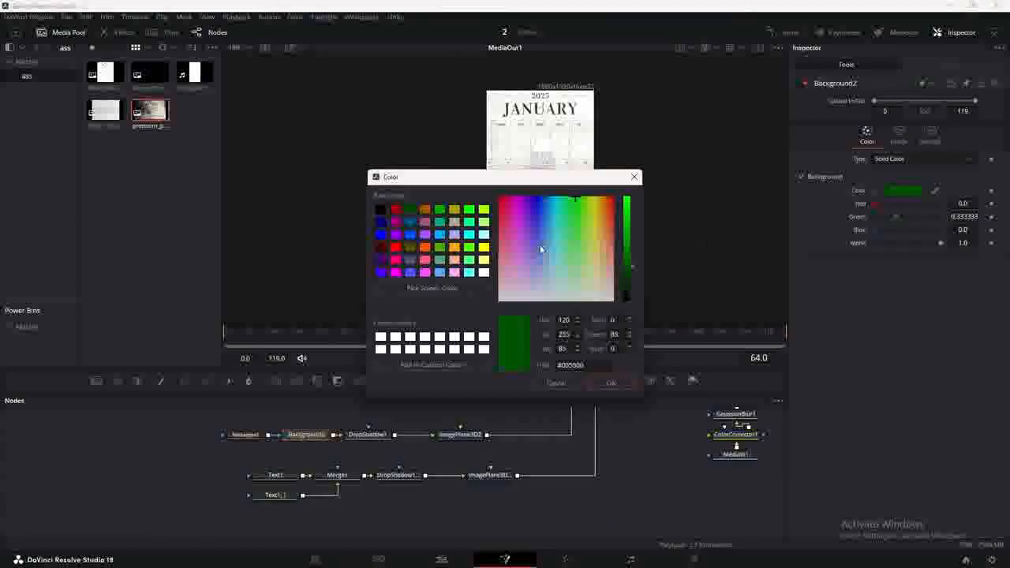
click(631, 290)
click(631, 294)
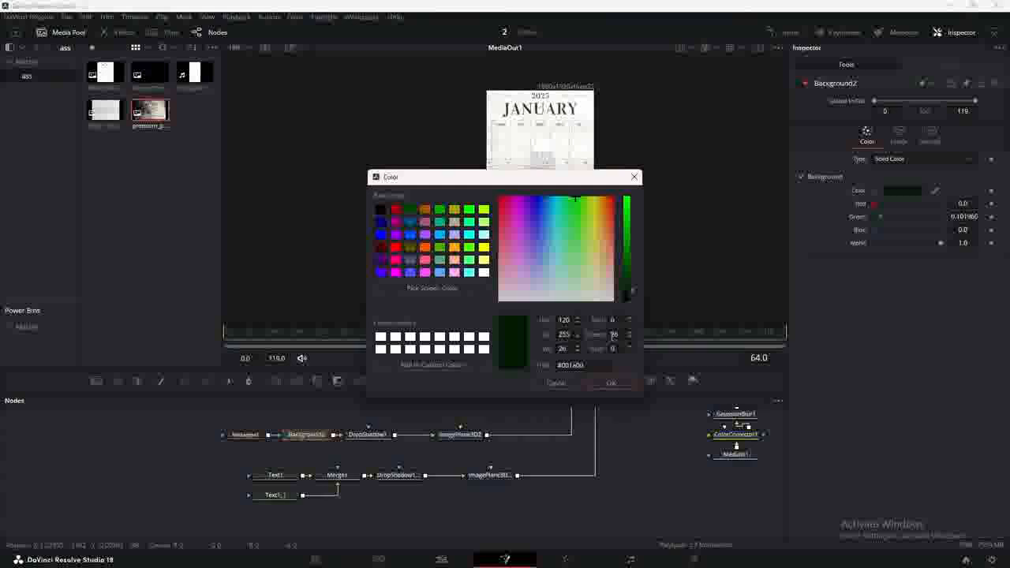
click(611, 383)
Make the INK title lettering light grey, then select the second text layer Text1_1.
click(281, 476)
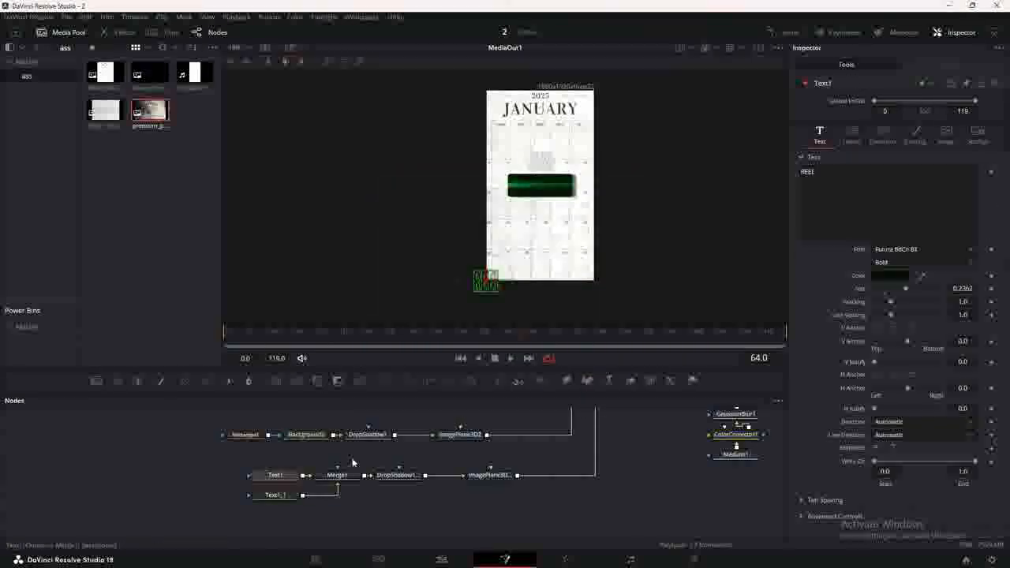
click(883, 278)
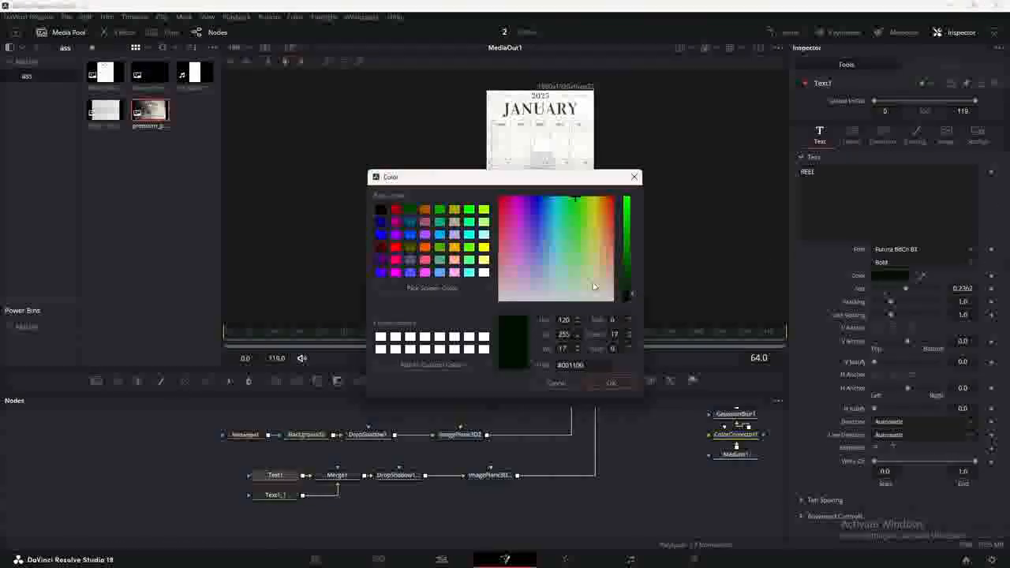
drag(595, 287, 630, 213)
click(620, 381)
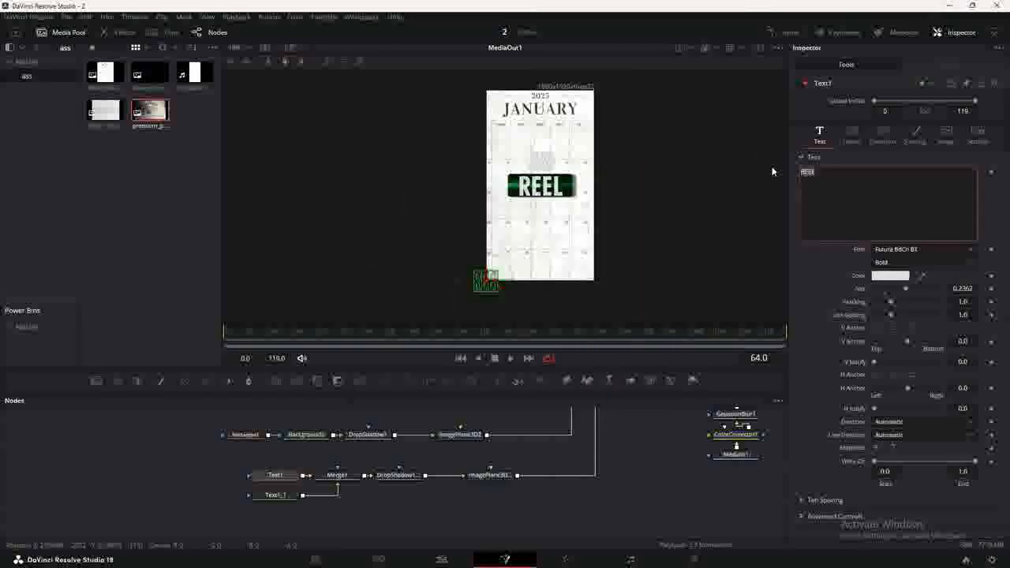
click(276, 495)
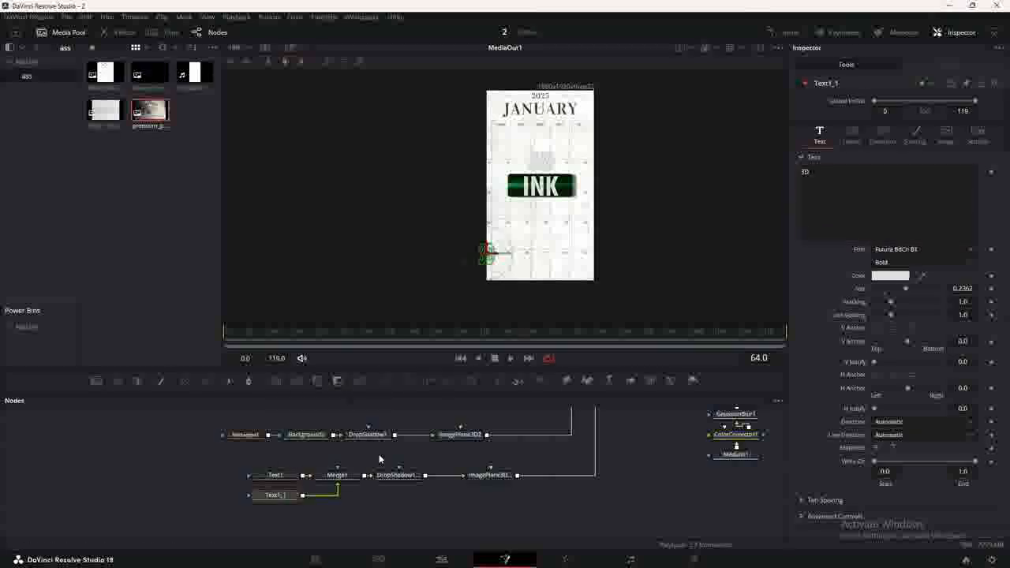
Replace the second text's wording with 'transition'.
click(819, 174)
key(BackSpace)
key(BackSpace)
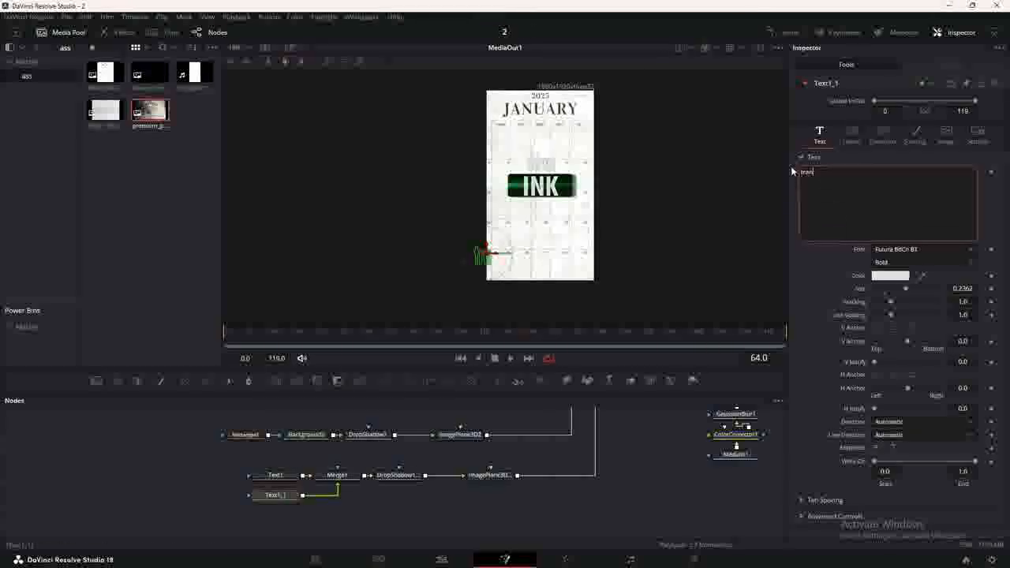
text(transition)
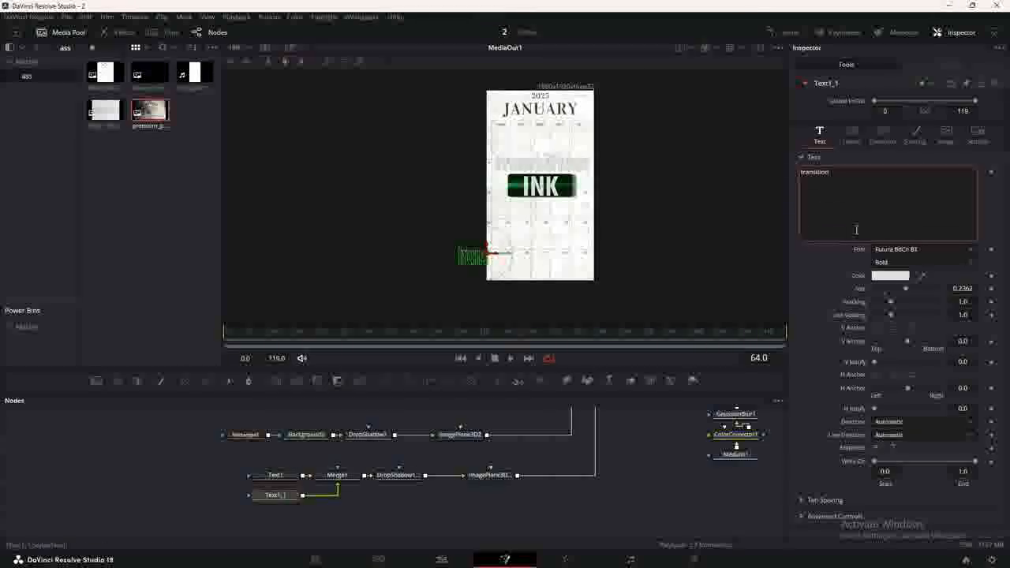
Colour 'transition' with the INK label's dark green and move it below INK (Center Y 0.432).
click(879, 278)
drag(467, 175, 316, 266)
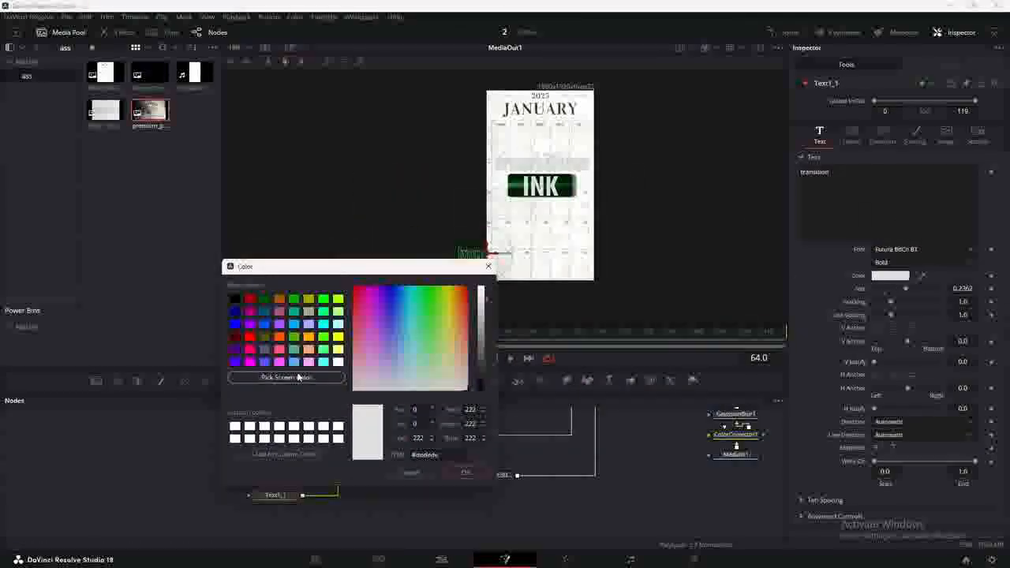
click(299, 377)
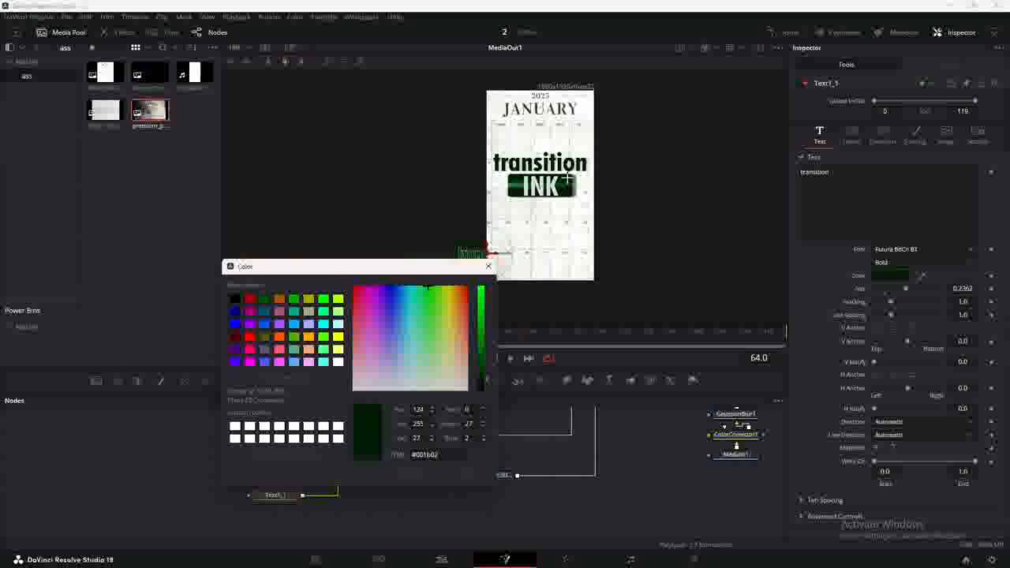
click(567, 180)
click(466, 474)
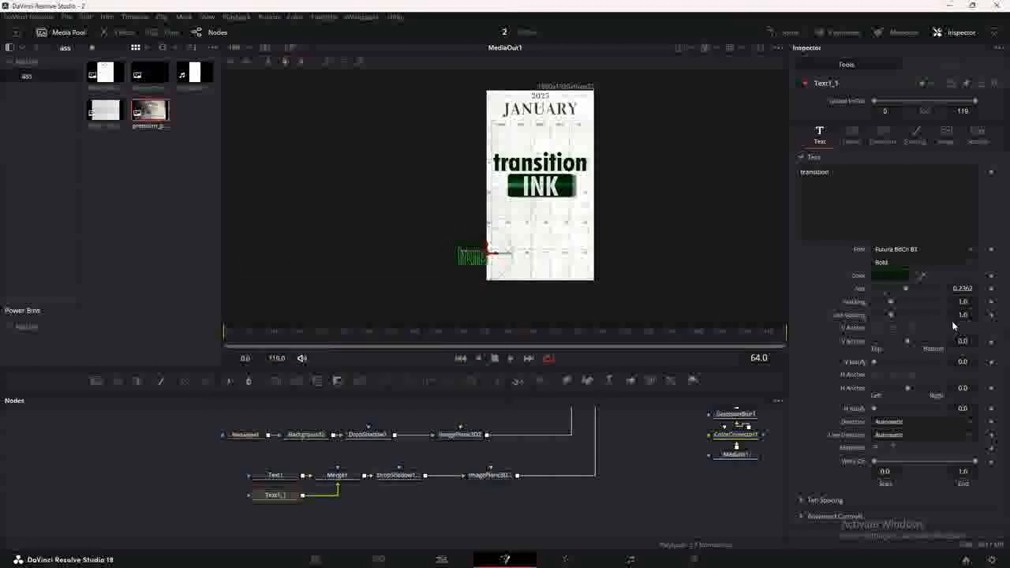
click(853, 135)
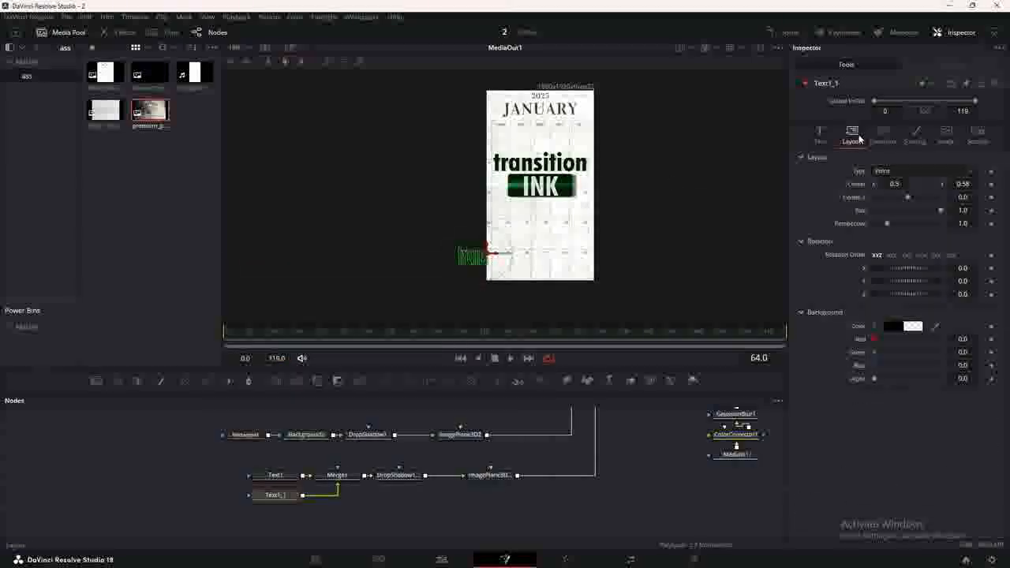
mouse_move(489, 251)
mouse_down()
mouse_move(491, 315)
mouse_move(491, 298)
mouse_up()
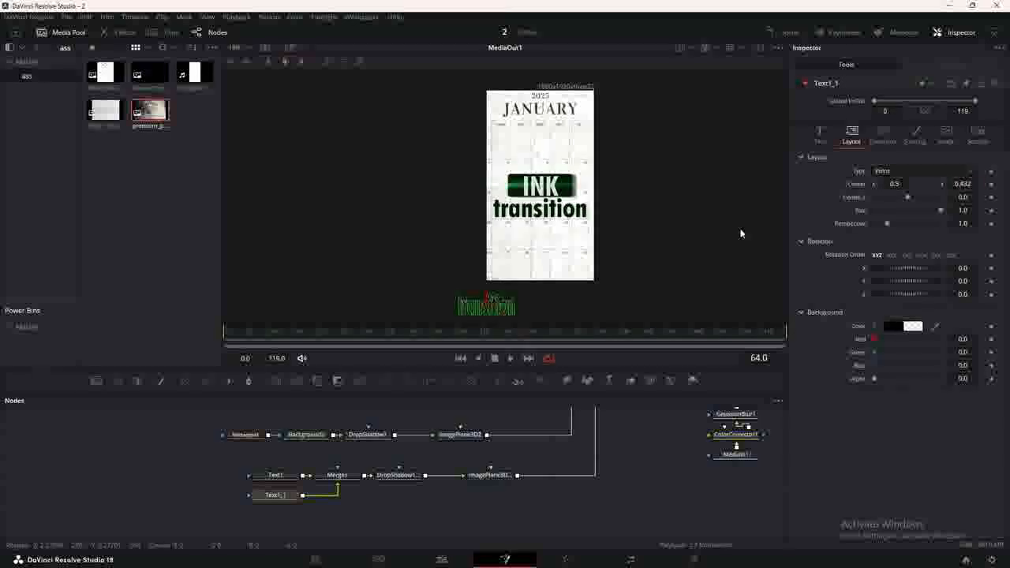
Drop ColorCorrector1 saturation to 0 and return to the Edit page.
drag(652, 444, 517, 492)
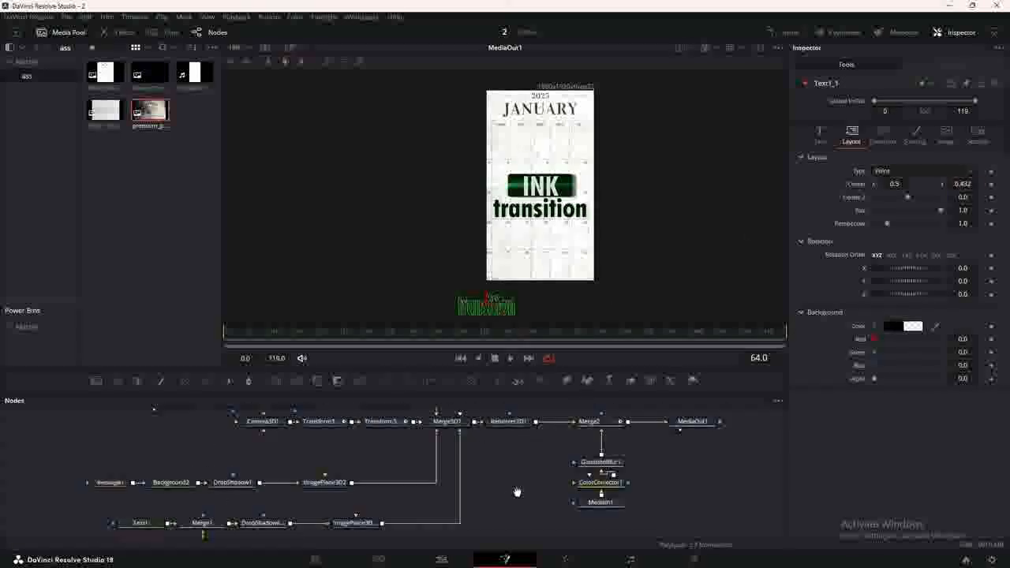
click(602, 483)
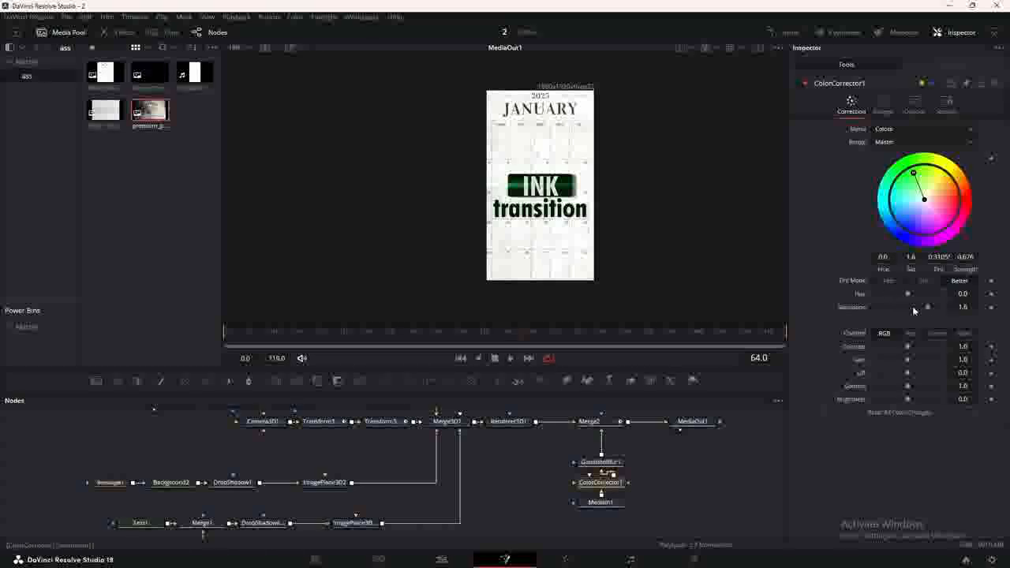
drag(915, 310, 874, 308)
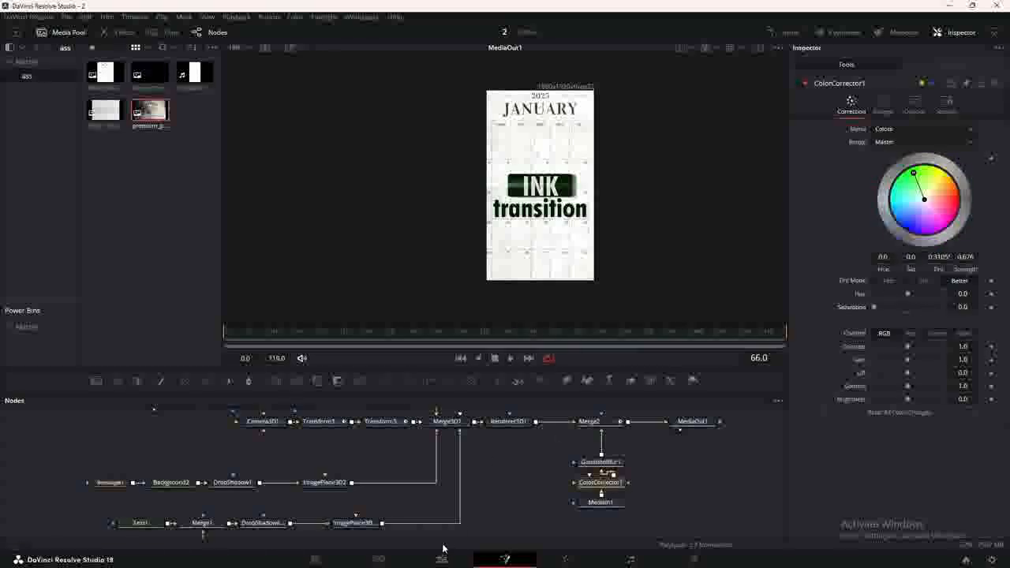
click(442, 559)
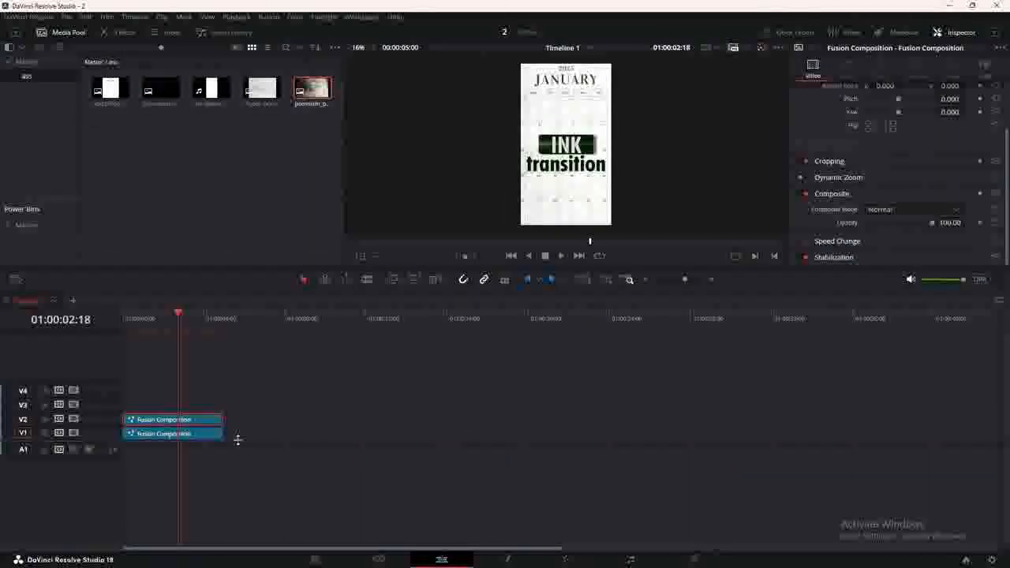
Trim the upper Fusion Composition to start at 01:00:01:09 and lay the ink splash clip below it there.
click(163, 332)
scroll(170, 378, up, 4)
click(198, 327)
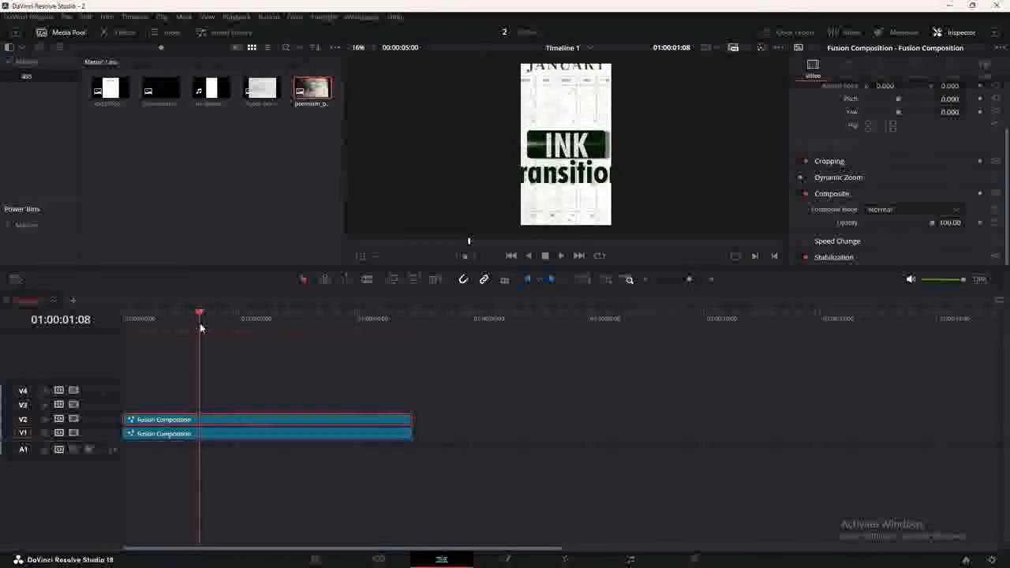
drag(200, 328, 203, 328)
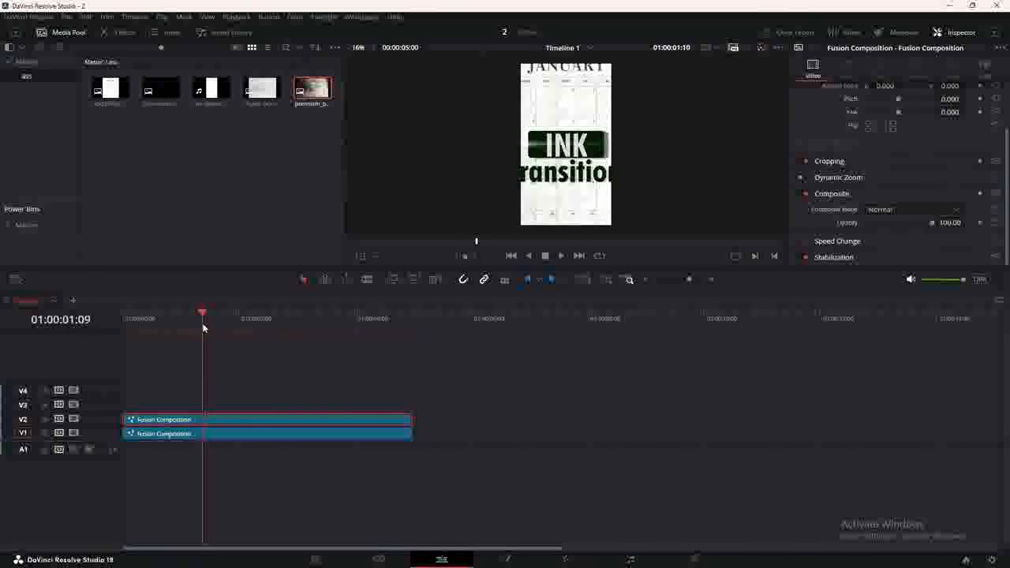
drag(125, 418, 219, 402)
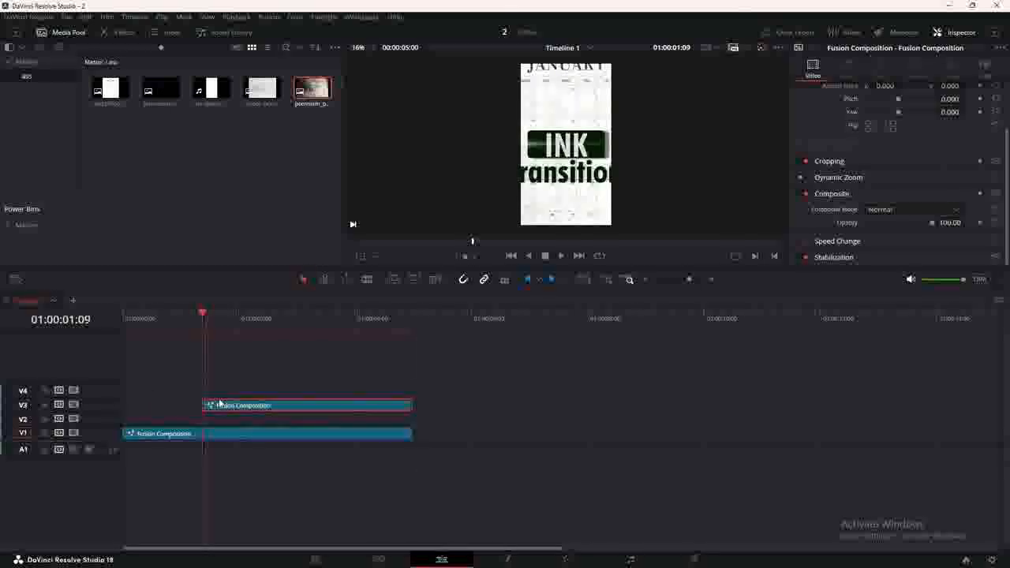
mouse_move(211, 89)
mouse_down()
mouse_move(207, 432)
mouse_move(207, 420)
mouse_up()
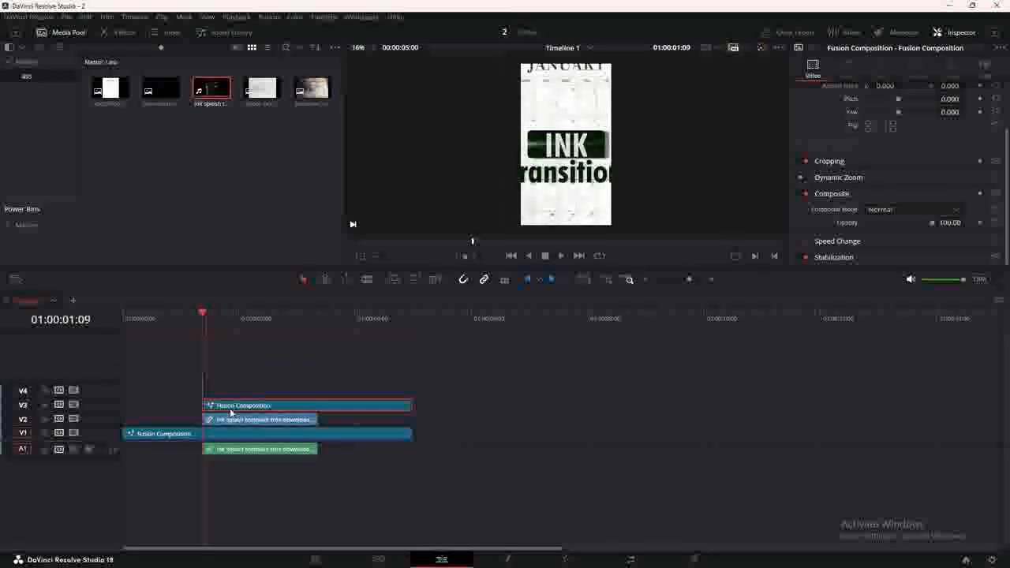
click(883, 209)
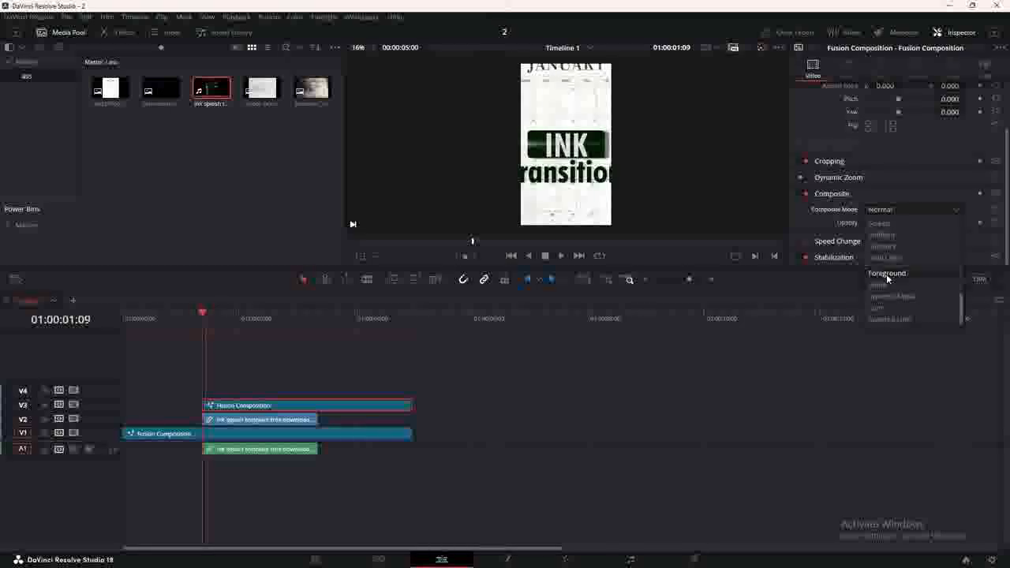
Set the Fusion Composition's composite mode to Foreground and try a blend mode on the ink splash.
click(888, 274)
click(243, 423)
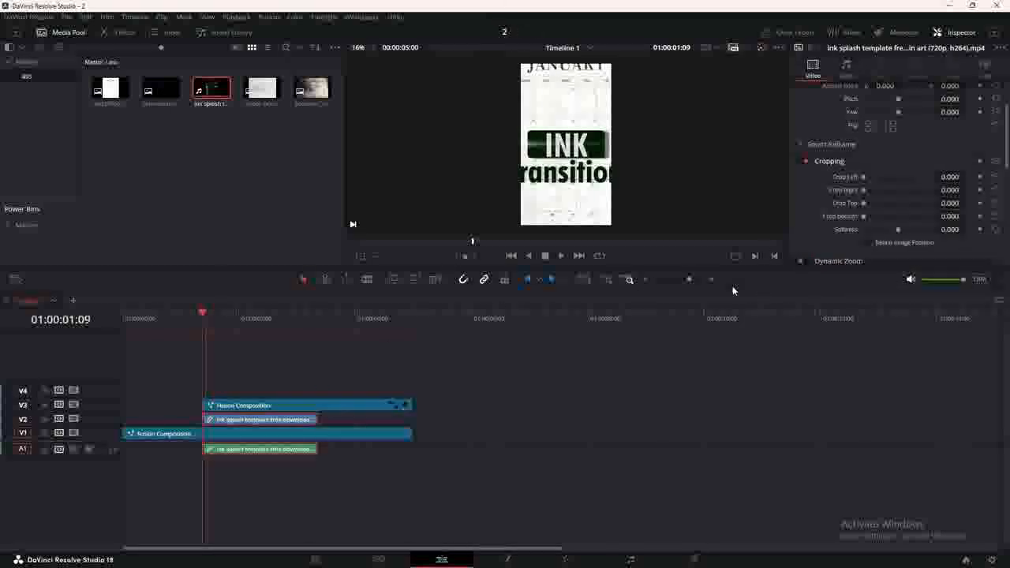
scroll(828, 198, down, 3)
click(881, 198)
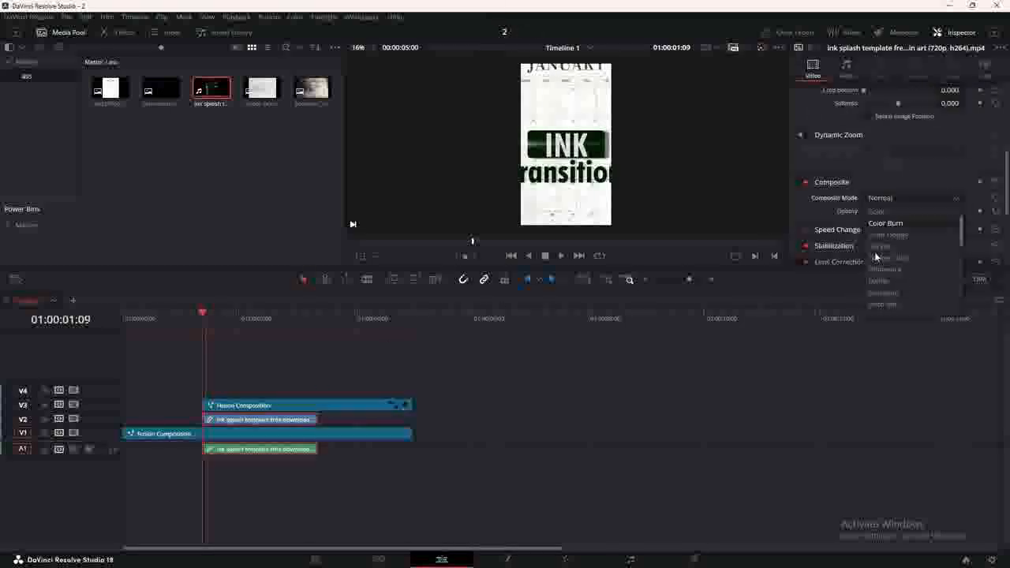
click(874, 295)
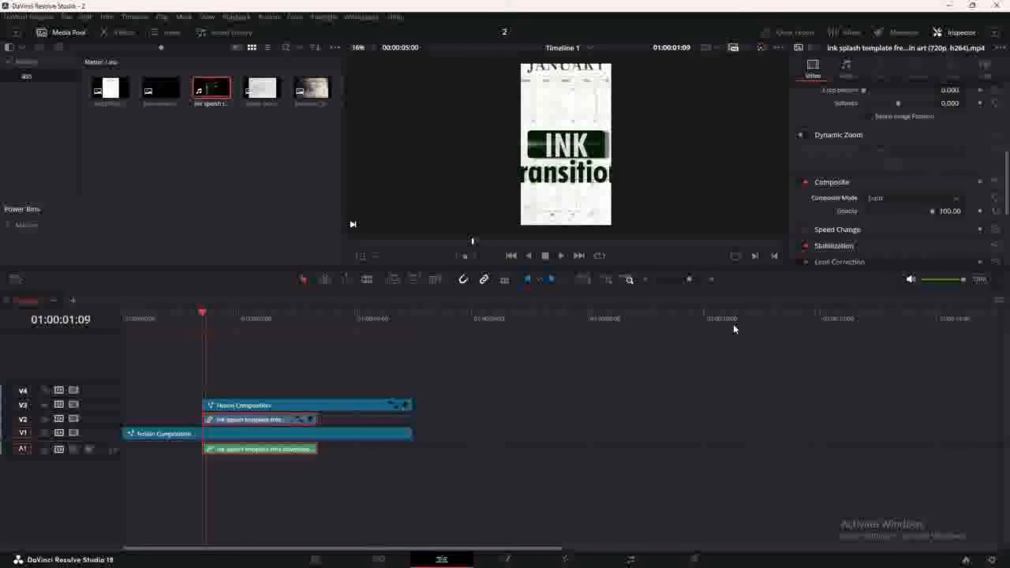
Reposition the ink splash clip so it lines up under the title composition.
drag(215, 323, 191, 319)
drag(237, 420, 560, 419)
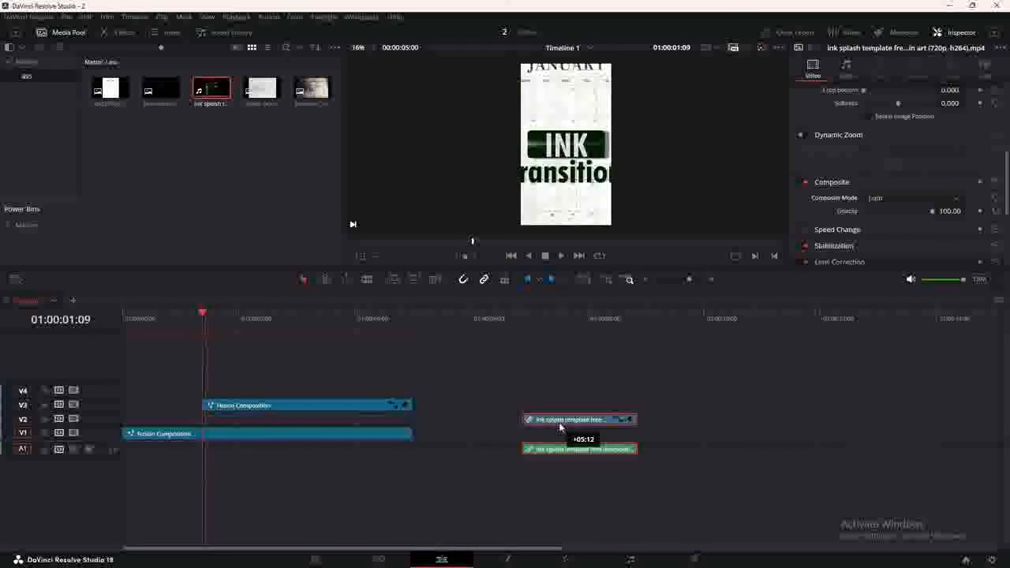
click(562, 319)
drag(562, 319, 554, 319)
drag(570, 419, 248, 421)
Switch the ink splash's composite mode to Inverted Luma and play the transition from the start.
click(227, 324)
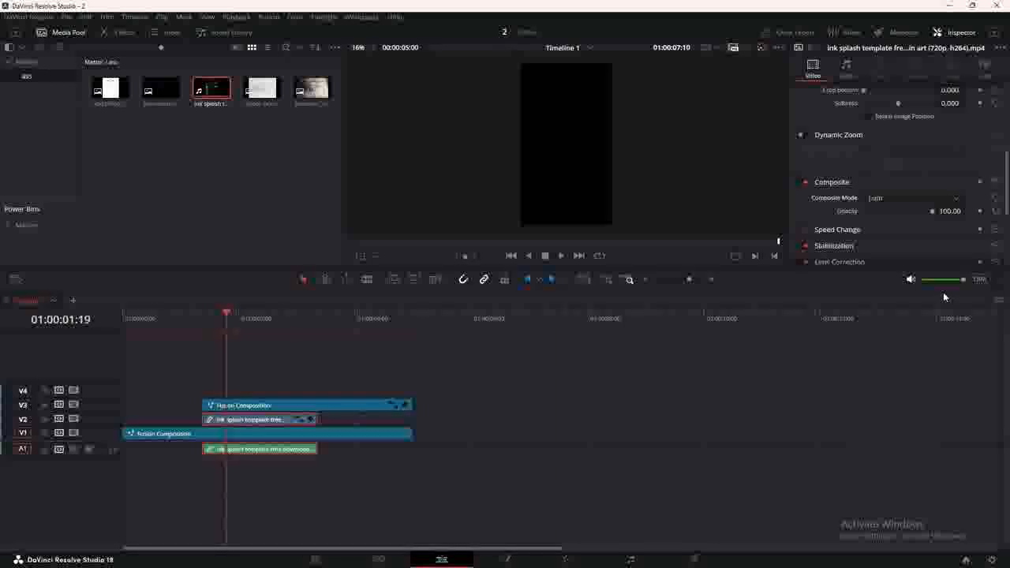
click(884, 198)
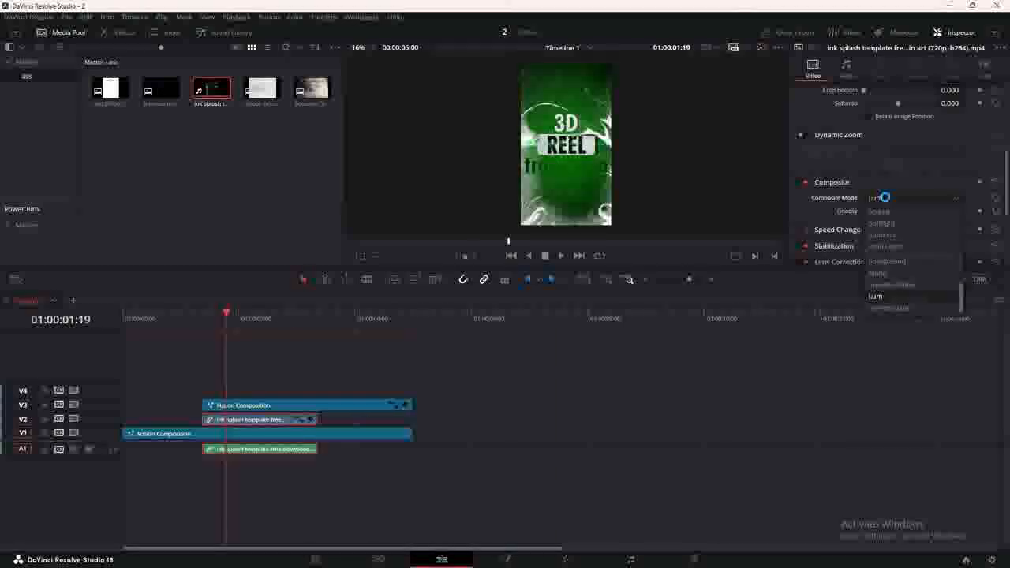
click(893, 307)
click(119, 311)
key(space)
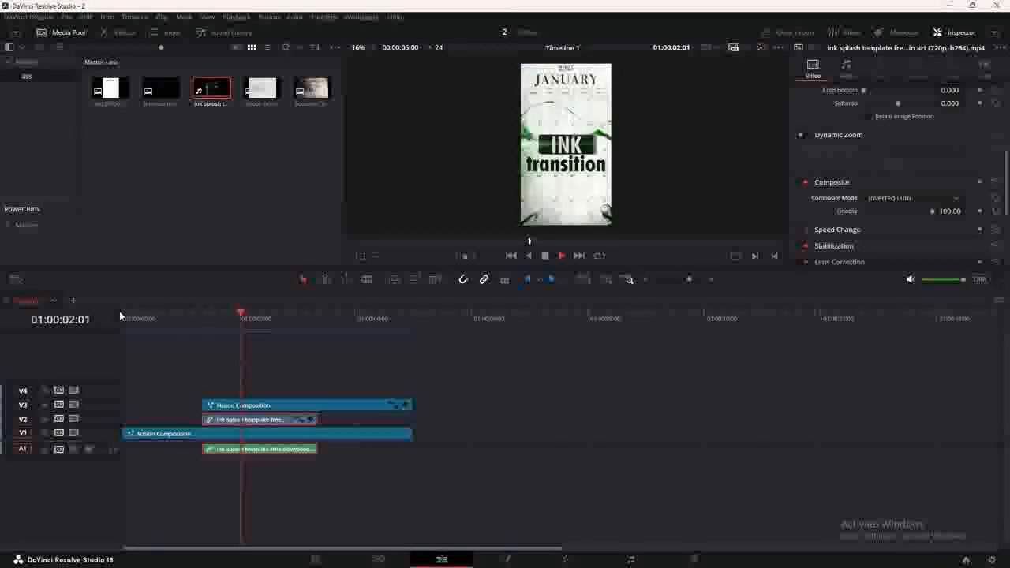
click(125, 318)
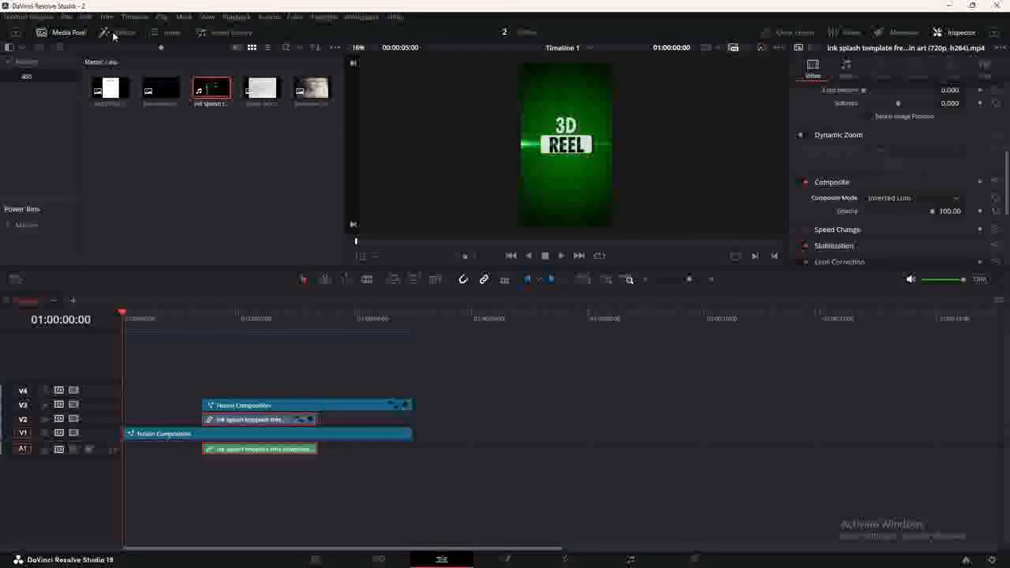
Add an Adjustment Clip across the sequence on V4 and apply Vignette to it.
click(118, 32)
drag(118, 111, 133, 393)
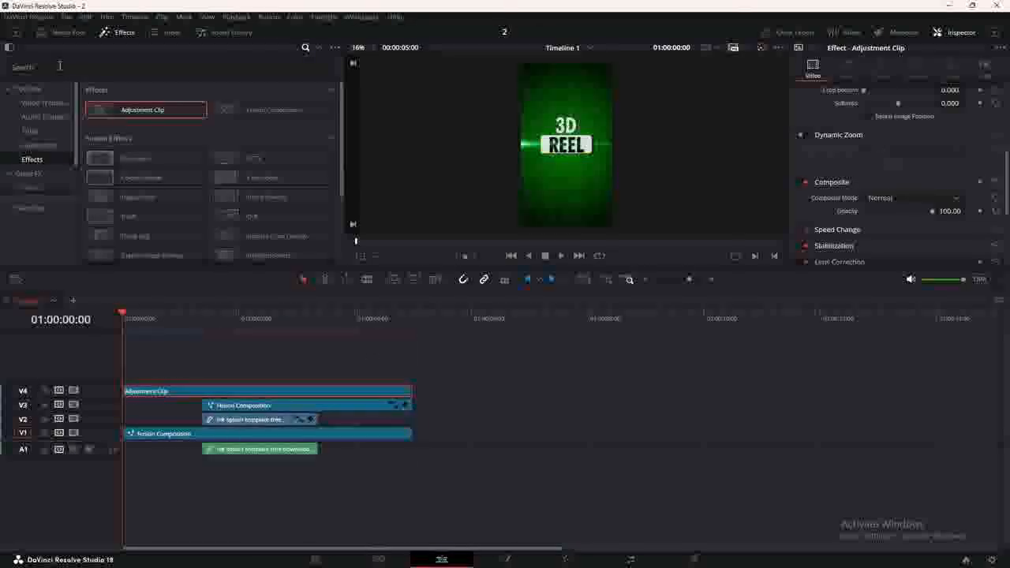
click(39, 174)
click(71, 65)
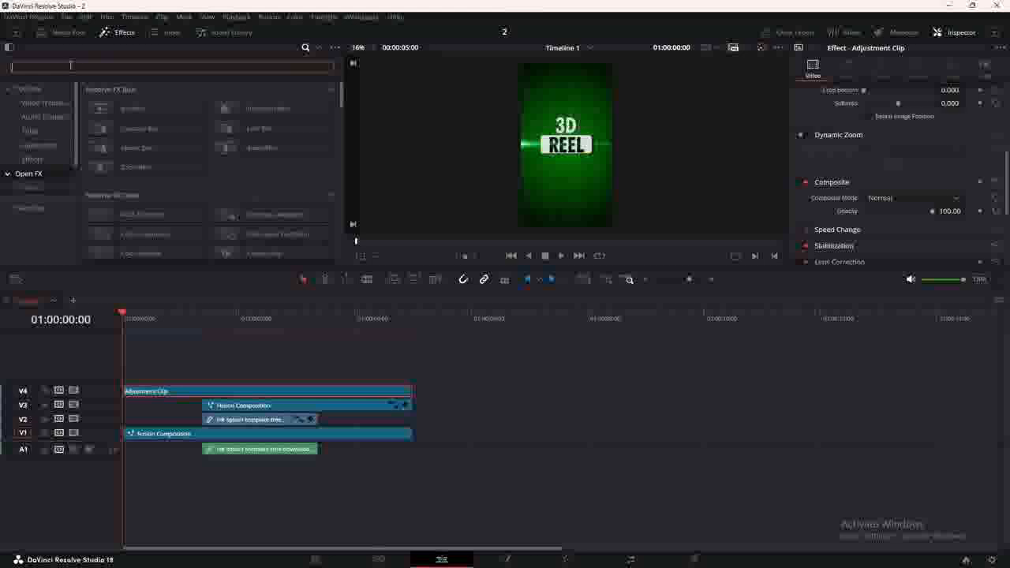
text(vi)
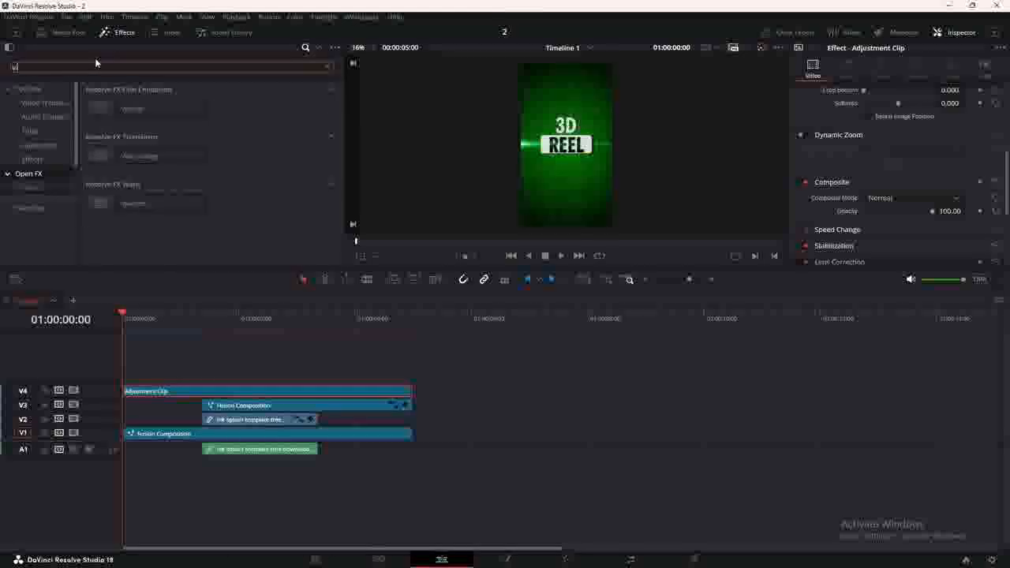
drag(131, 108, 181, 392)
Add Zoom Blur to the Adjustment Clip and raise Center Evolution to about 0.18.
click(146, 66)
key(BackSpace)
key(BackSpace)
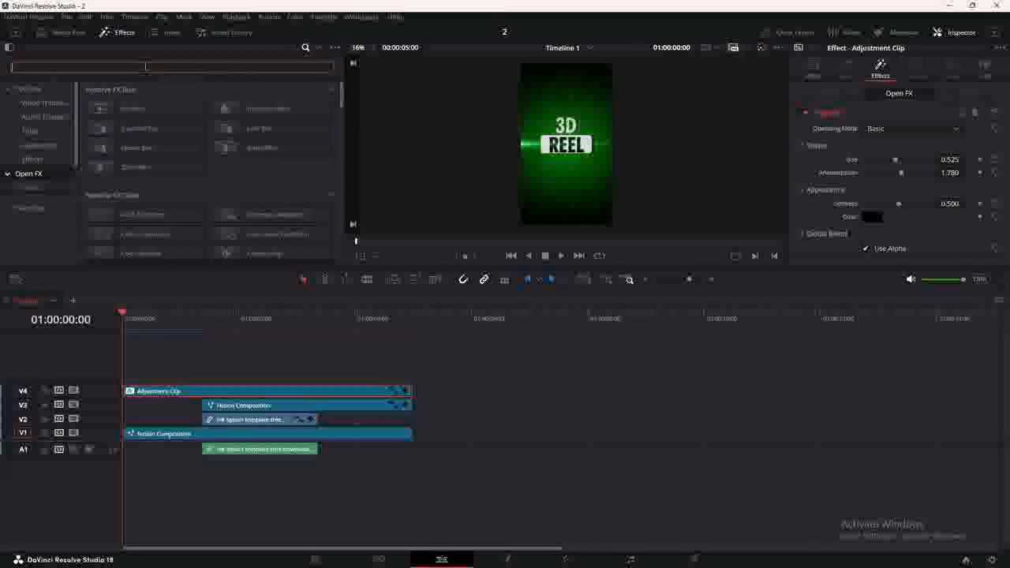
drag(142, 166, 218, 389)
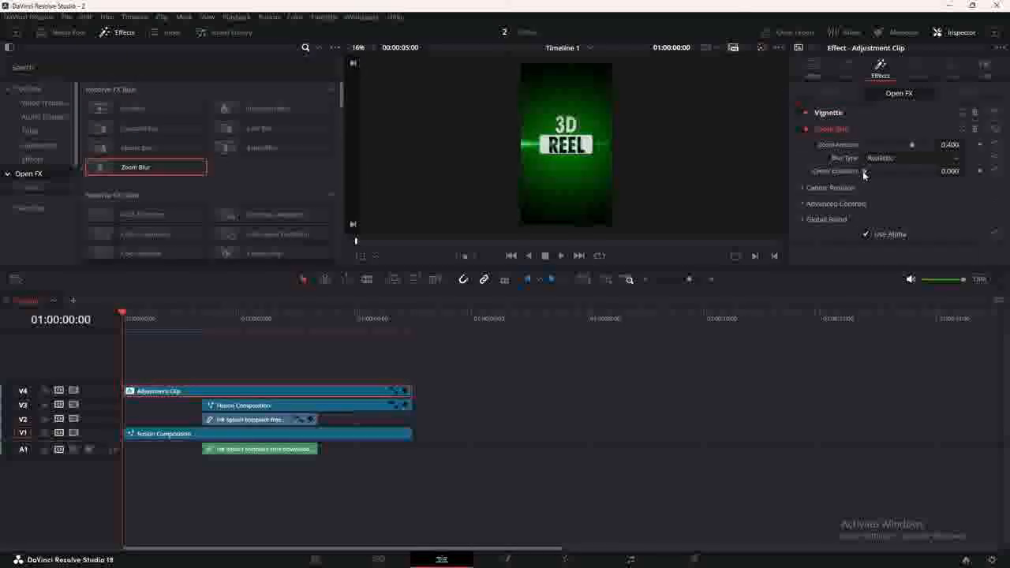
drag(864, 174, 877, 171)
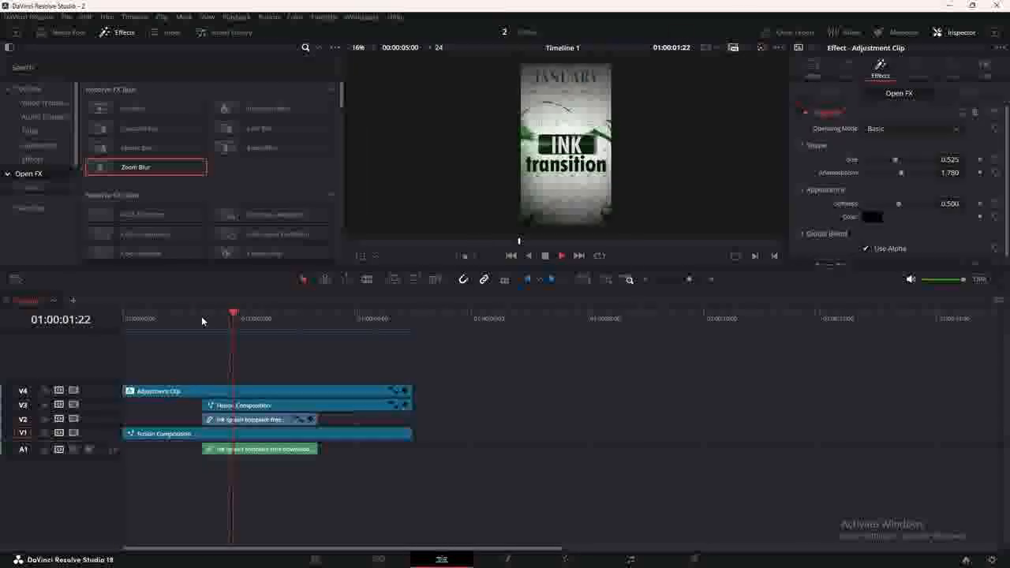
Review the effects, disable track V4, and duplicate its Adjustment Clip onto new track V5.
key(space)
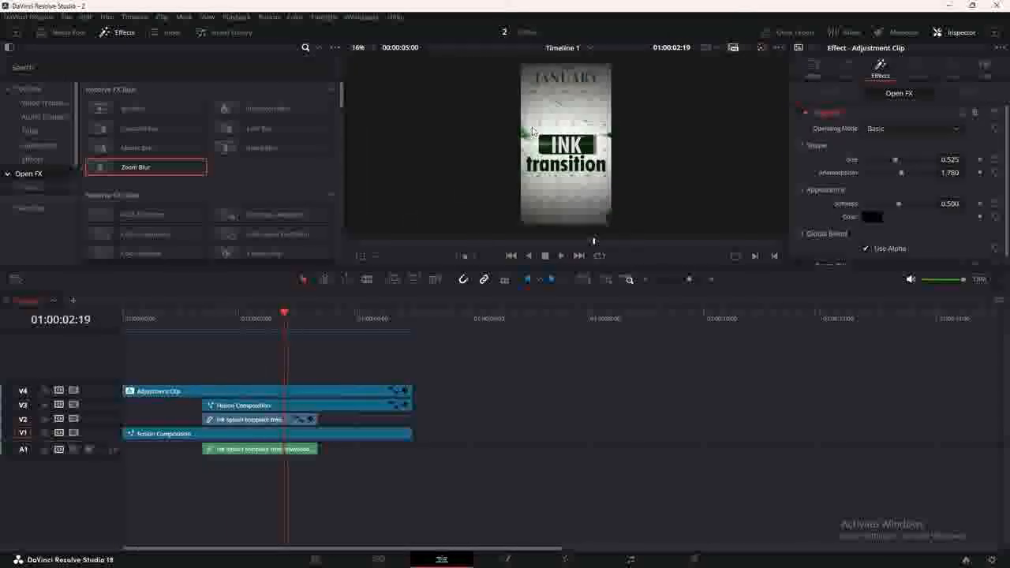
scroll(578, 146, up, 3)
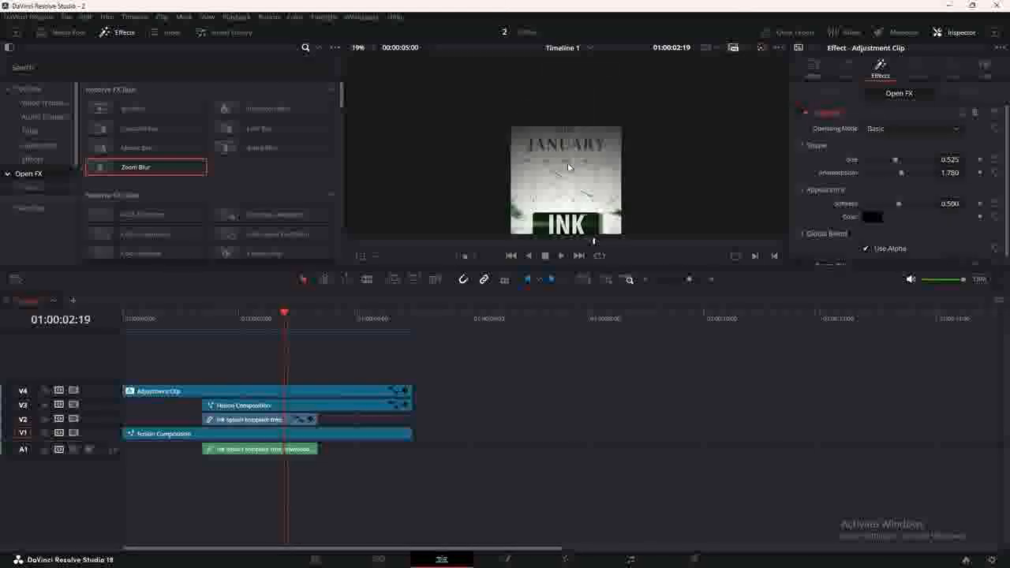
drag(567, 94, 568, 114)
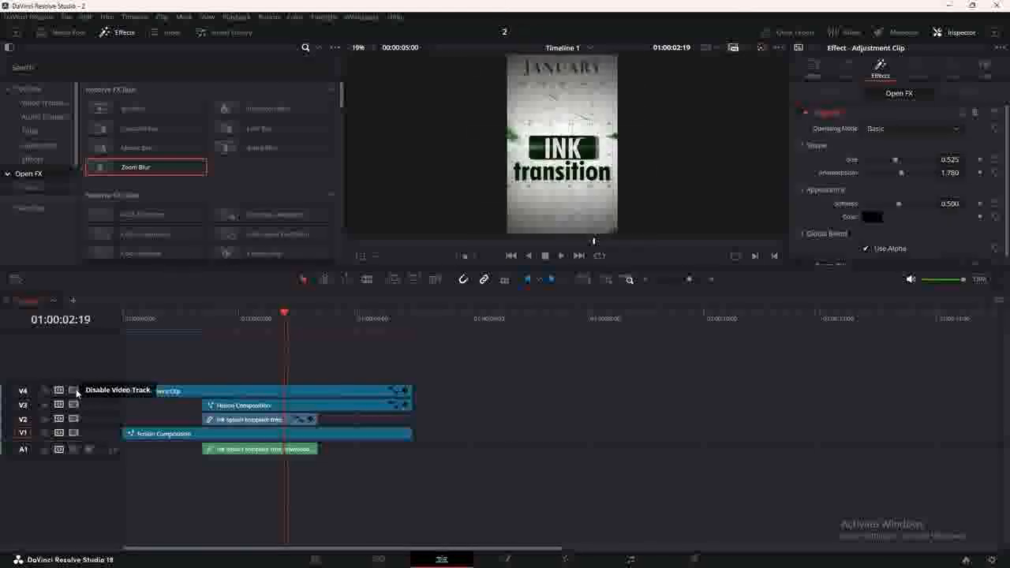
click(75, 391)
drag(158, 392, 158, 377)
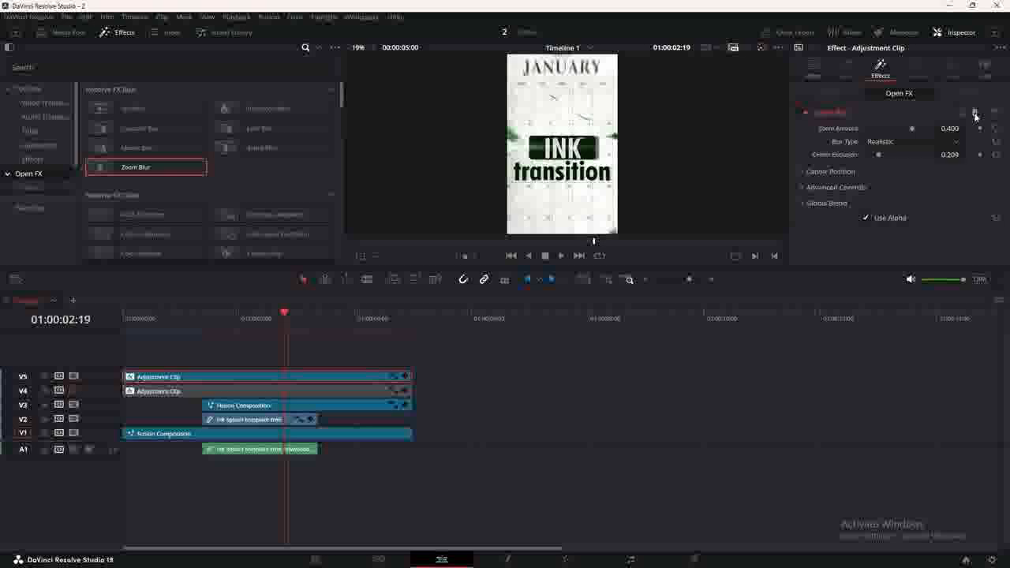
Apply Prism Blur (aberration distance 0.040) to the V5 Adjustment Clip.
drag(261, 214, 379, 378)
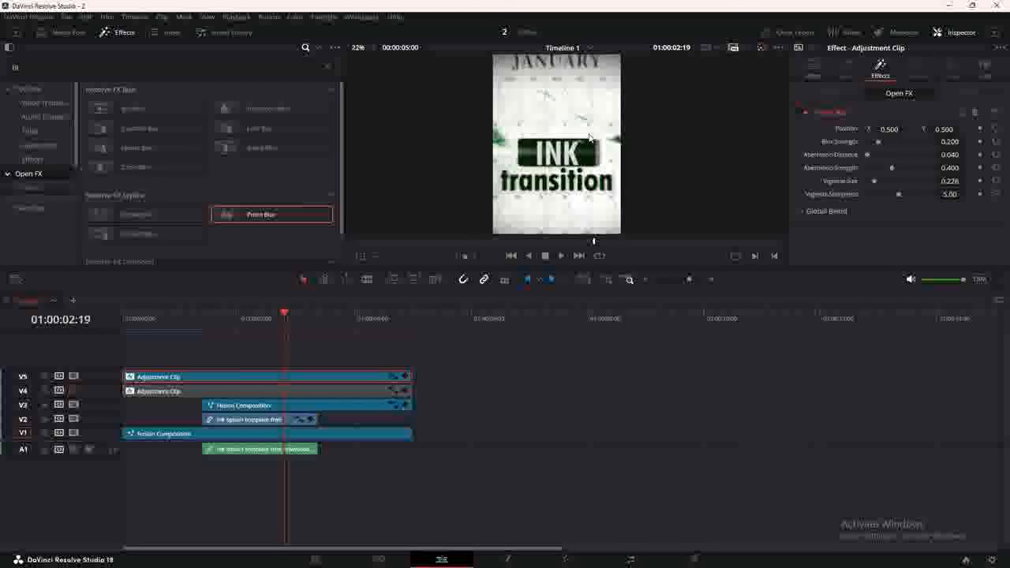
scroll(584, 141, up, 3)
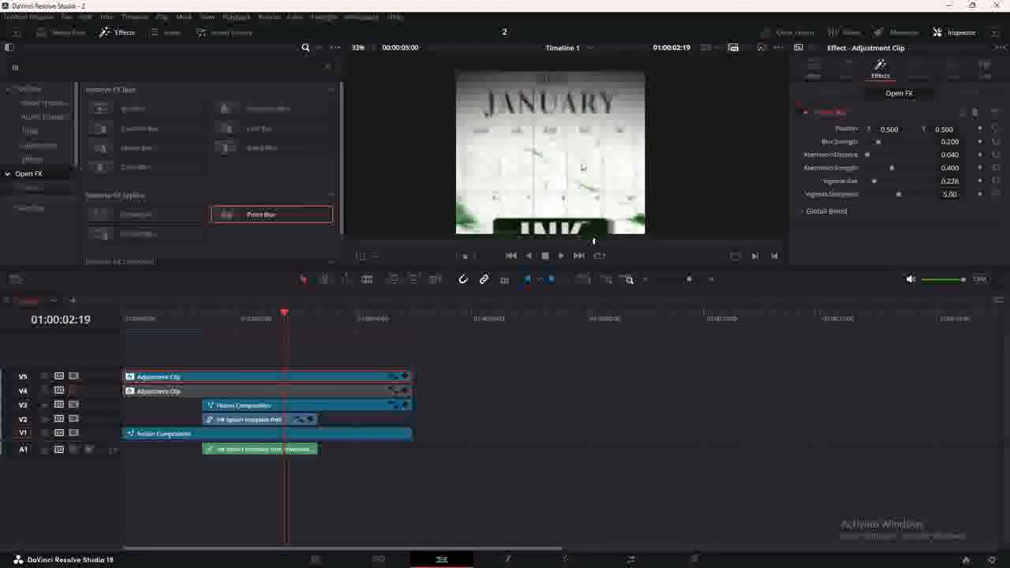
drag(582, 167, 575, 84)
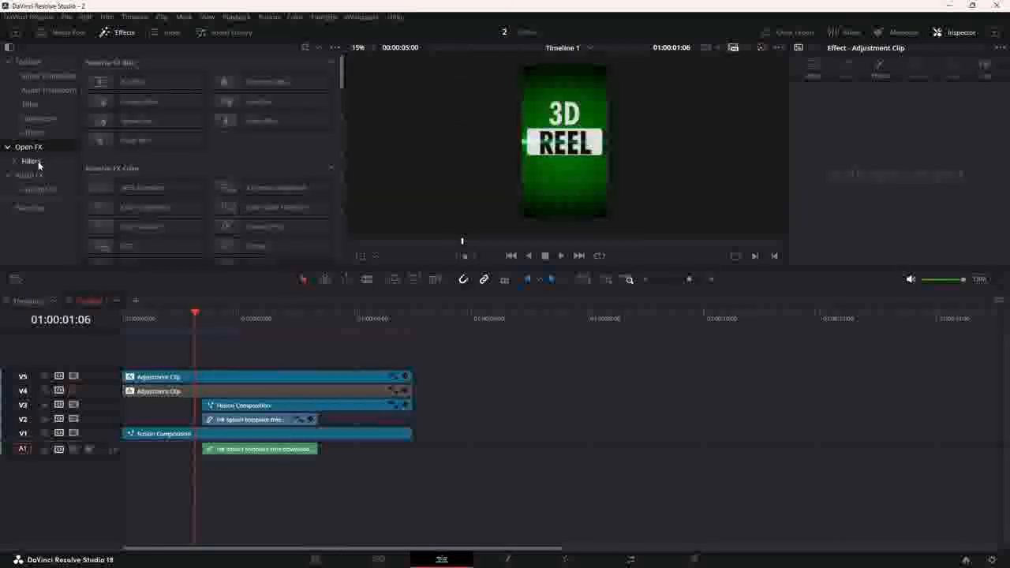
Place a short Adjustment Clip on a new track V6.
click(32, 131)
mouse_move(142, 83)
mouse_down()
mouse_move(229, 360)
mouse_move(375, 357)
mouse_move(230, 357)
mouse_move(256, 360)
mouse_up()
click(230, 364)
Find Camera Shake in Open FX by searching 'sh' and apply it to the V6 Adjustment Clip.
click(30, 147)
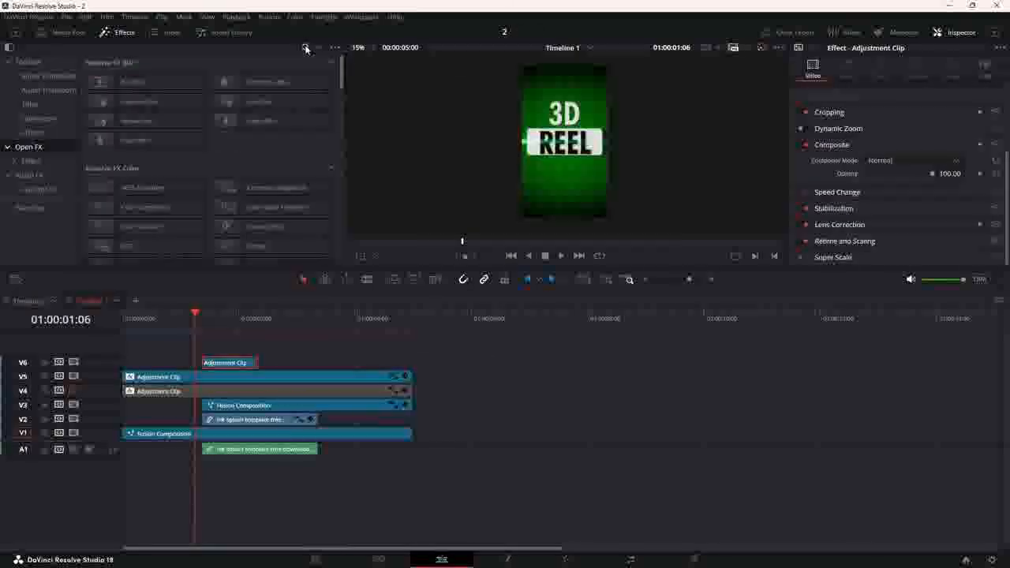
click(306, 48)
text(sh)
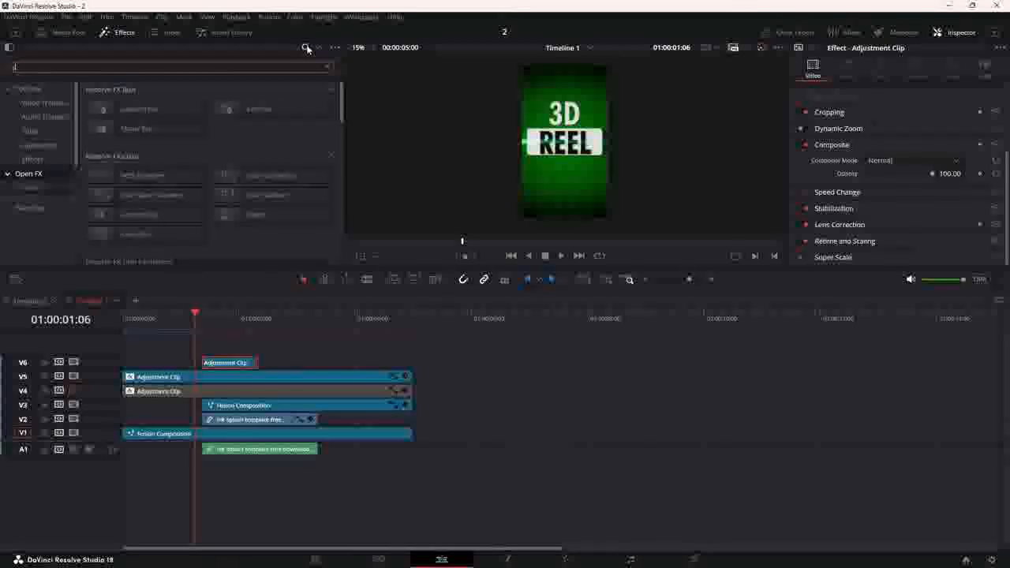
drag(158, 107, 214, 213)
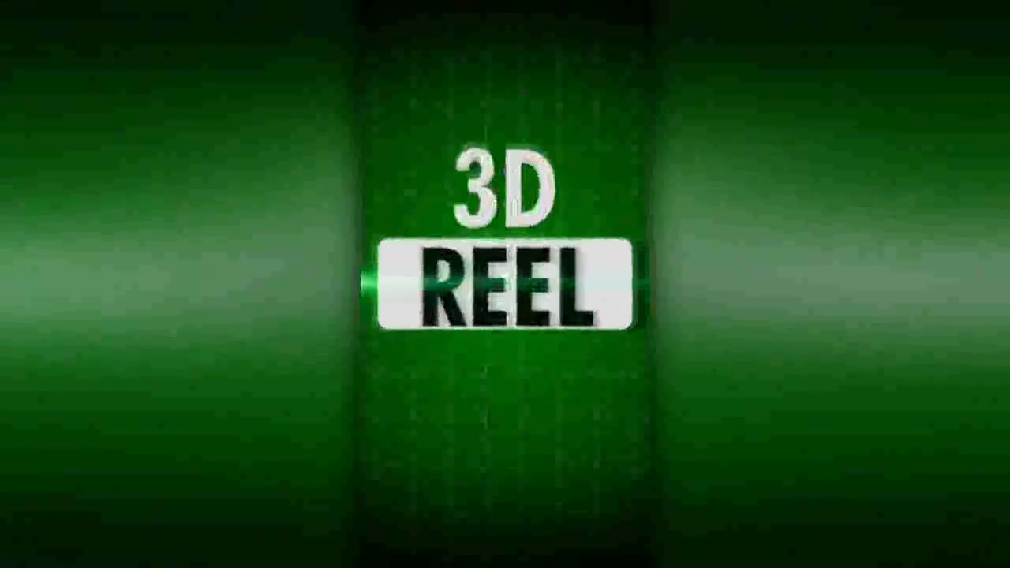